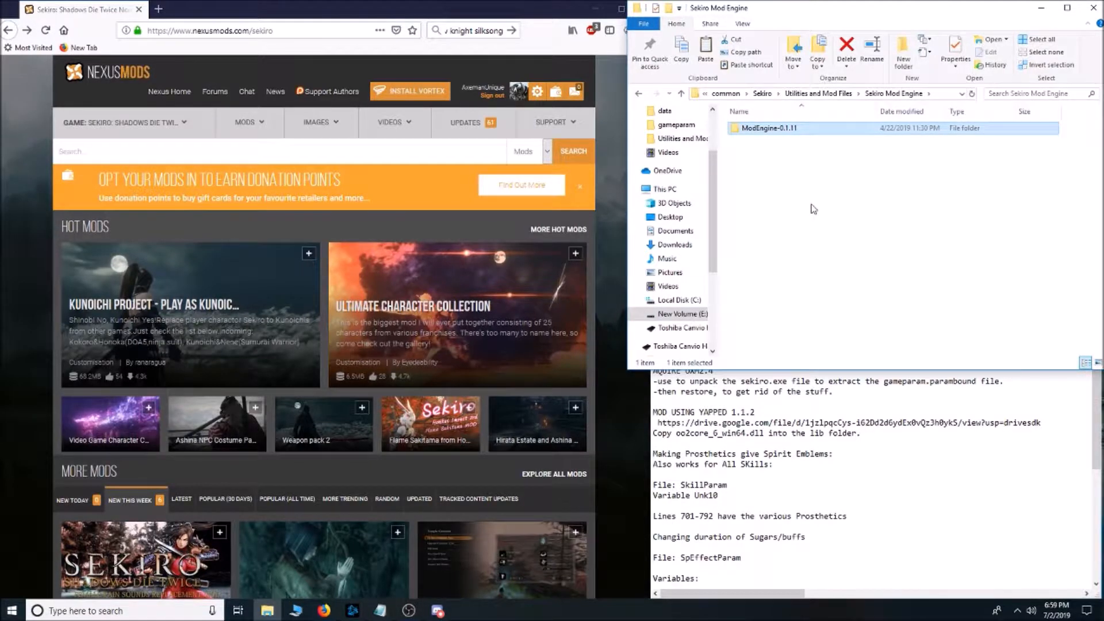
Copy dinput8.dll and modengine.ini from the ModEngine-0.1.11 folder inside Sekiro Mod Engine.
click(833, 93)
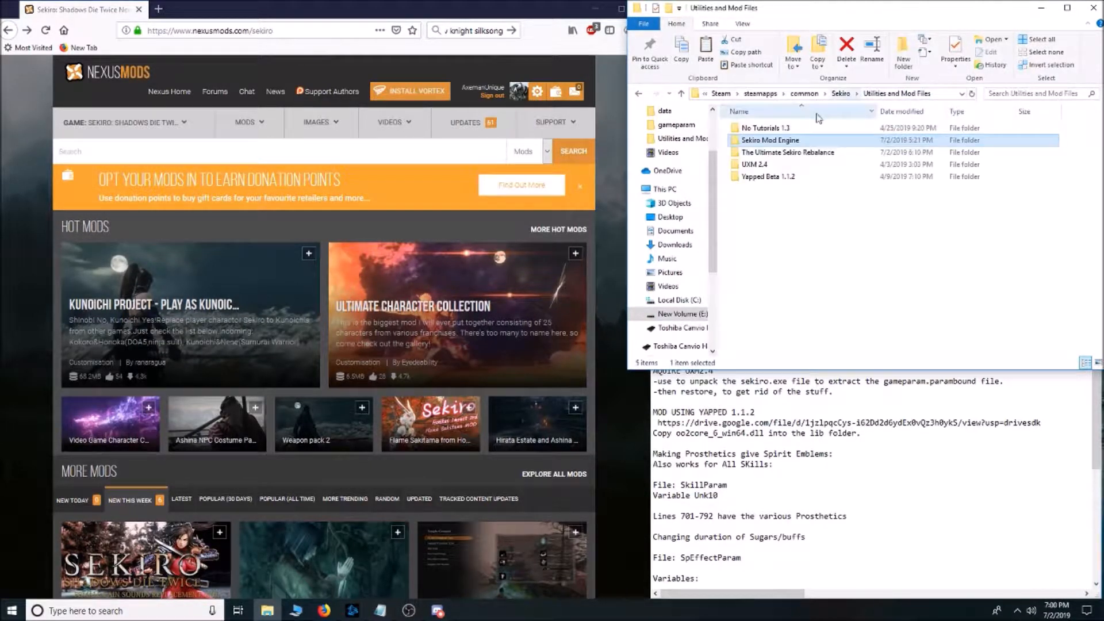
double_click(786, 141)
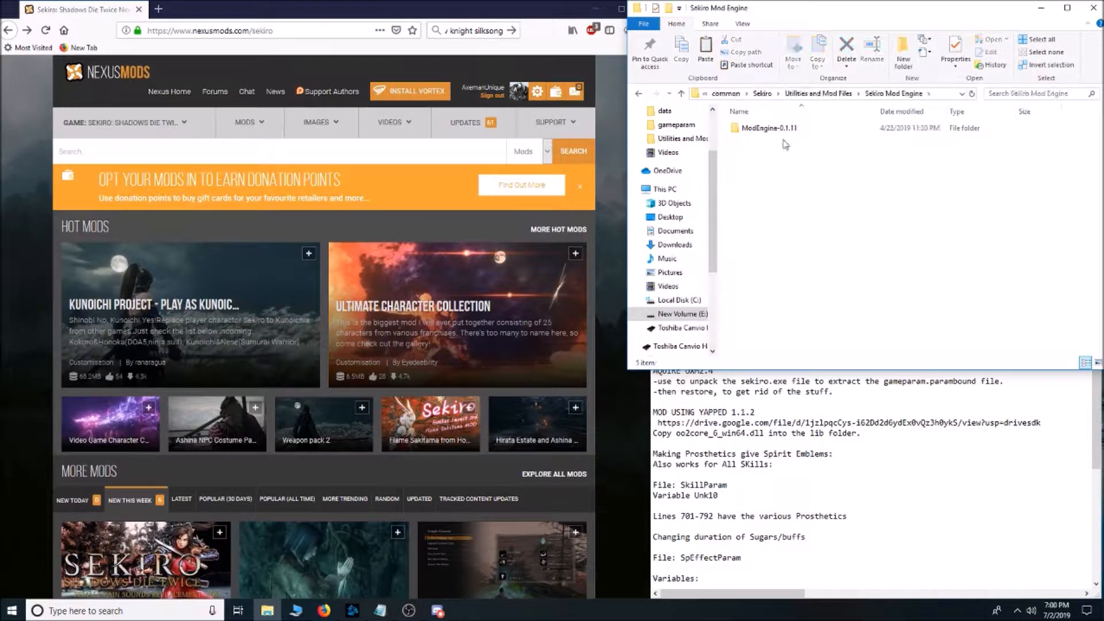
click(252, 154)
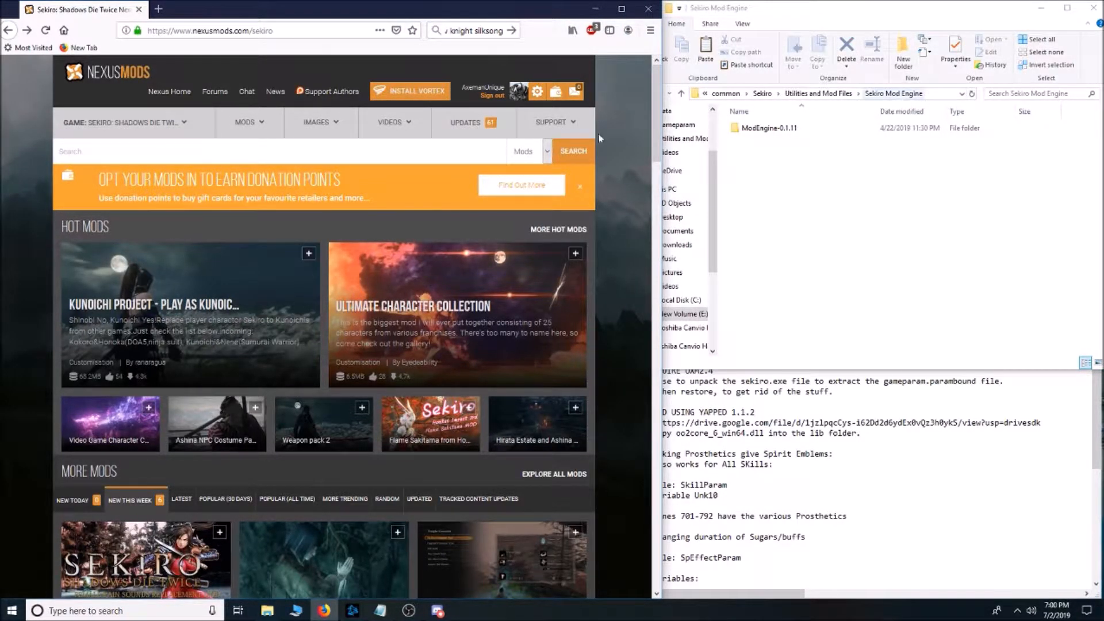
click(875, 193)
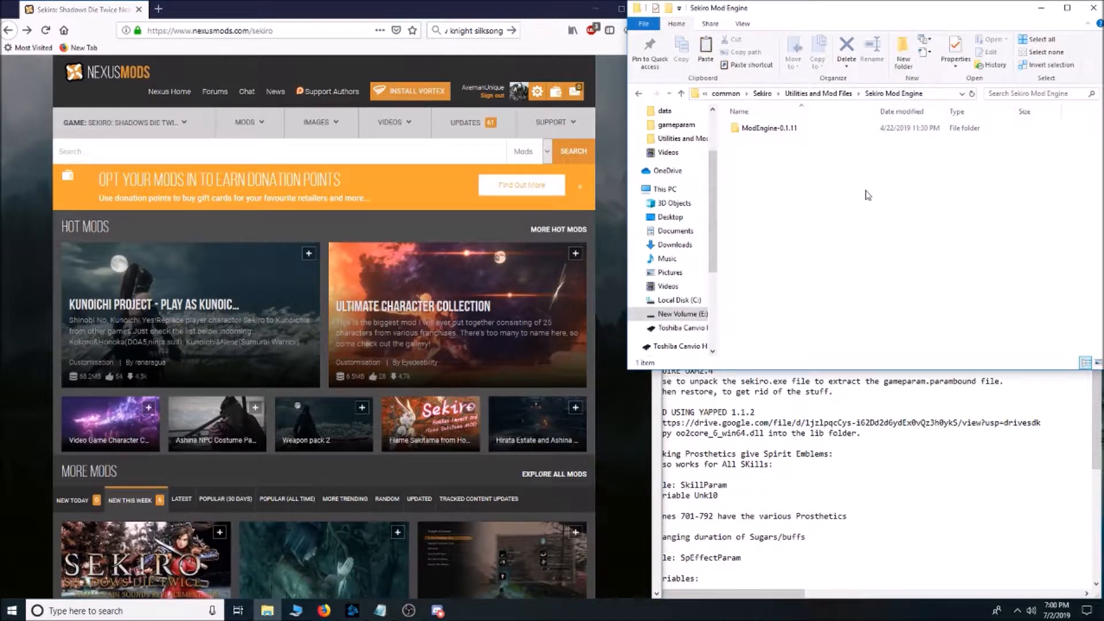
double_click(767, 128)
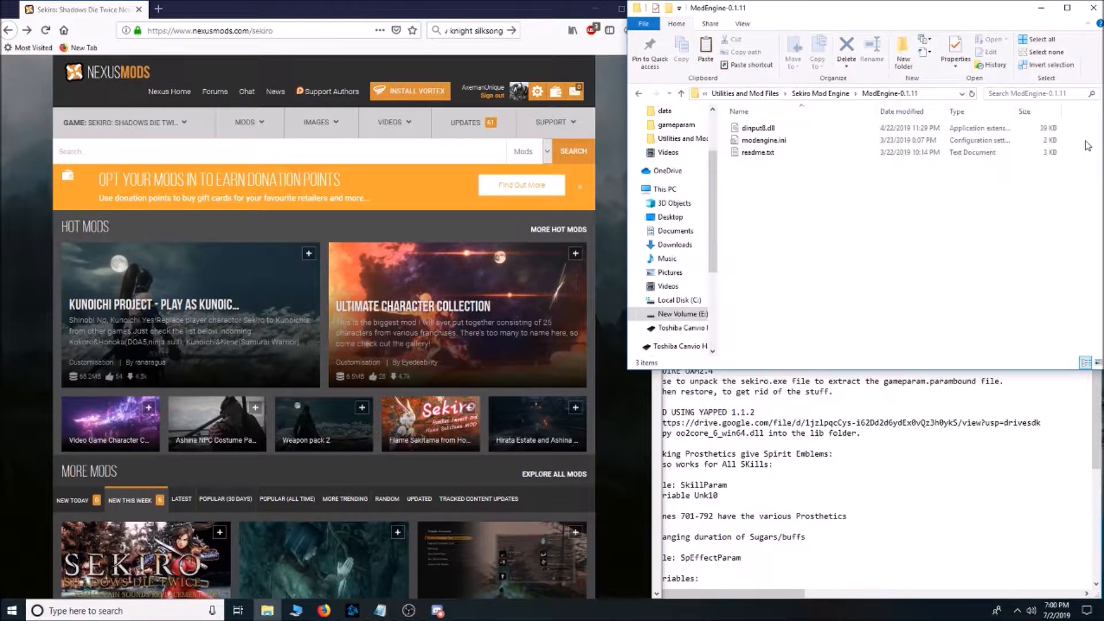
drag(1089, 147, 921, 133)
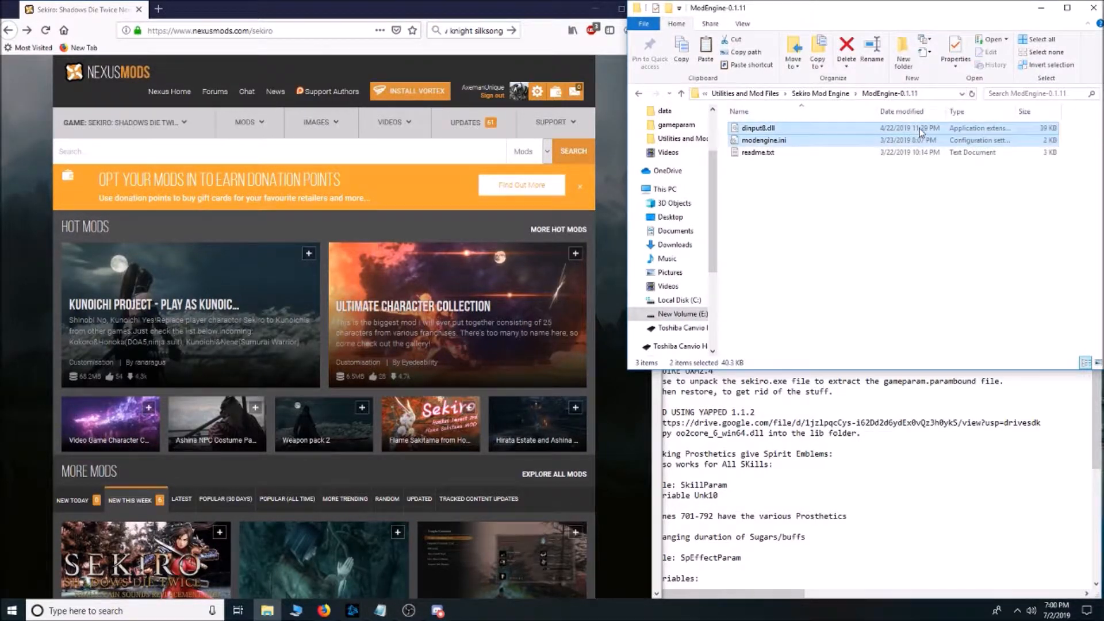
right_click(920, 132)
click(972, 323)
Paste the two Mod Engine files into the main Sekiro game folder, replacing the existing files with the same names.
click(745, 93)
click(835, 94)
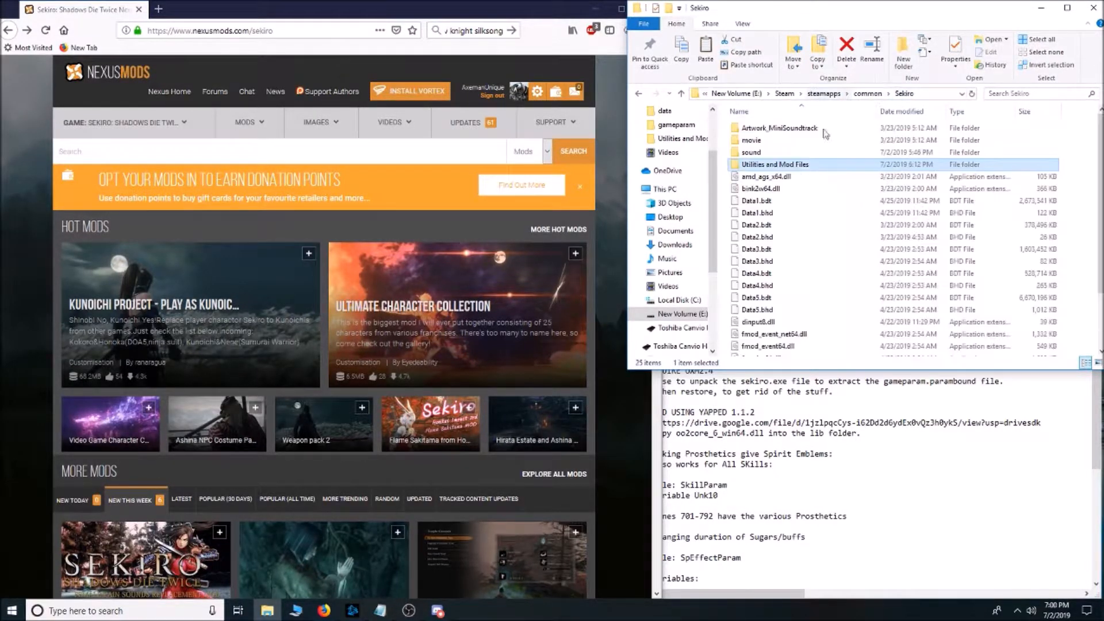
scroll(836, 237, down, 2)
right_click(841, 210)
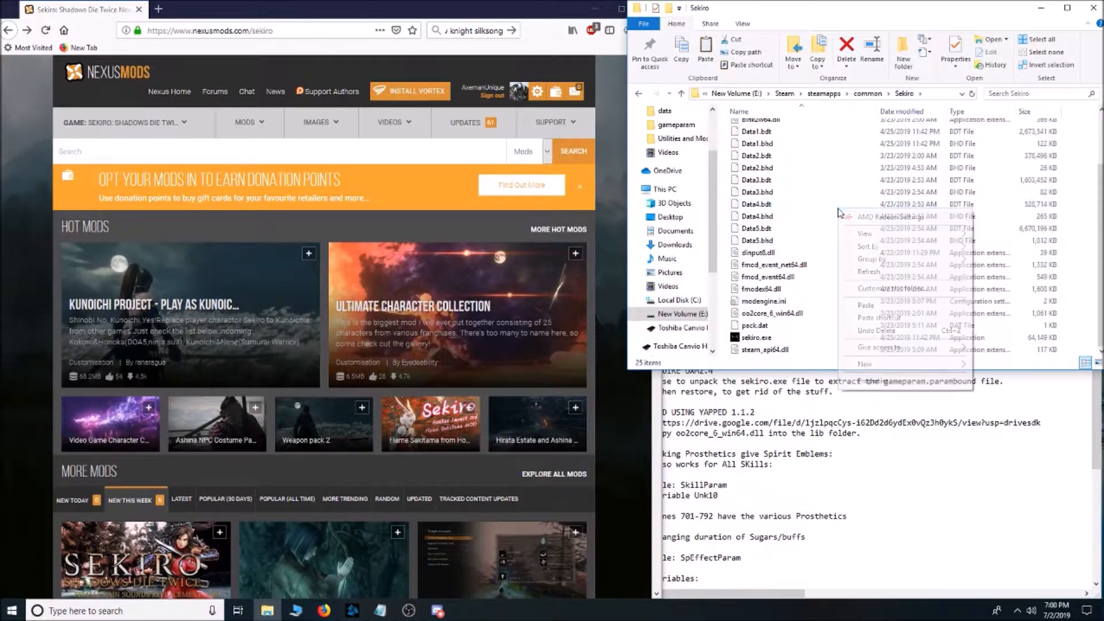
click(881, 305)
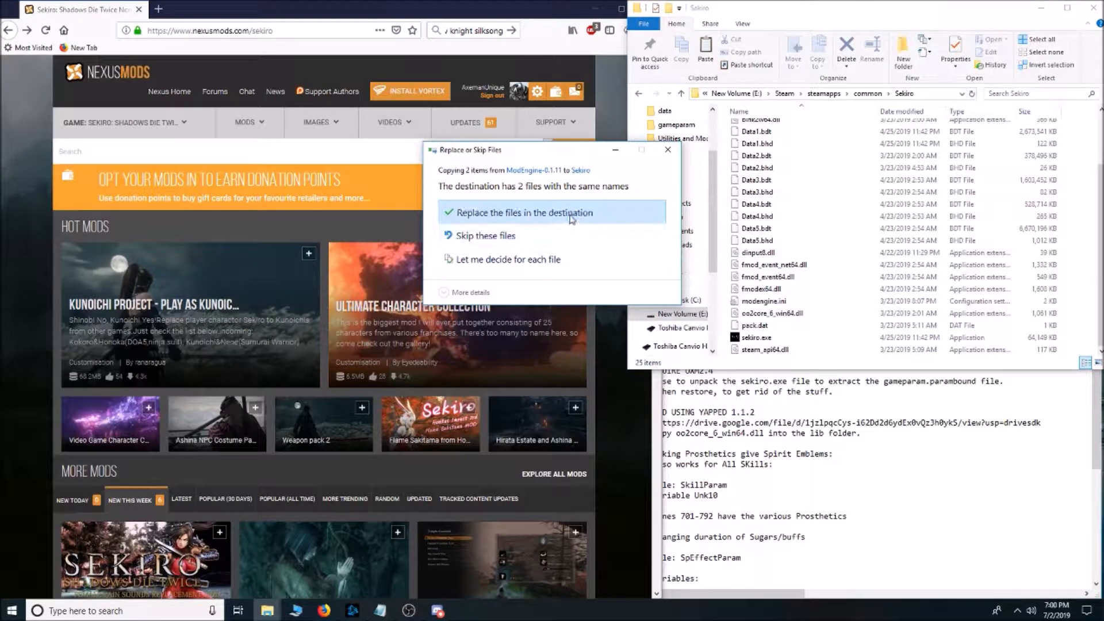
click(571, 218)
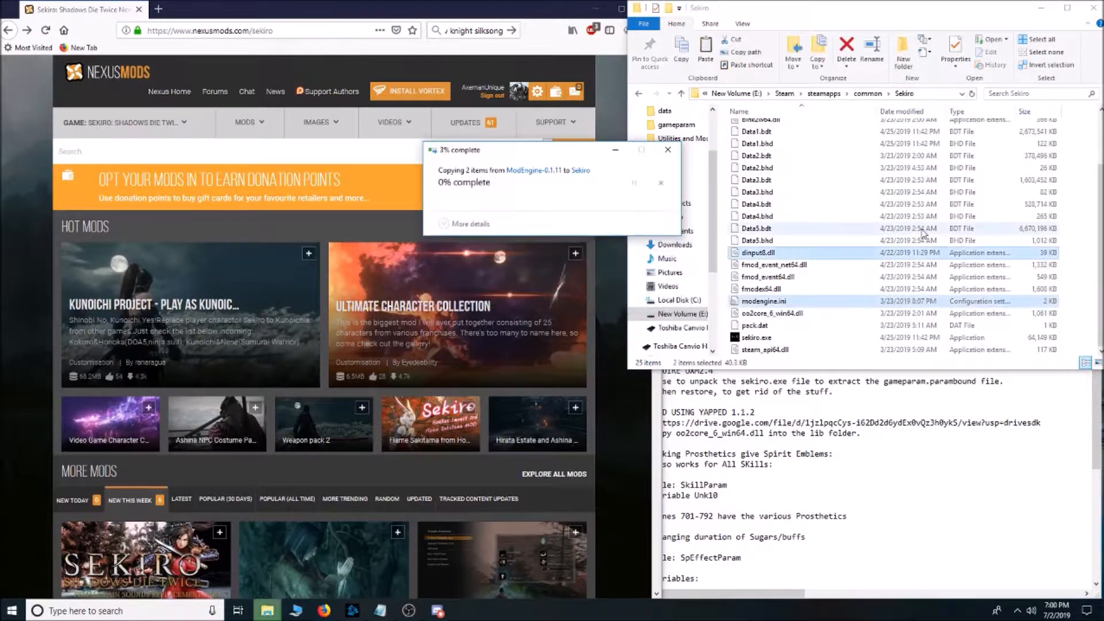
click(862, 278)
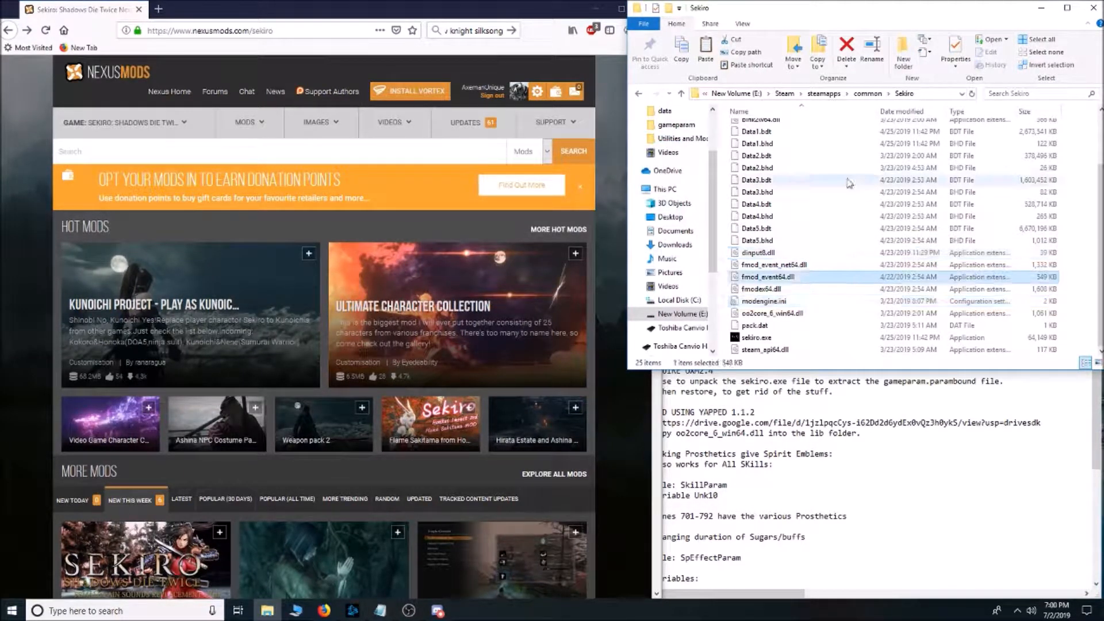
Open modengine.ini from the Sekiro folder in Notepad++ and examine the modOverrideDirectory setting.
right_click(782, 303)
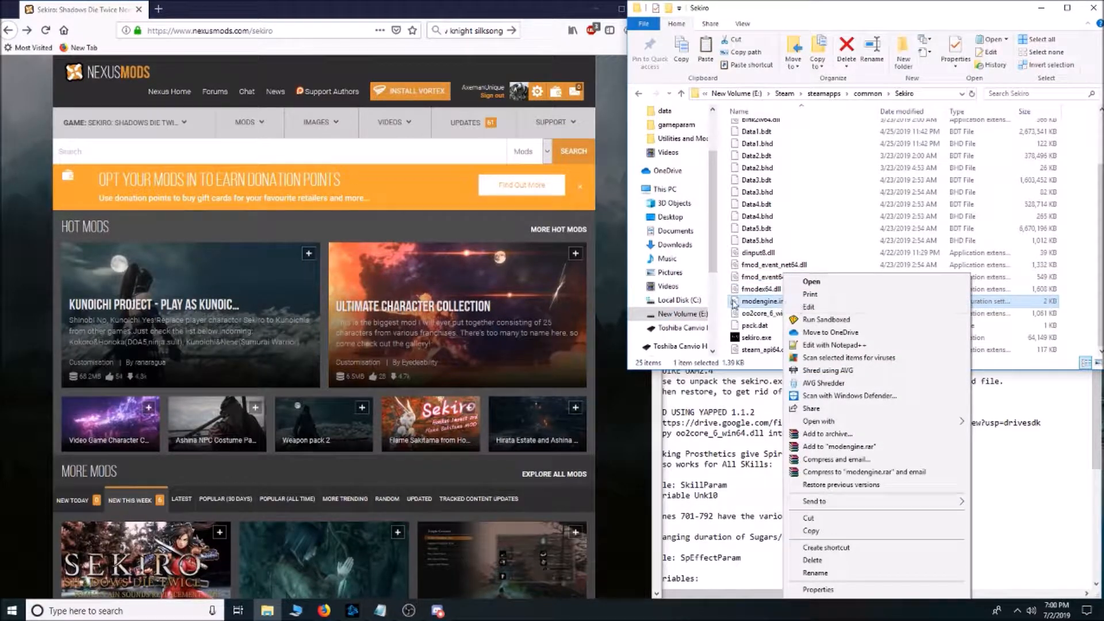
click(865, 347)
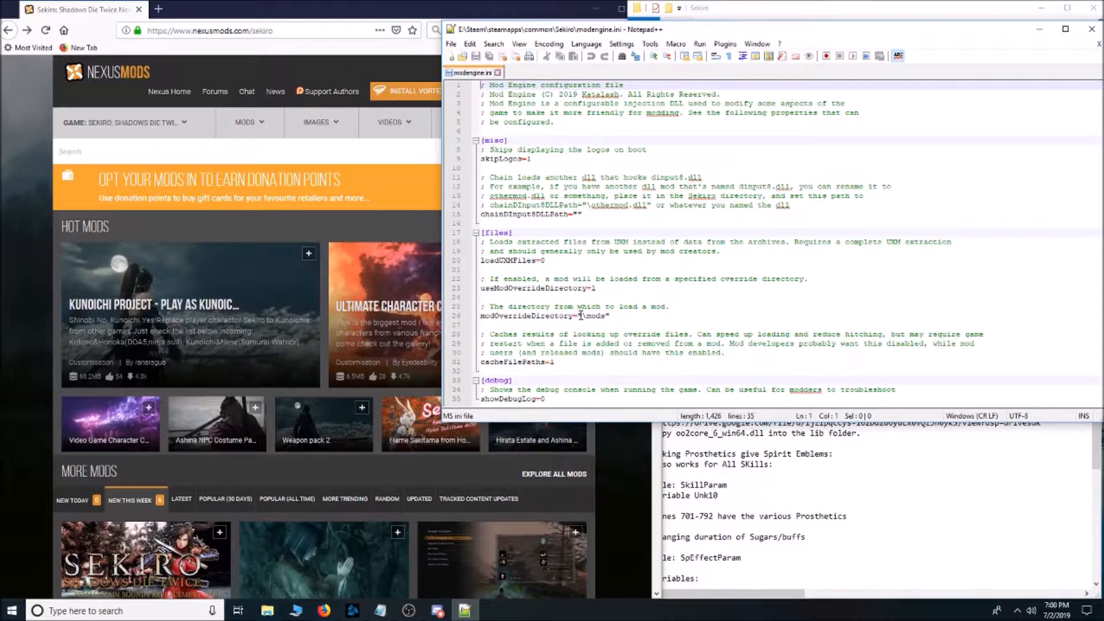
click(580, 315)
click(637, 325)
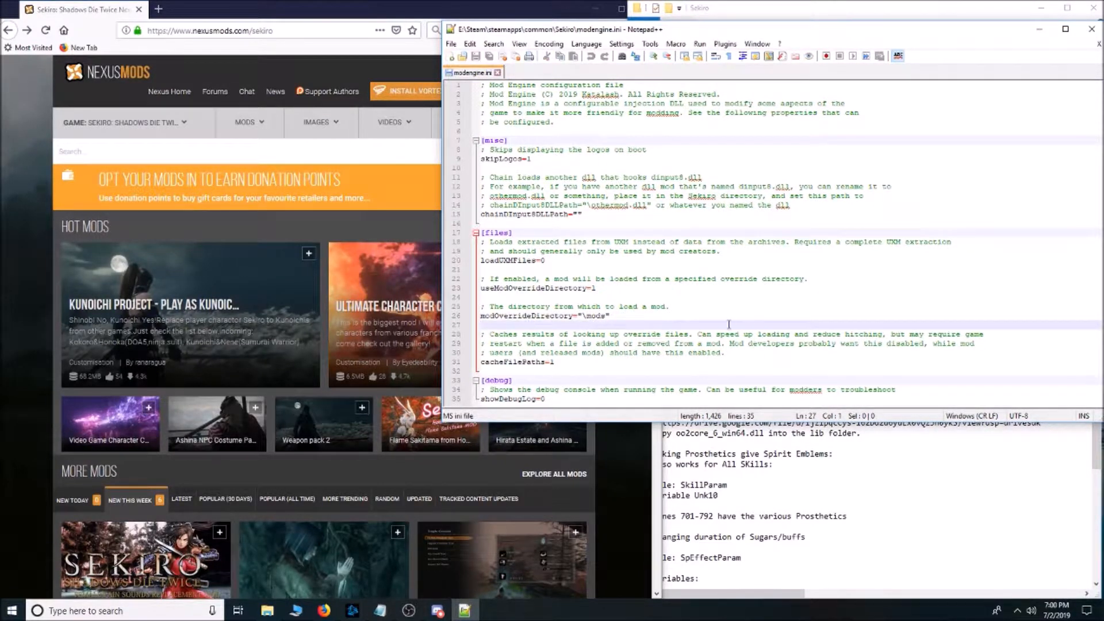
click(611, 316)
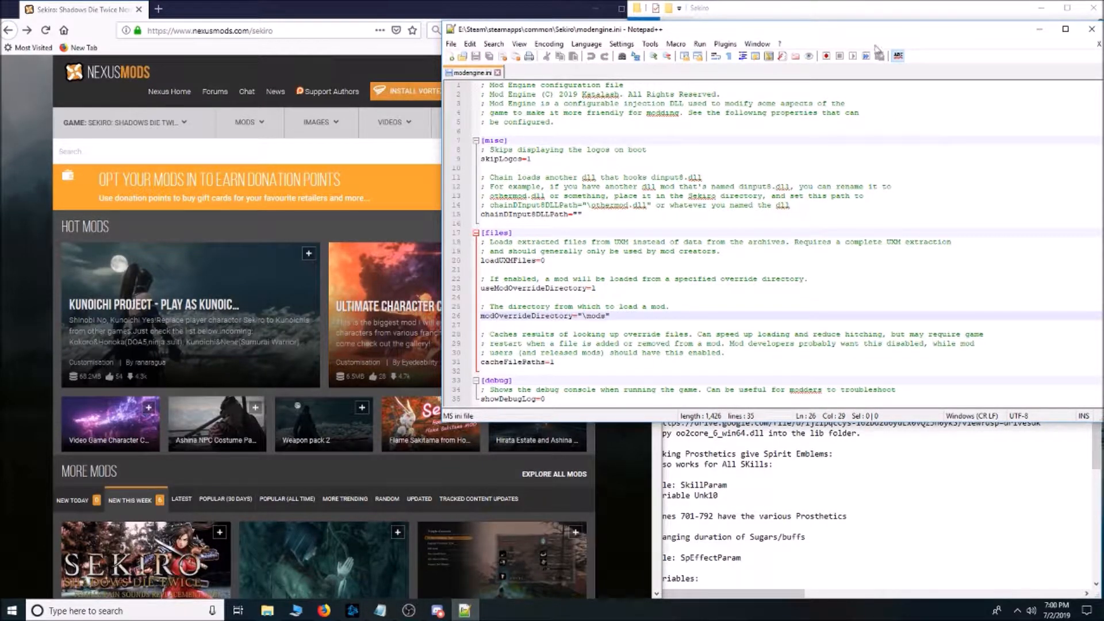
click(1035, 34)
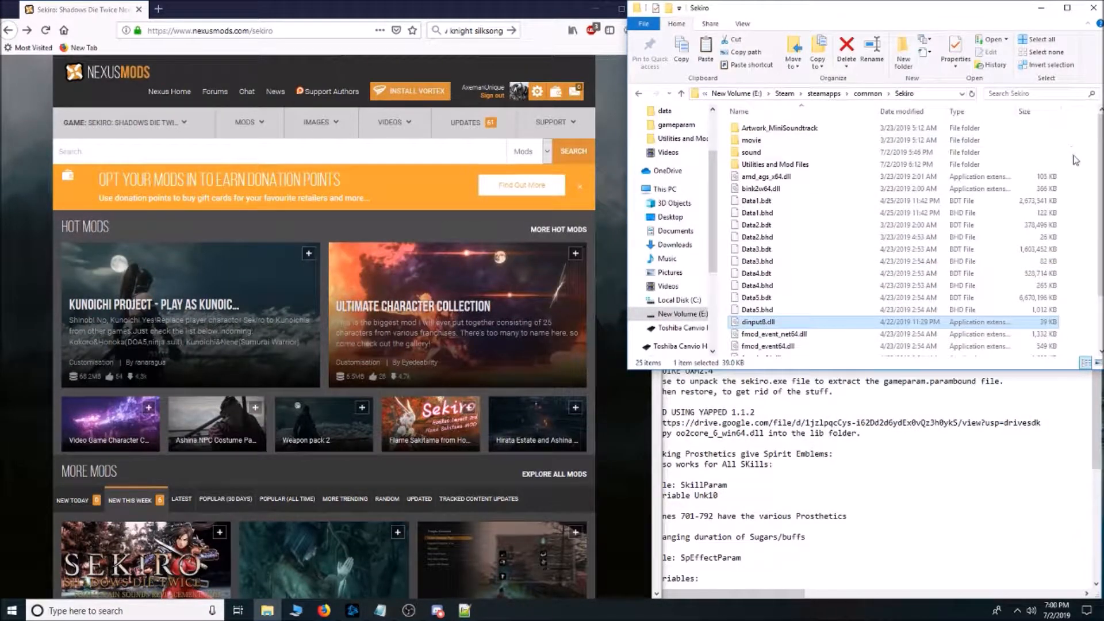
Create a folder named mods in the Sekiro game folder and look inside it.
right_click(1078, 209)
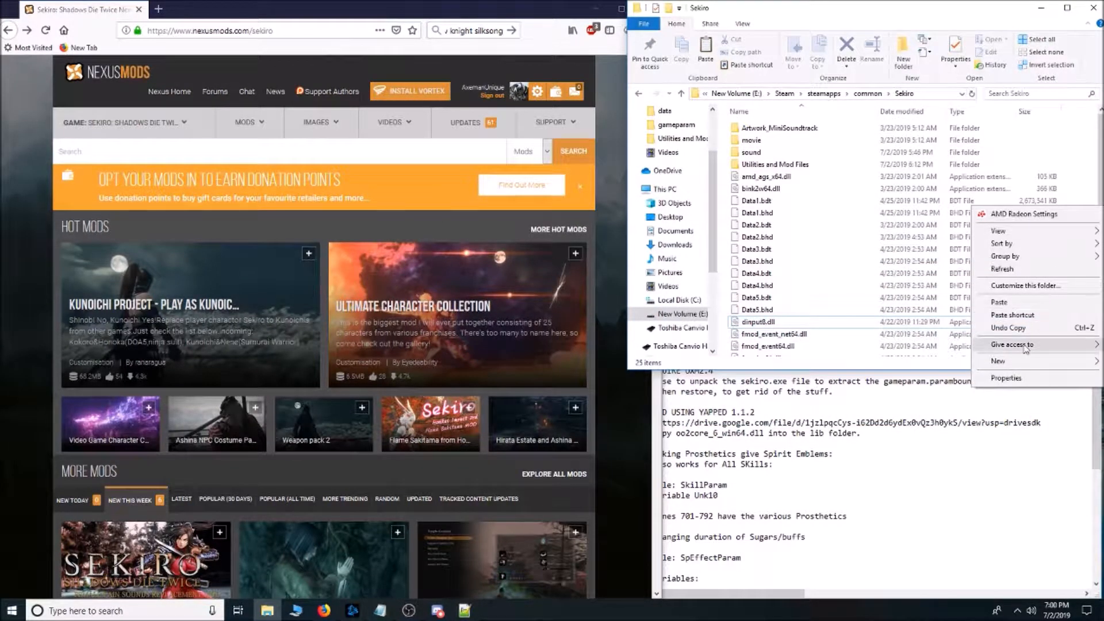
mouse_move(1022, 361)
click(918, 363)
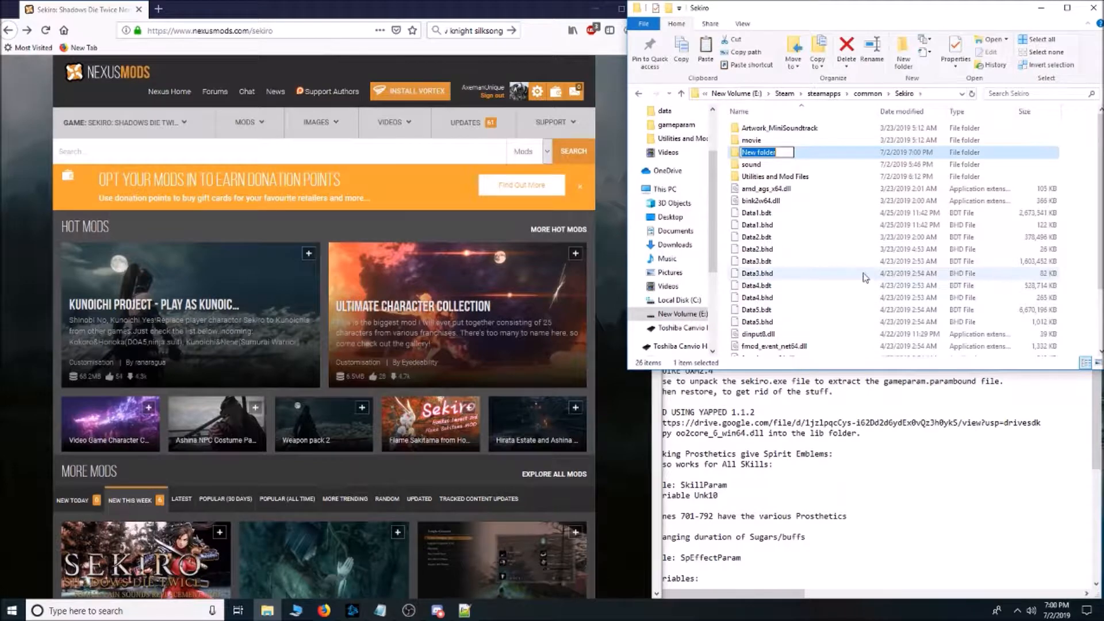
text(mods)
click(826, 254)
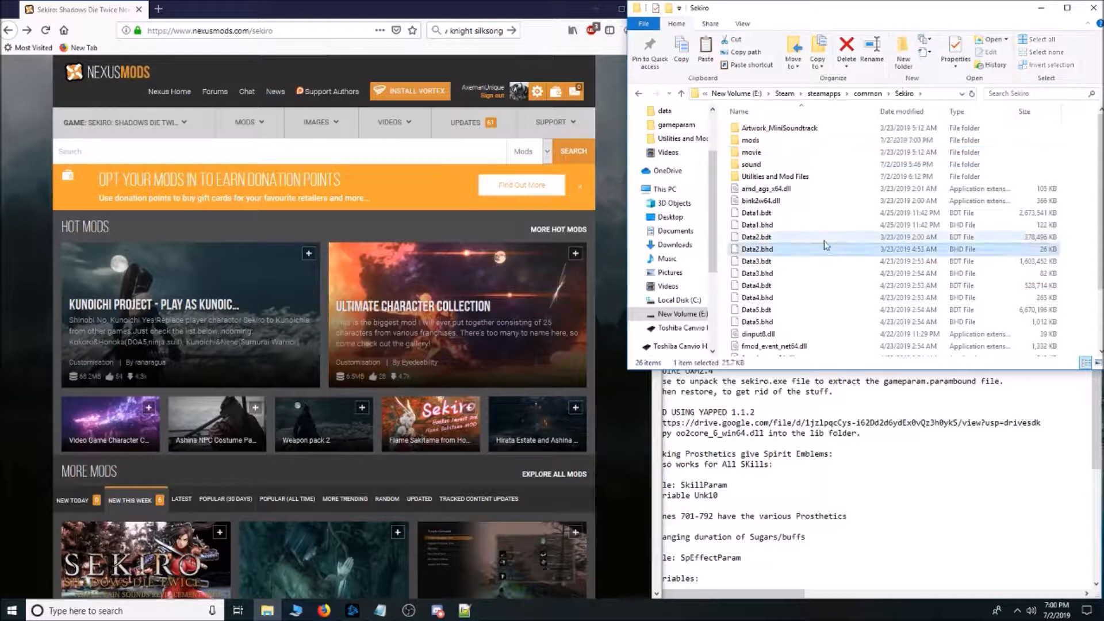
double_click(776, 144)
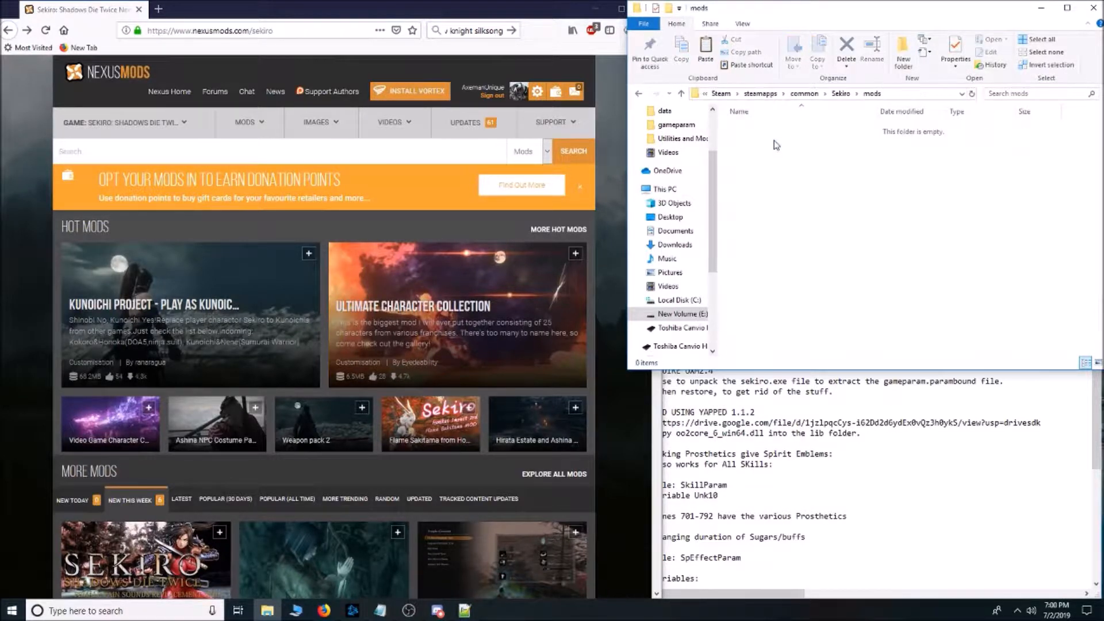
click(840, 93)
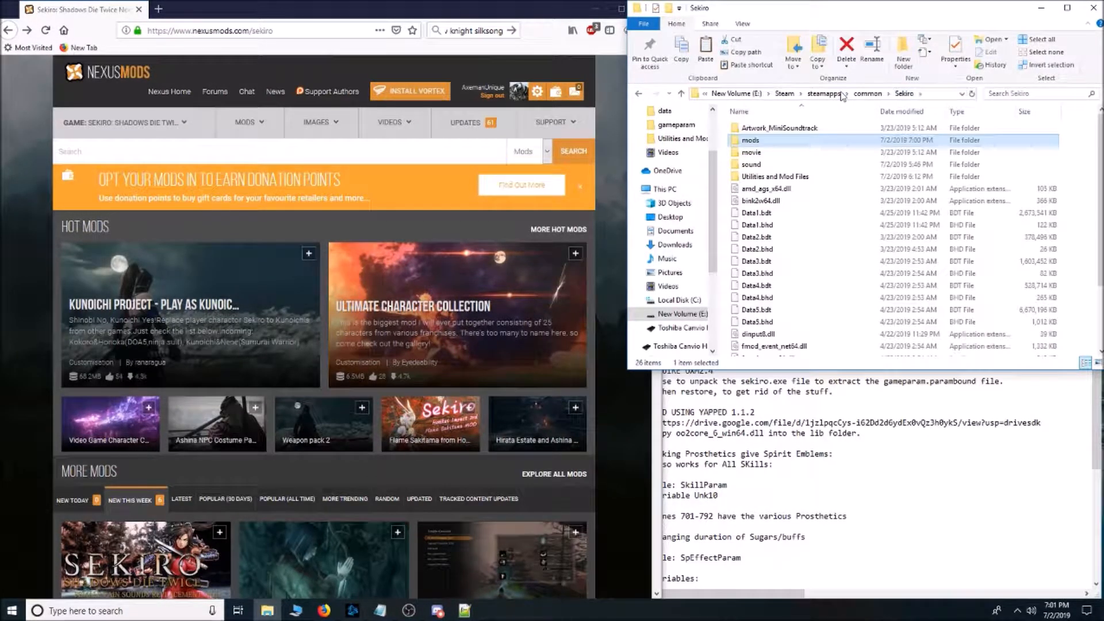
Copy the event and param folders from No Tutorials 1.3 in Utilities and Mod Files.
double_click(789, 176)
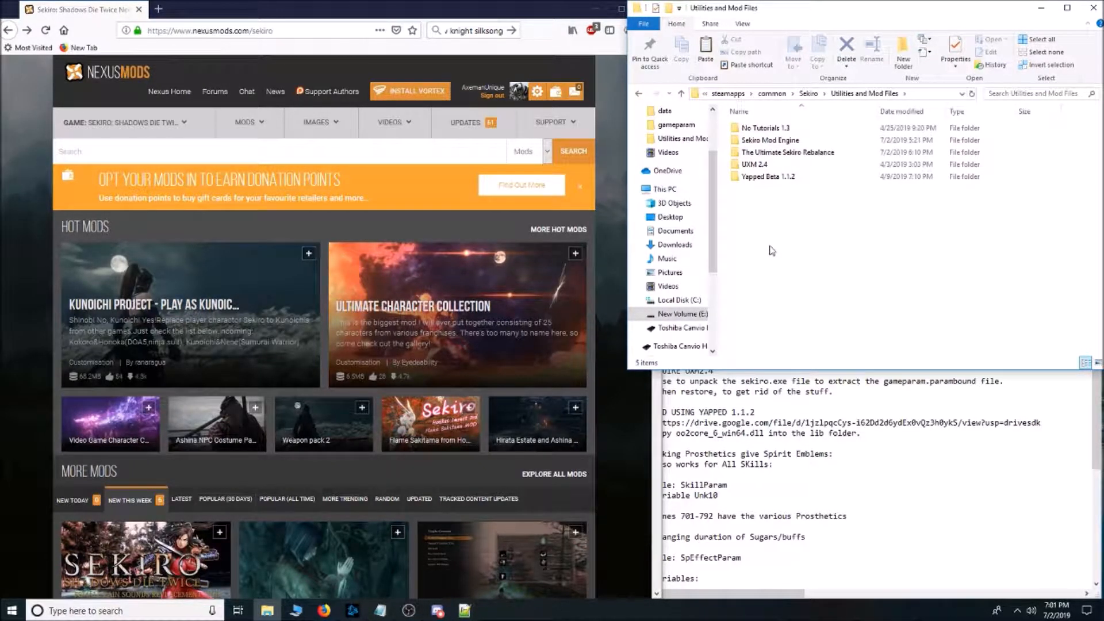
double_click(771, 129)
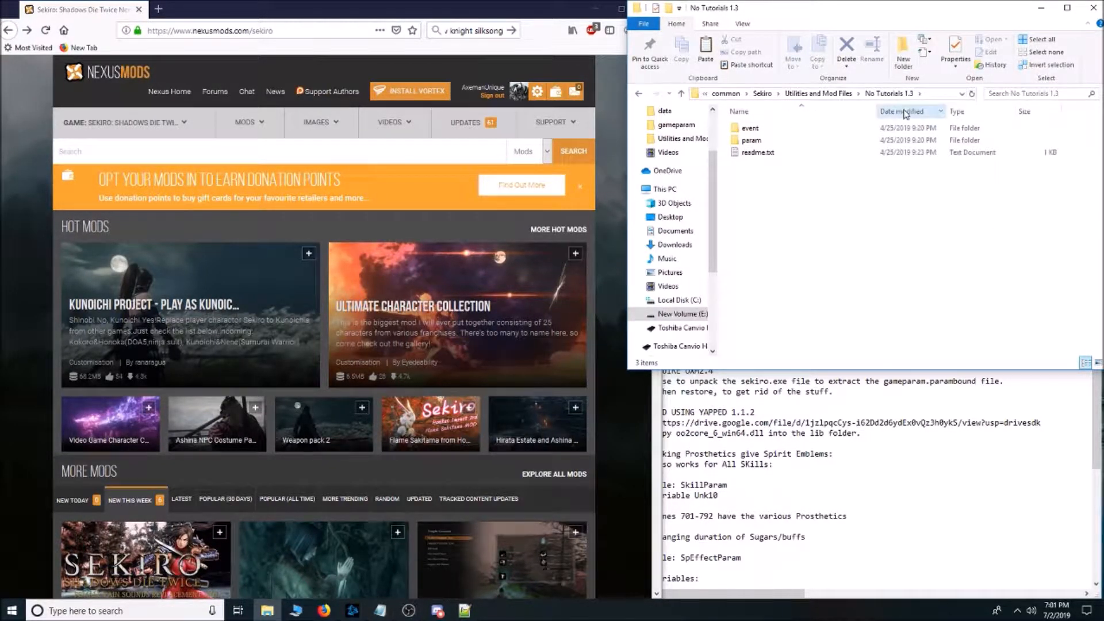
click(767, 129)
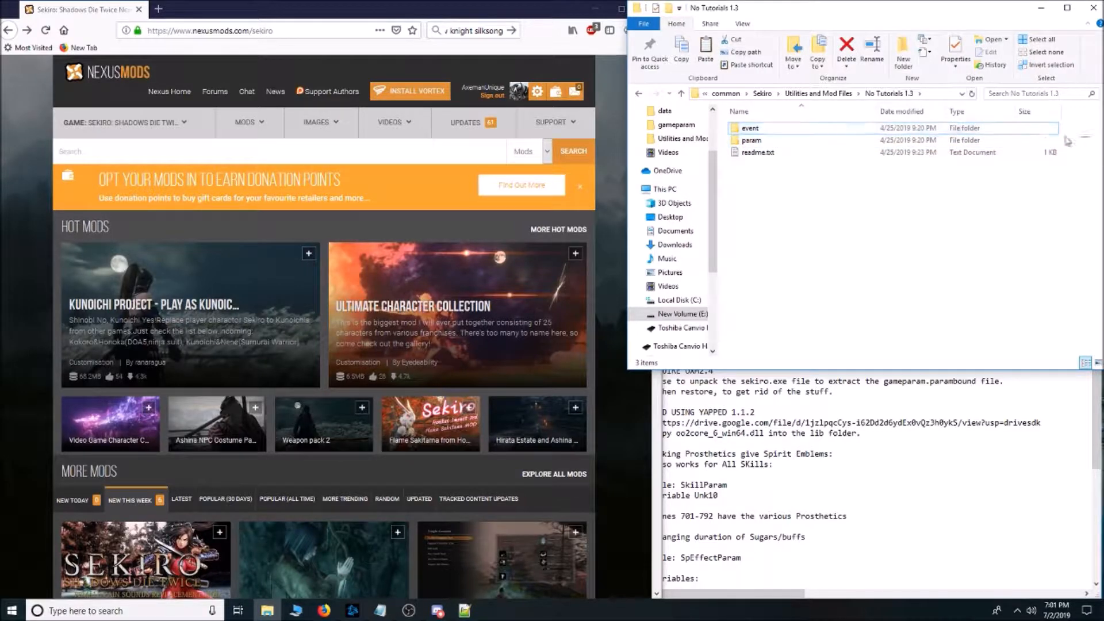
drag(1065, 138, 908, 128)
right_click(909, 127)
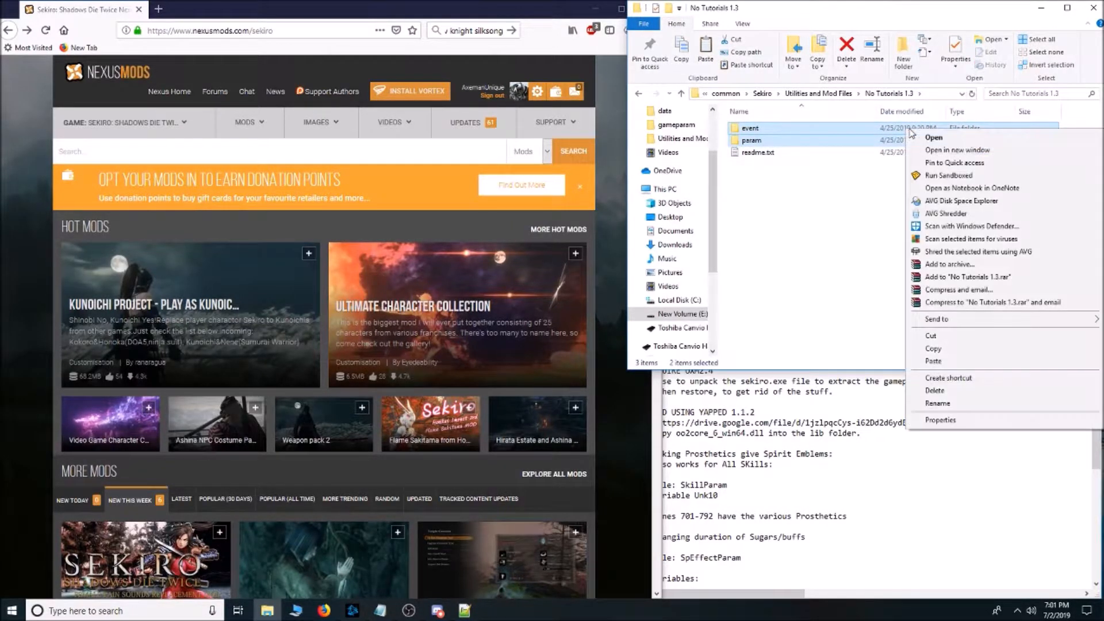
click(957, 350)
Paste the copied event and param folders into the mods folder of the Sekiro game folder.
click(763, 94)
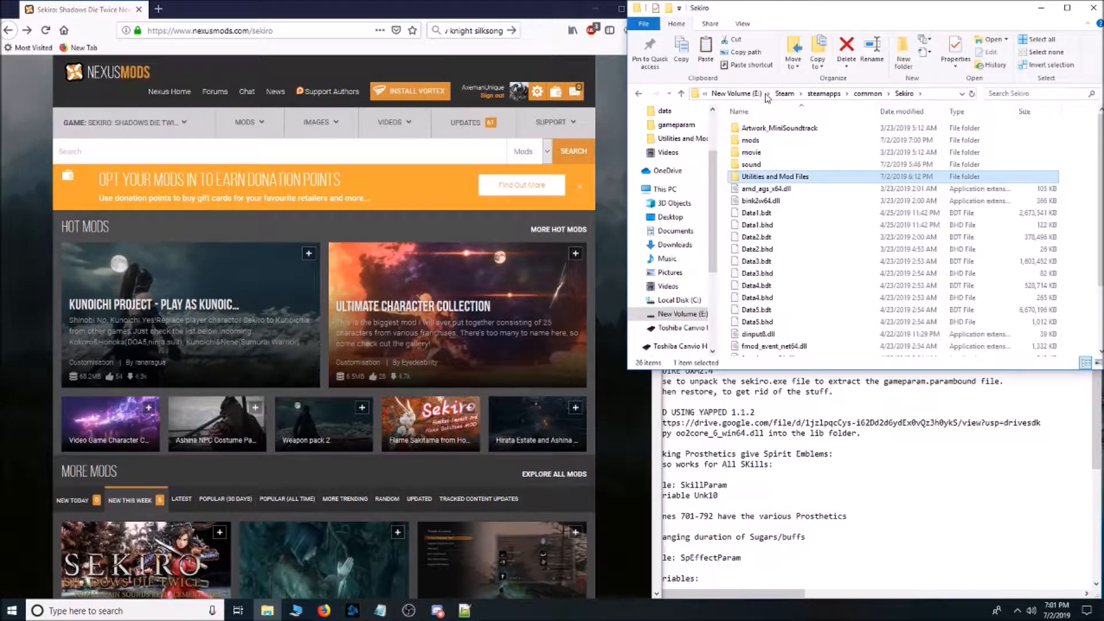
double_click(786, 139)
right_click(786, 154)
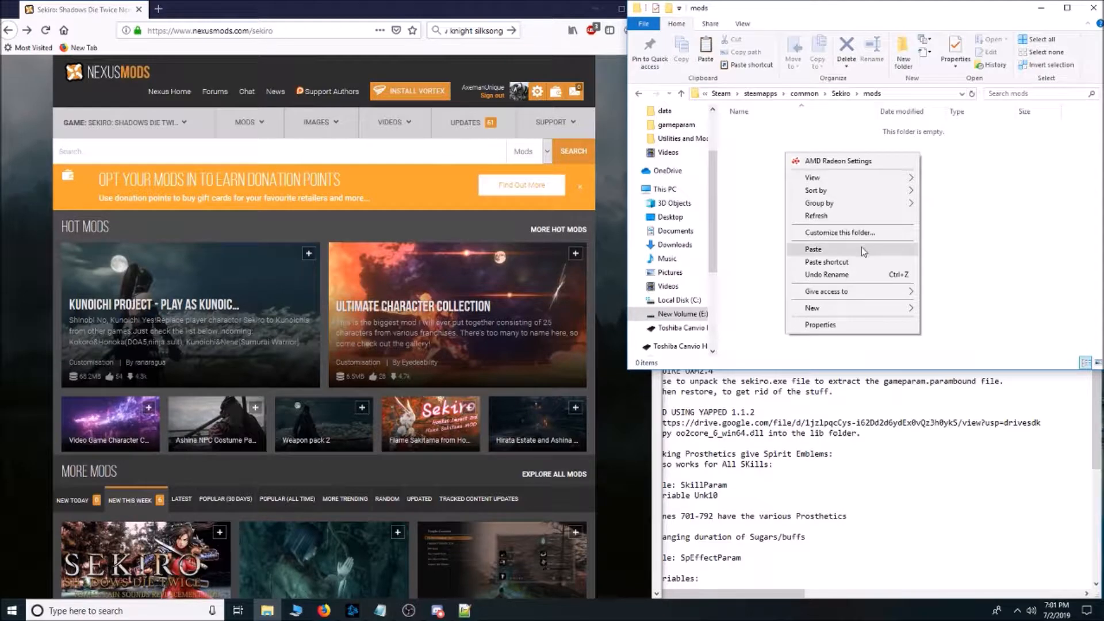
click(862, 250)
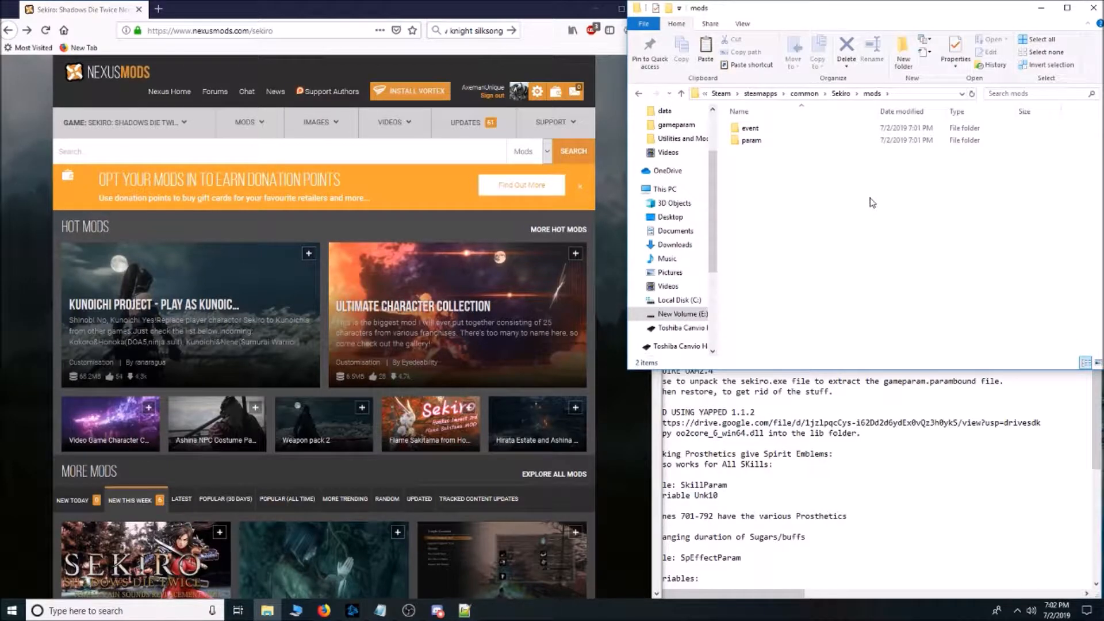
Examine the Yapped Beta 1.1.2 folder in Utilities and Mod Files and check its lib folder for oo2core_6_win64.dll.
click(842, 96)
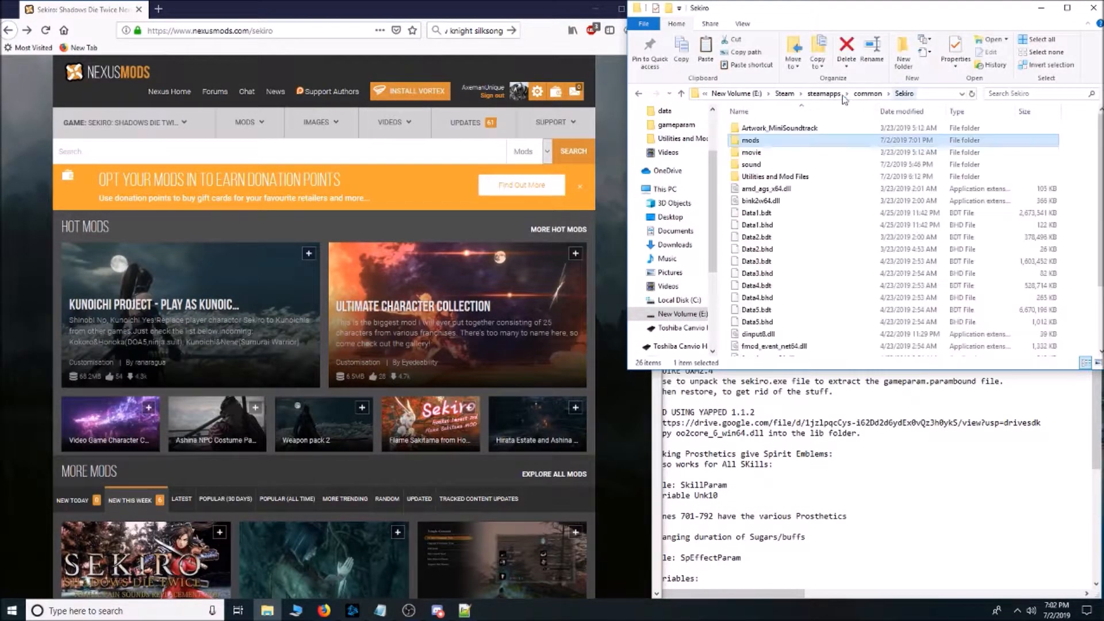
double_click(806, 180)
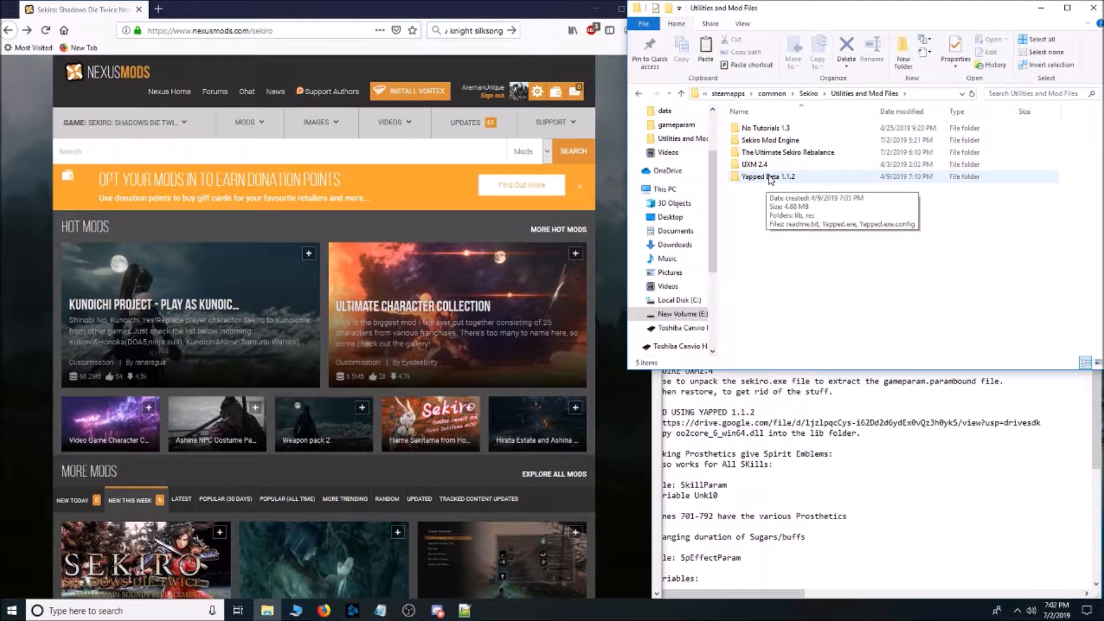
double_click(776, 178)
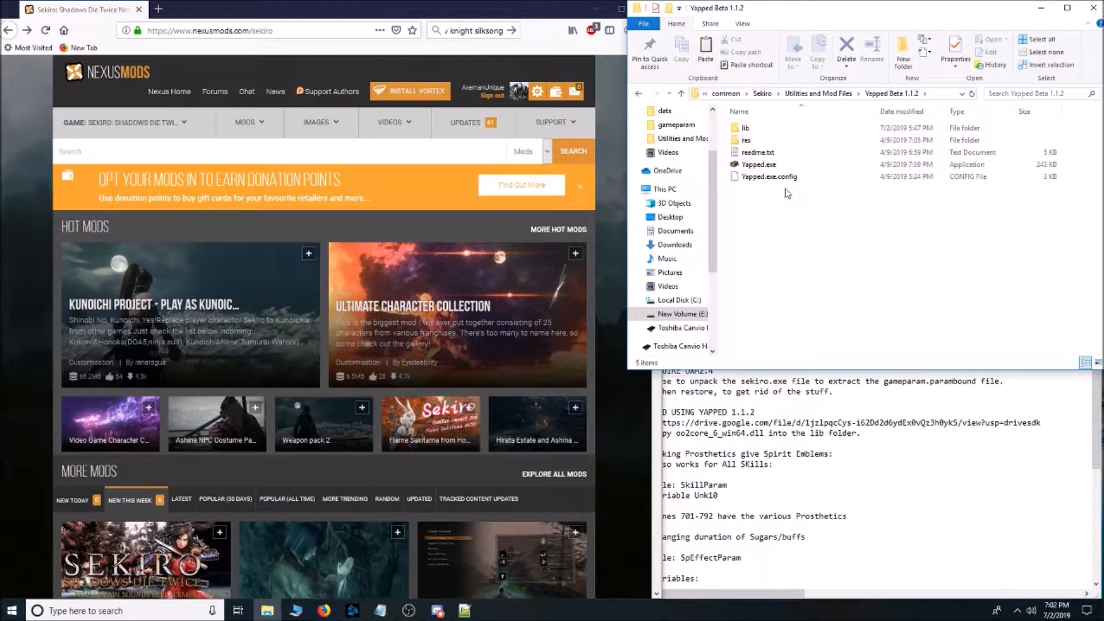
click(779, 168)
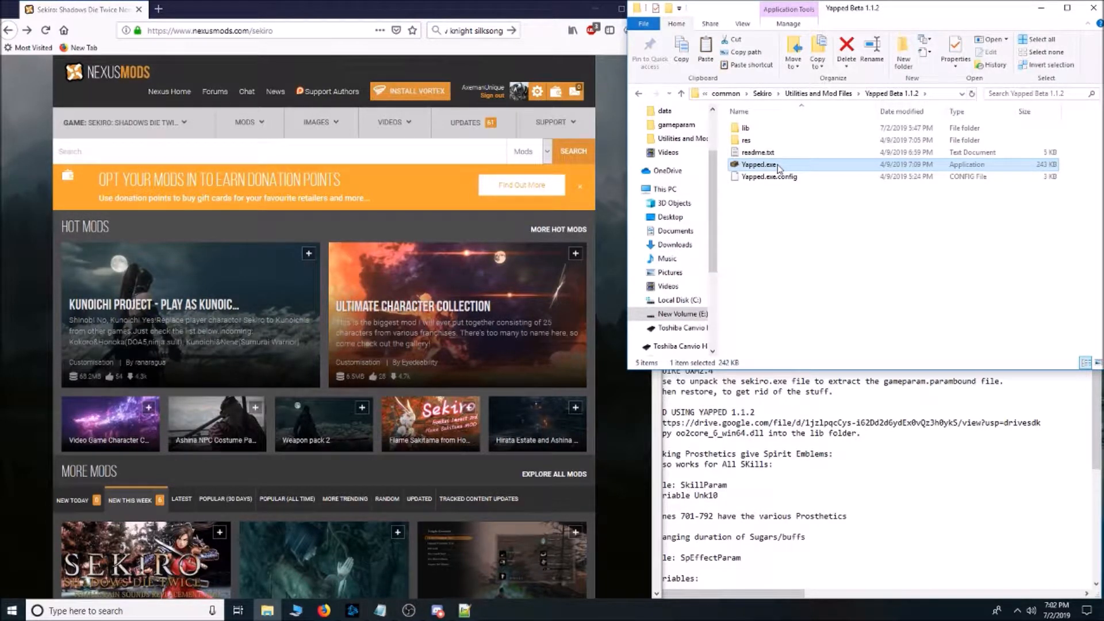
click(865, 245)
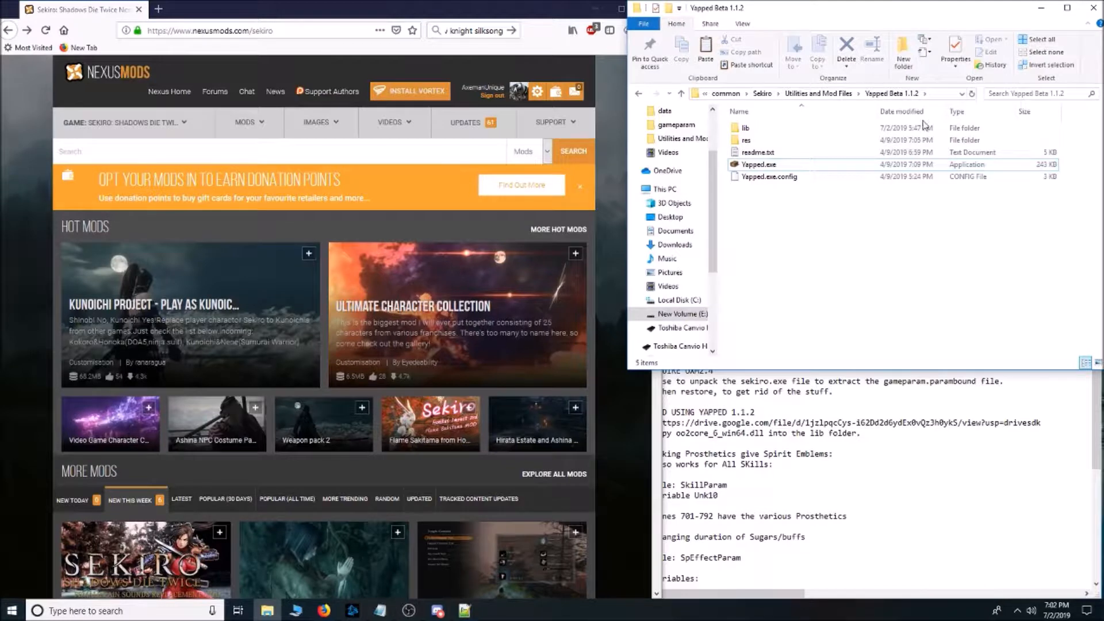
double_click(759, 130)
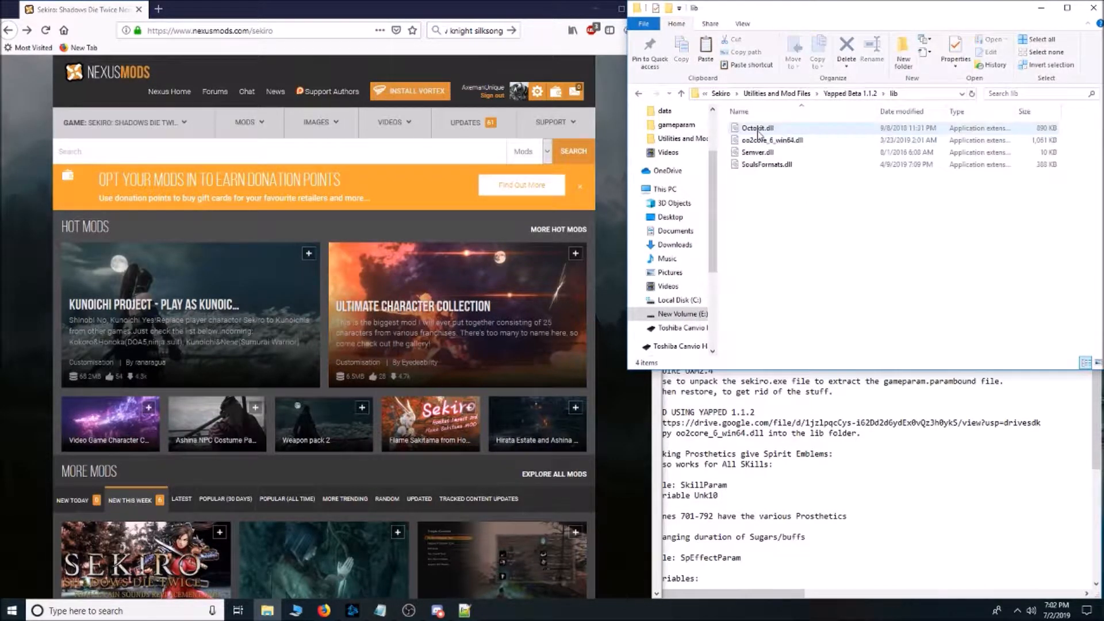
click(791, 142)
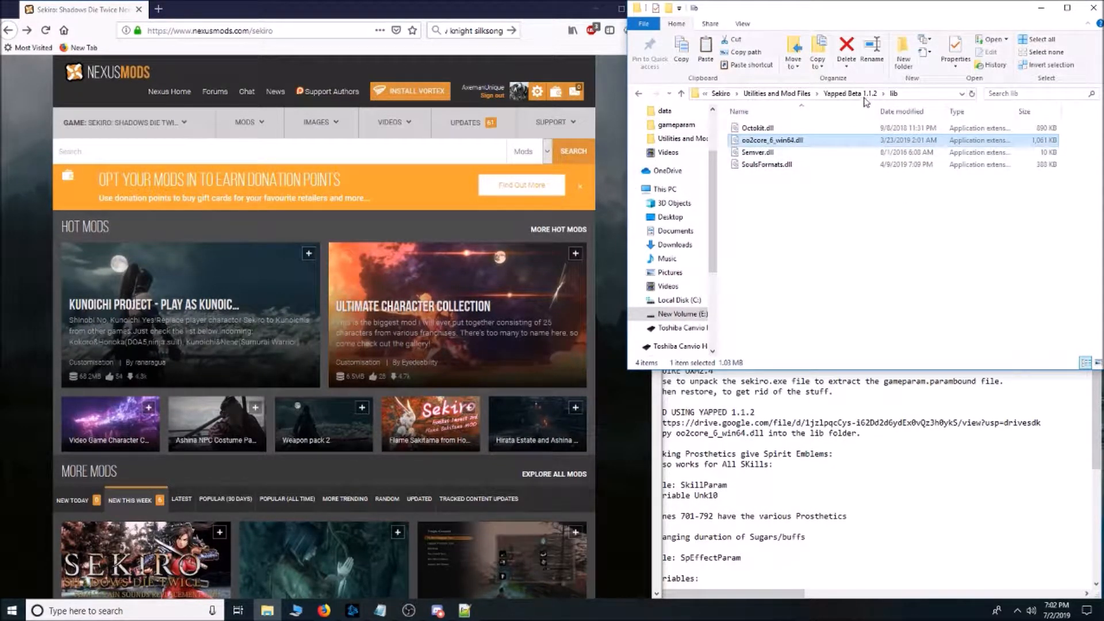
Locate oo2core_6_win64.dll in the Sekiro game folder and check for its copy in the lib folder of Yapped Beta 1.1.2.
click(720, 93)
scroll(805, 259, down, 3)
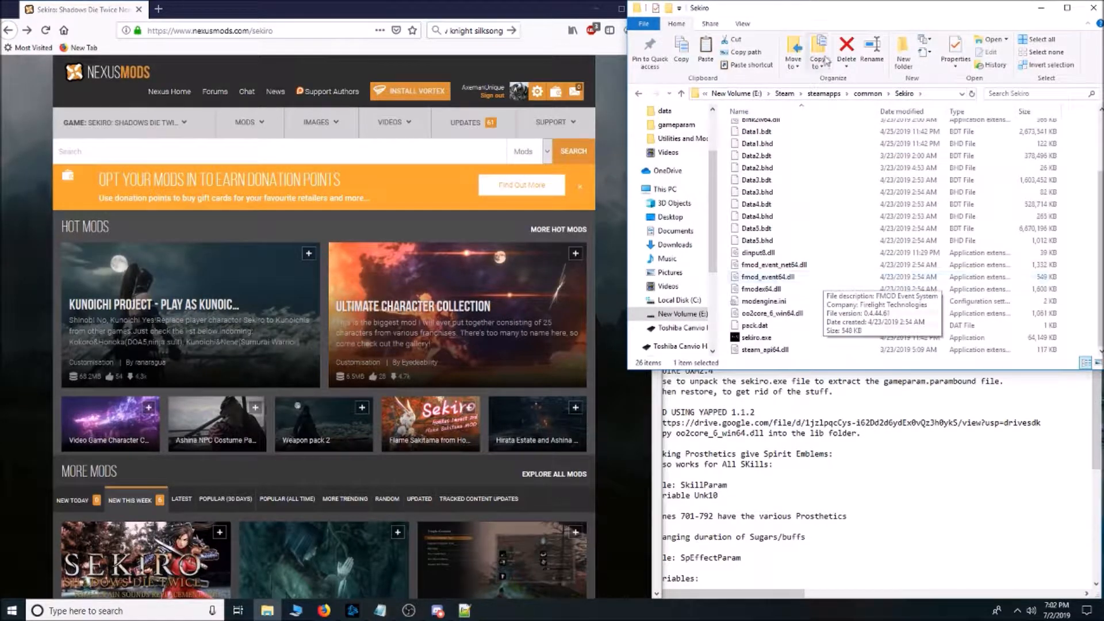
click(798, 314)
scroll(798, 314, up, 3)
click(806, 177)
double_click(806, 178)
double_click(797, 179)
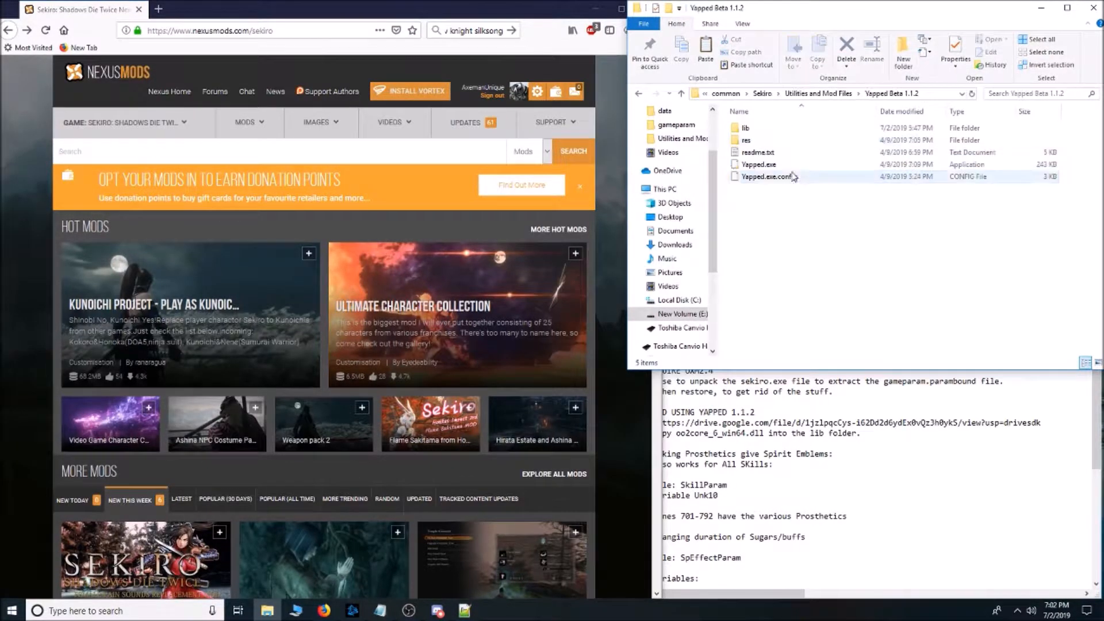
double_click(781, 128)
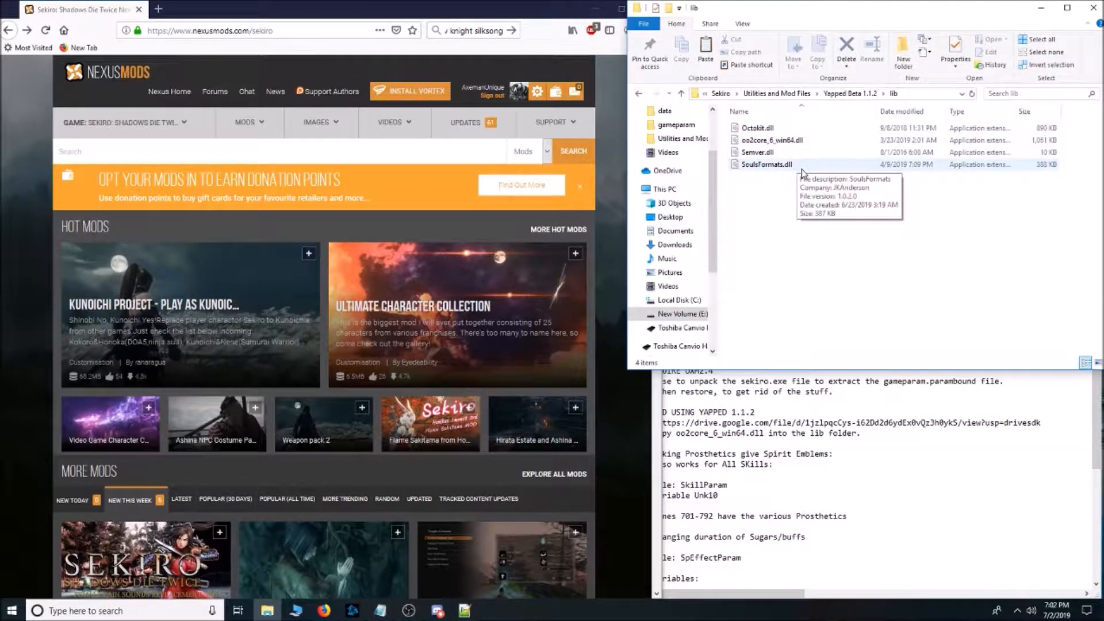
Launch Yapped.exe from the Yapped Beta 1.1.2 folder, move its window up to the screen edge and widen it.
key(BackSpace)
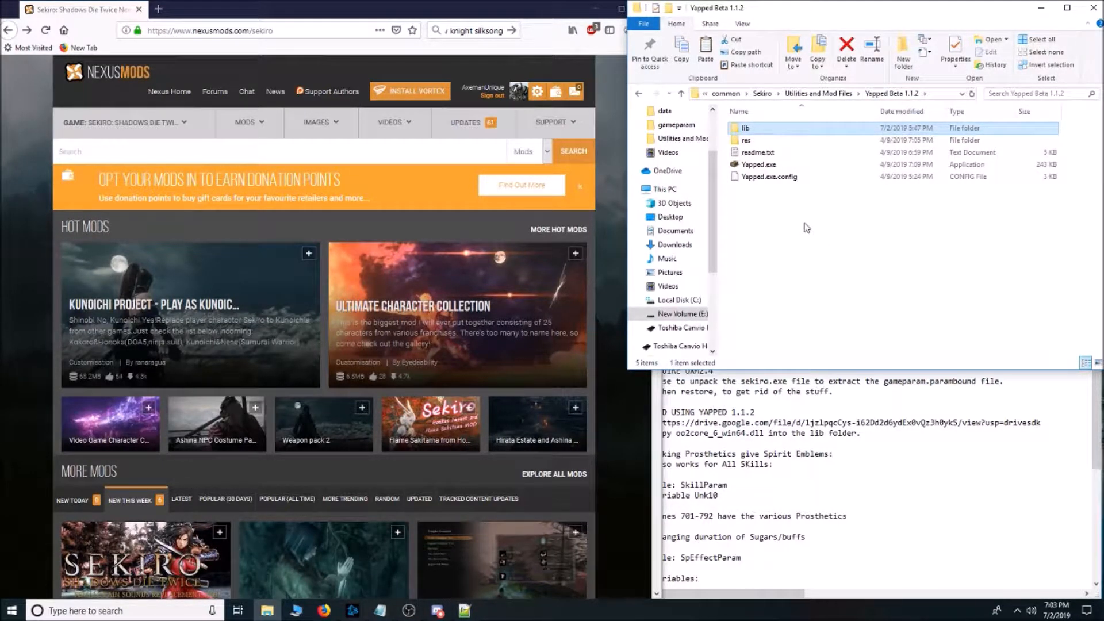
click(760, 167)
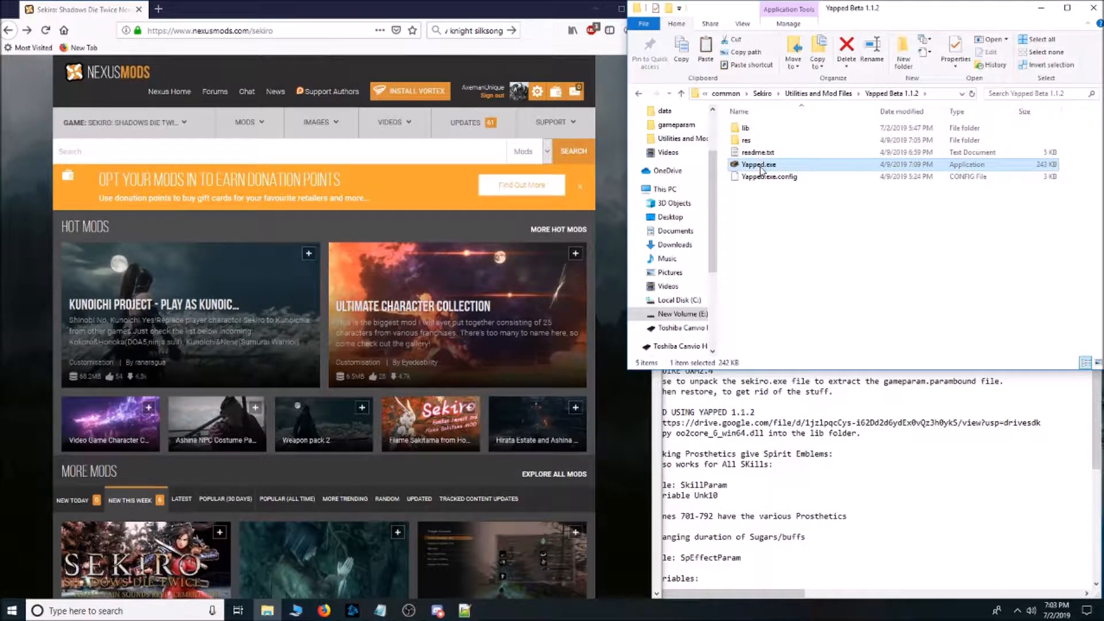
double_click(760, 166)
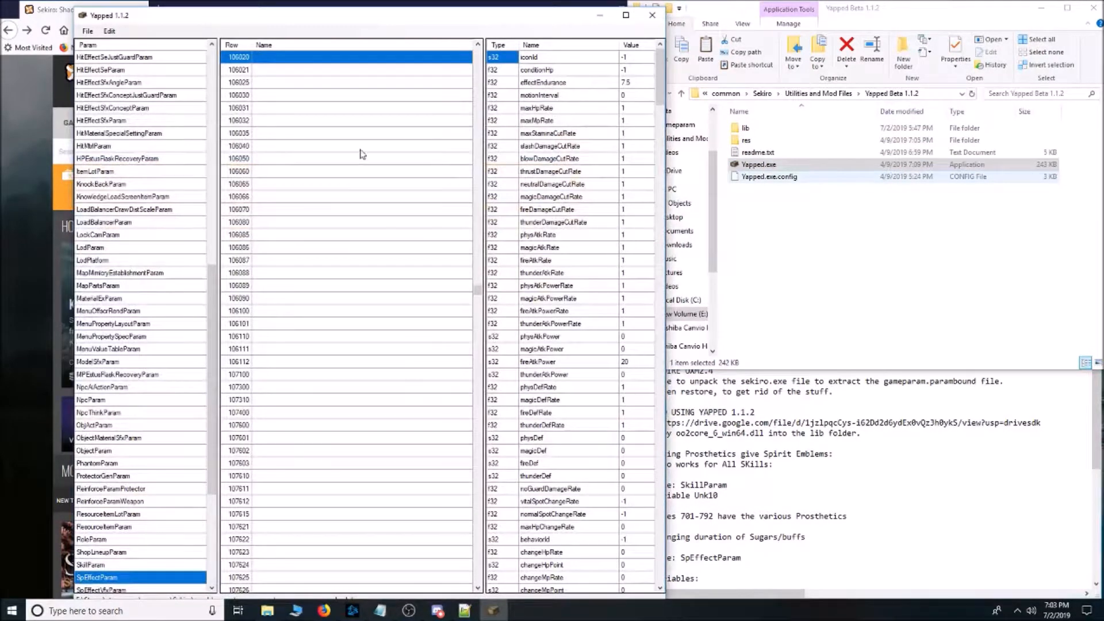
drag(525, 24, 497, 17)
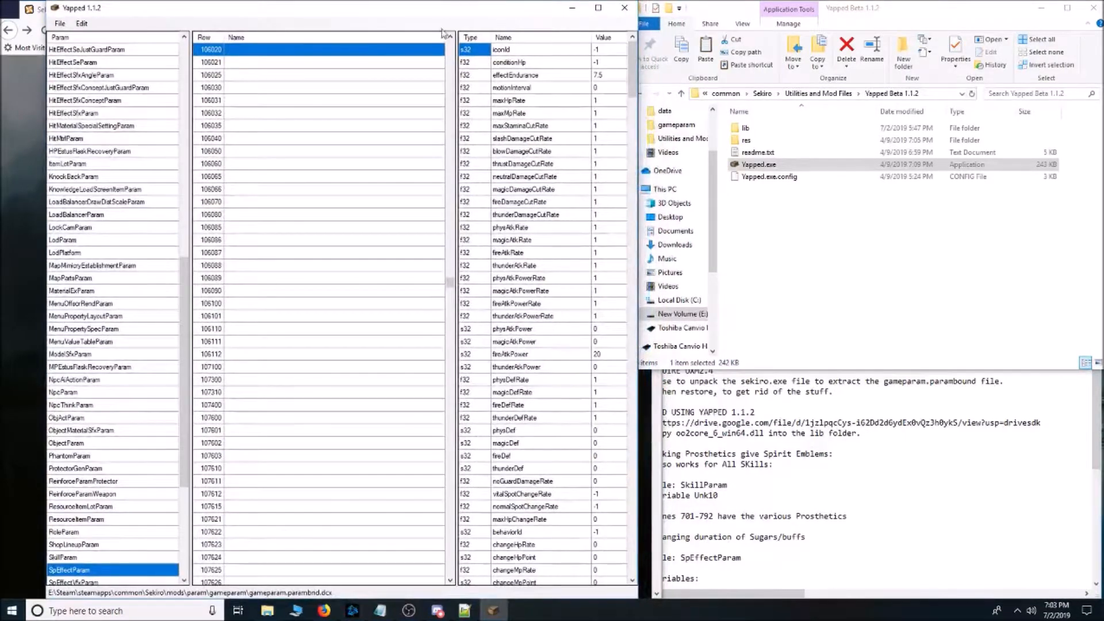
drag(638, 123, 752, 119)
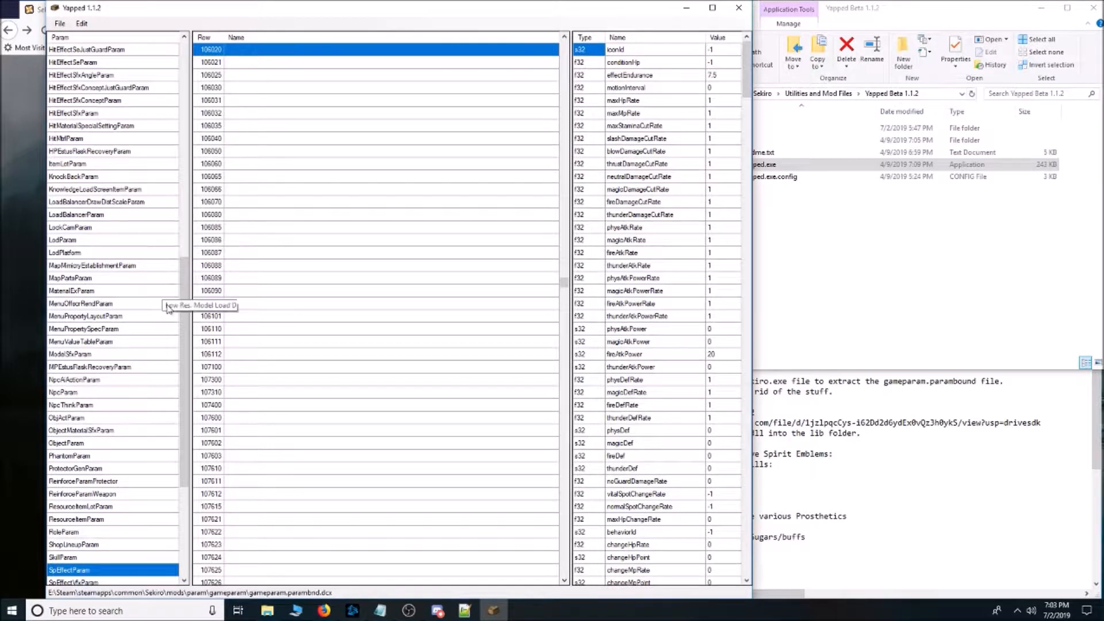
Find EquipParamGoods in the param list, show its rows and import the row names.
drag(185, 320, 186, 89)
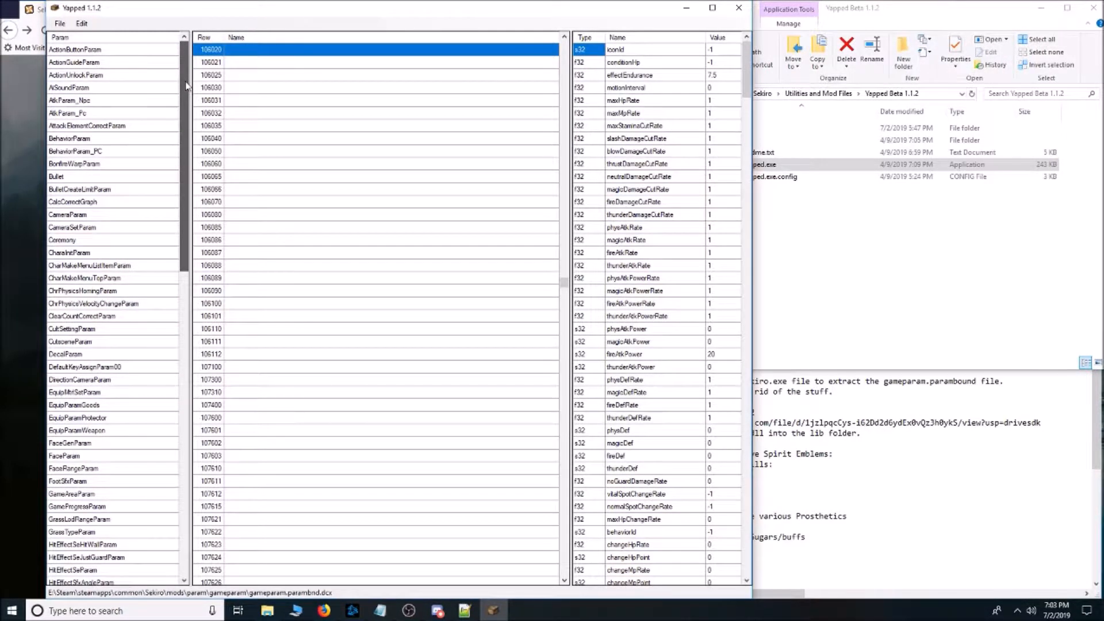
drag(186, 87, 185, 391)
click(89, 366)
click(89, 354)
scroll(118, 313, up, 18)
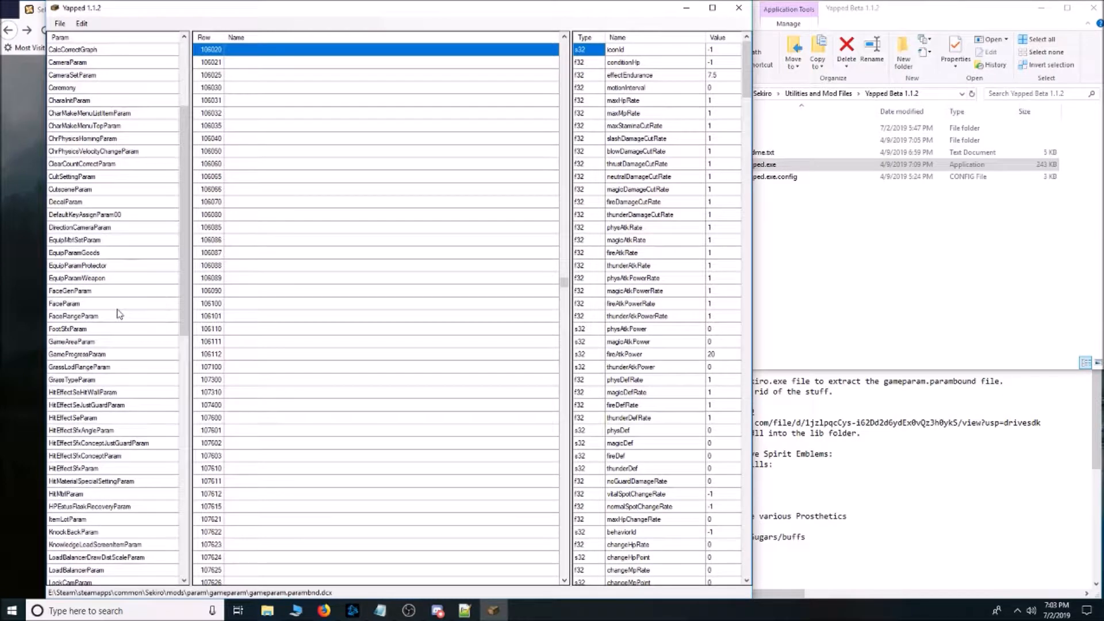
click(96, 253)
drag(564, 257, 583, 61)
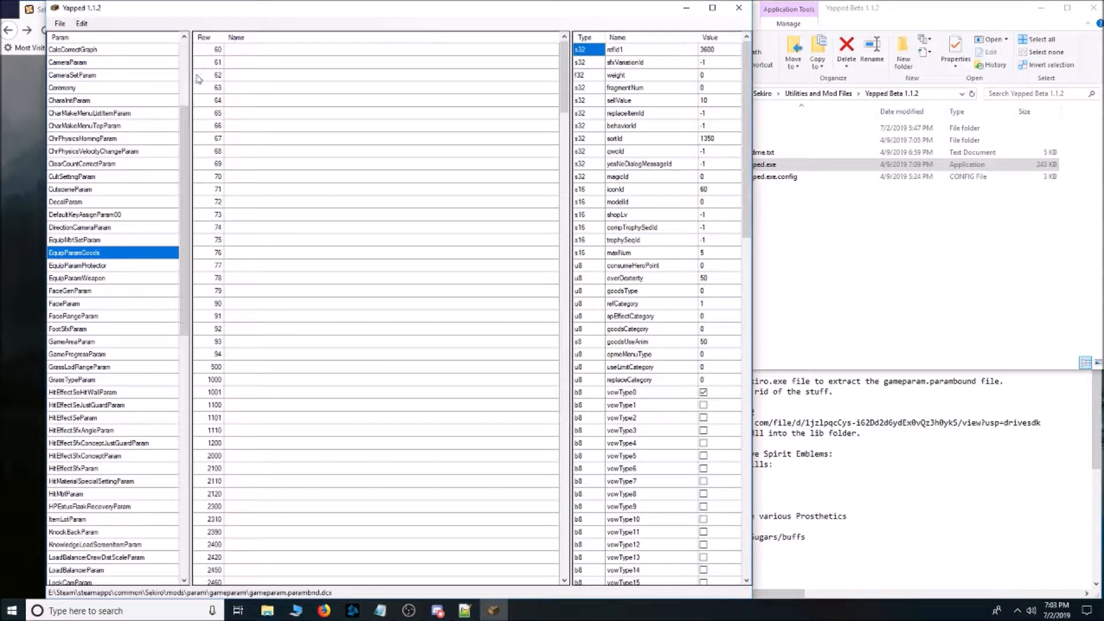
click(82, 24)
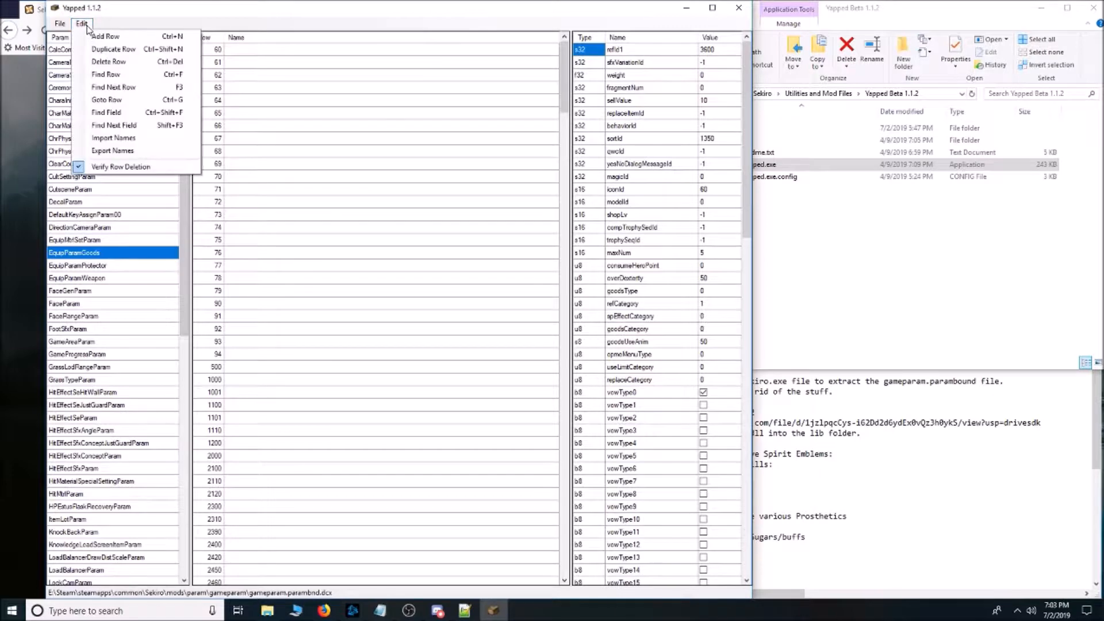
click(113, 138)
click(584, 349)
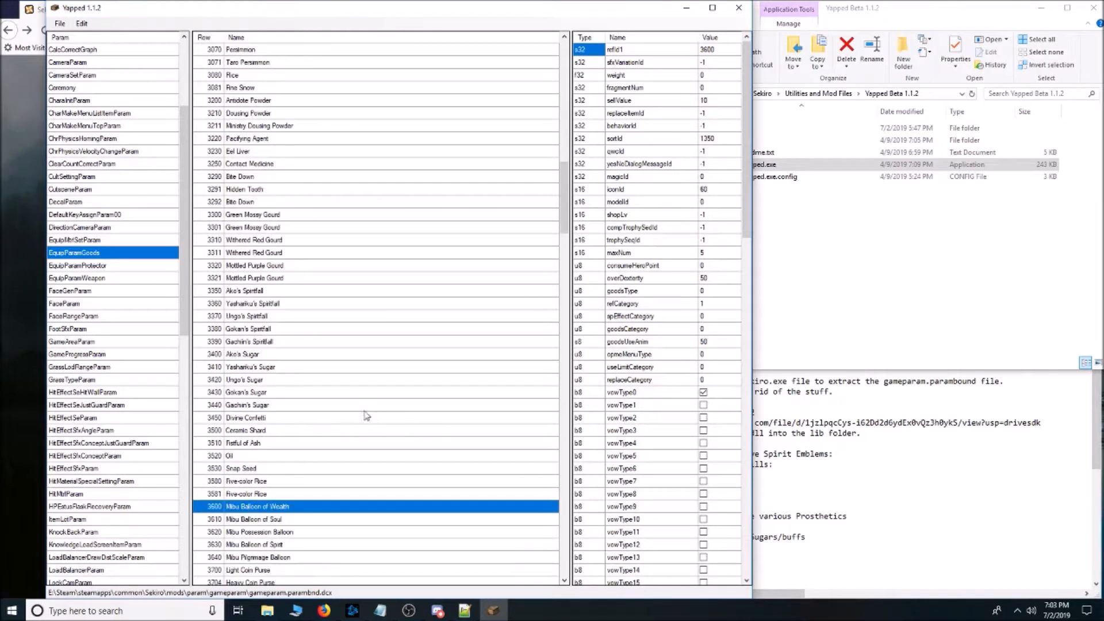
drag(564, 219, 566, 135)
Examine the param/gameparam folder of The Ultimate Sekiro Rebalance for gameparam.parambnd.dcx and close the folder window.
click(876, 266)
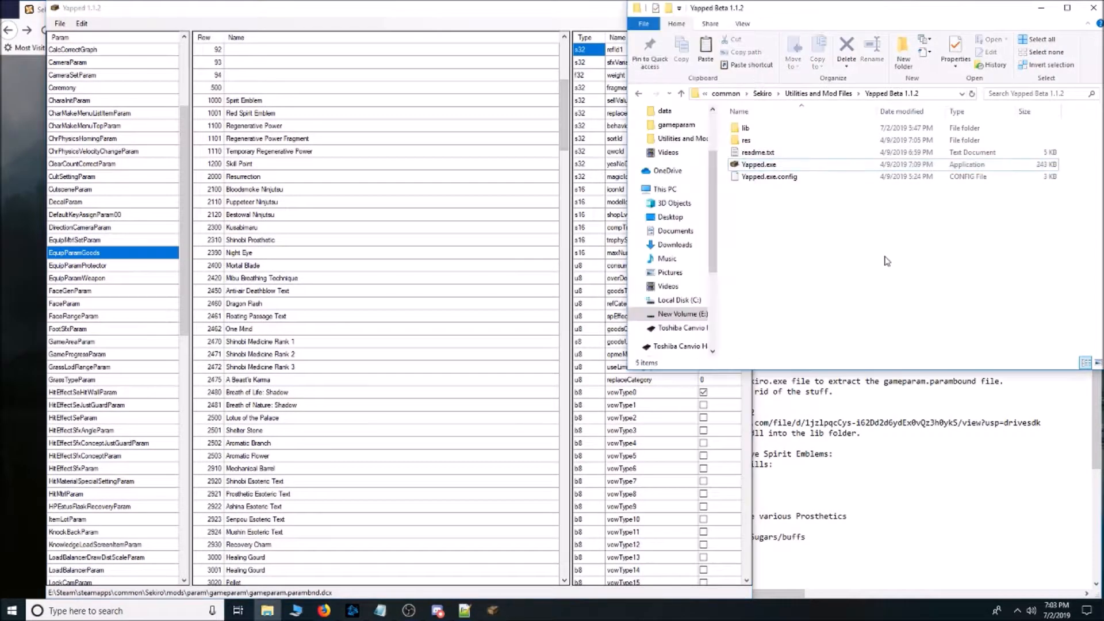
click(826, 94)
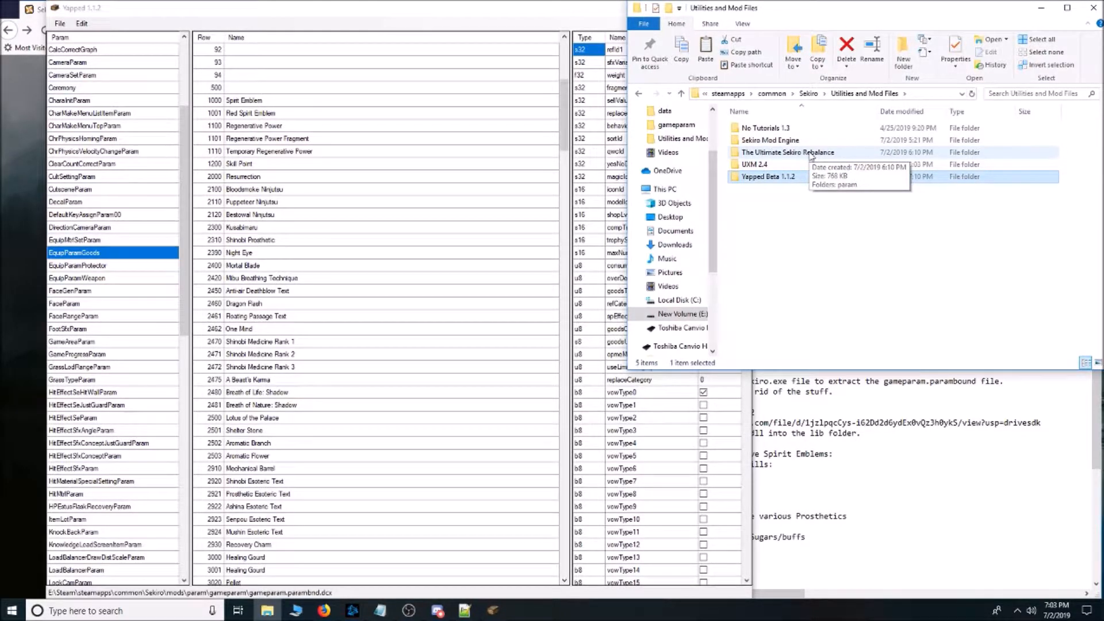
double_click(787, 152)
double_click(760, 129)
double_click(760, 140)
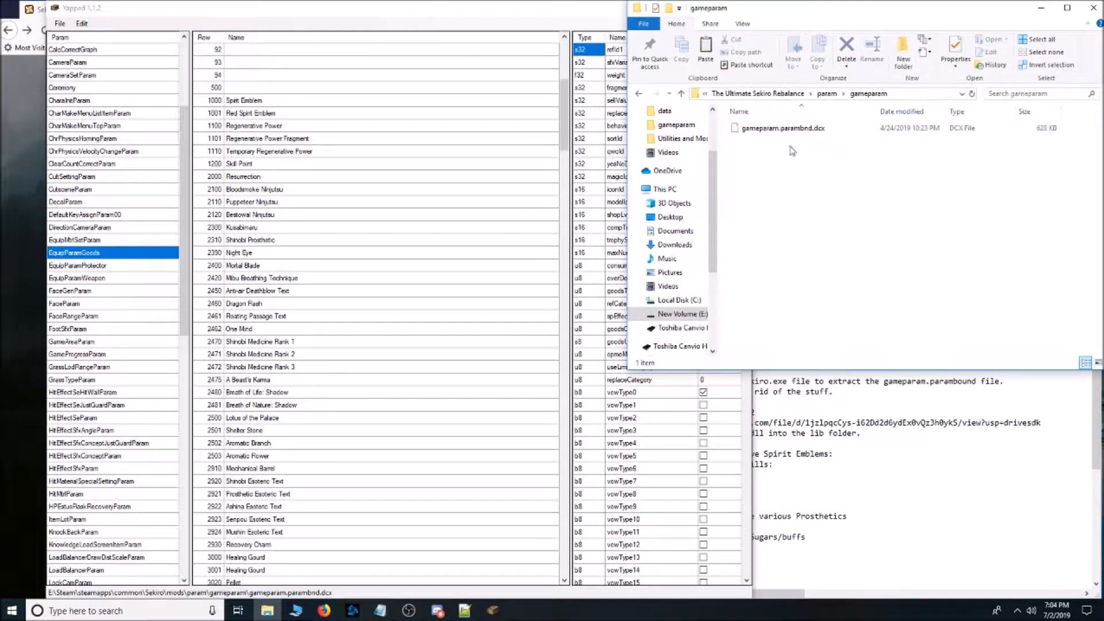
click(795, 132)
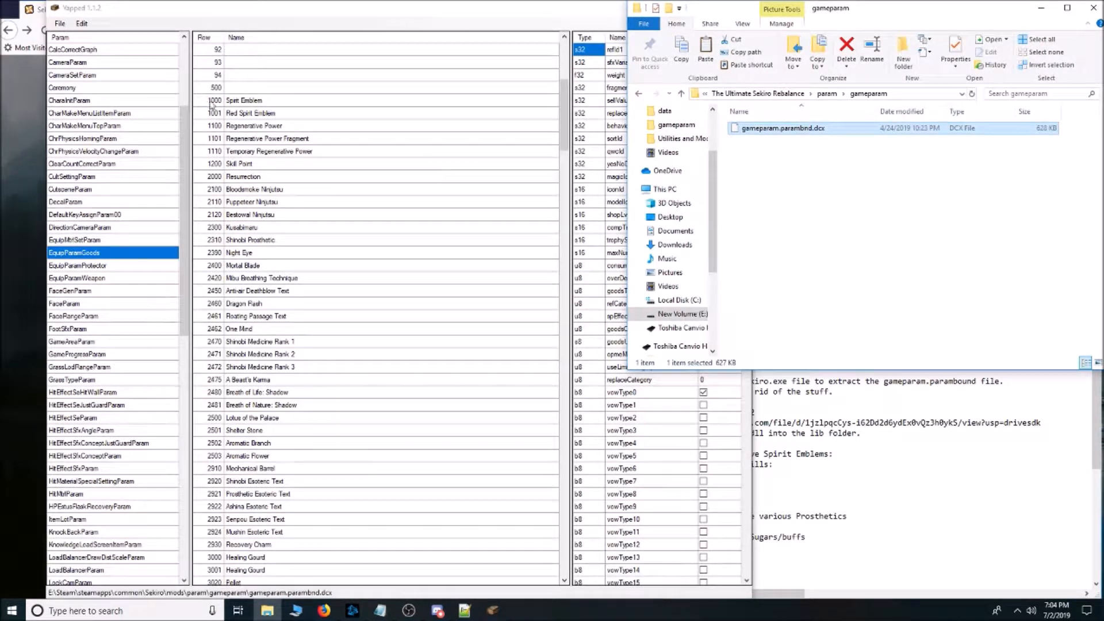
click(82, 24)
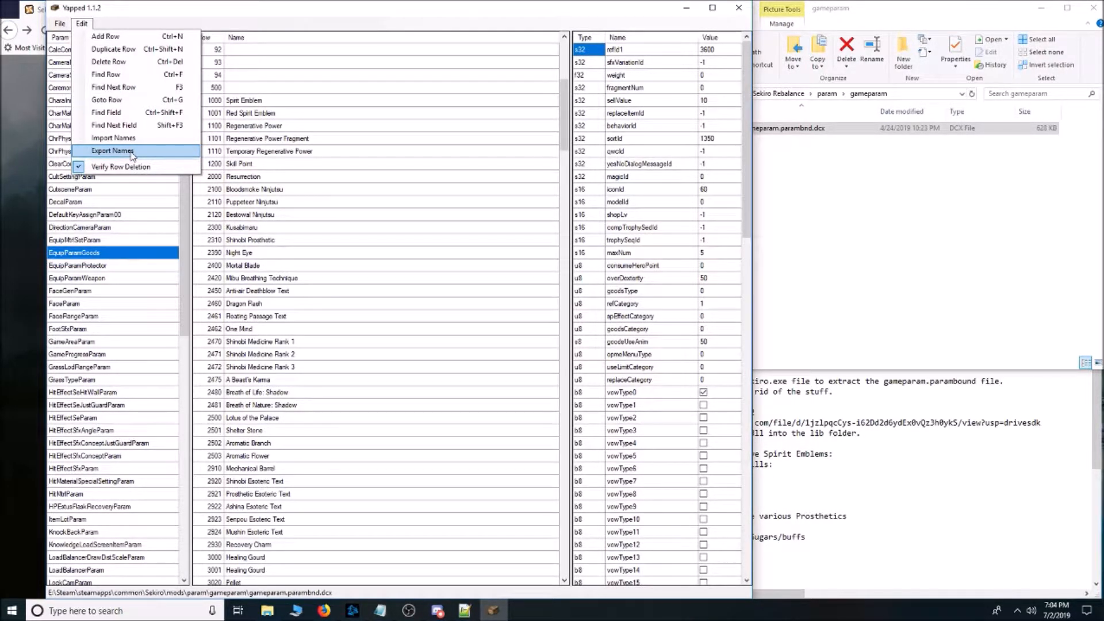
click(900, 276)
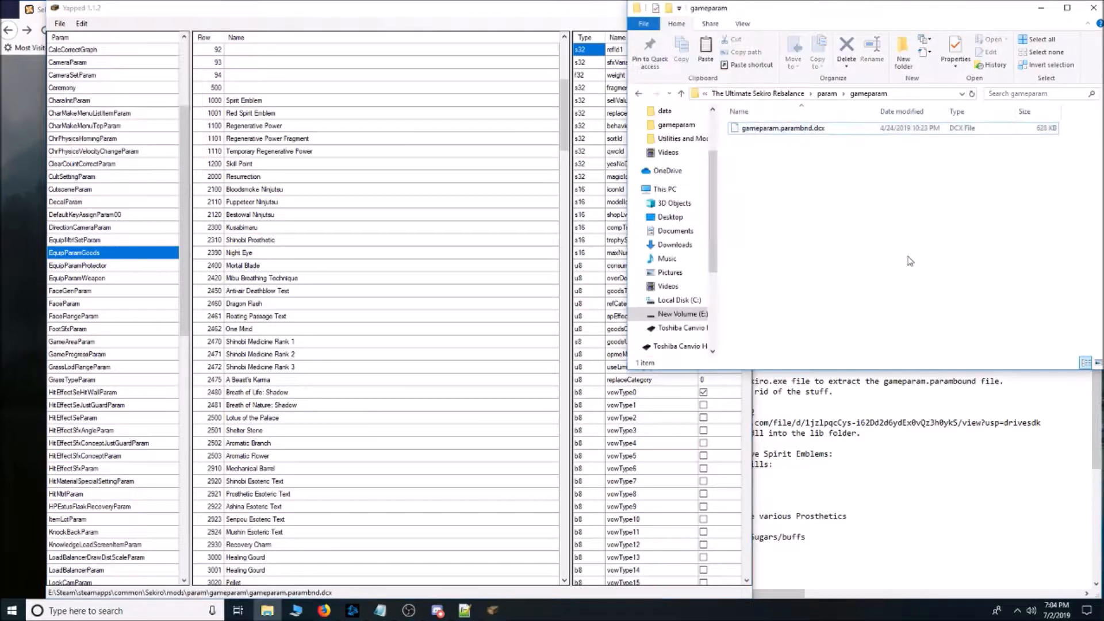
click(1094, 8)
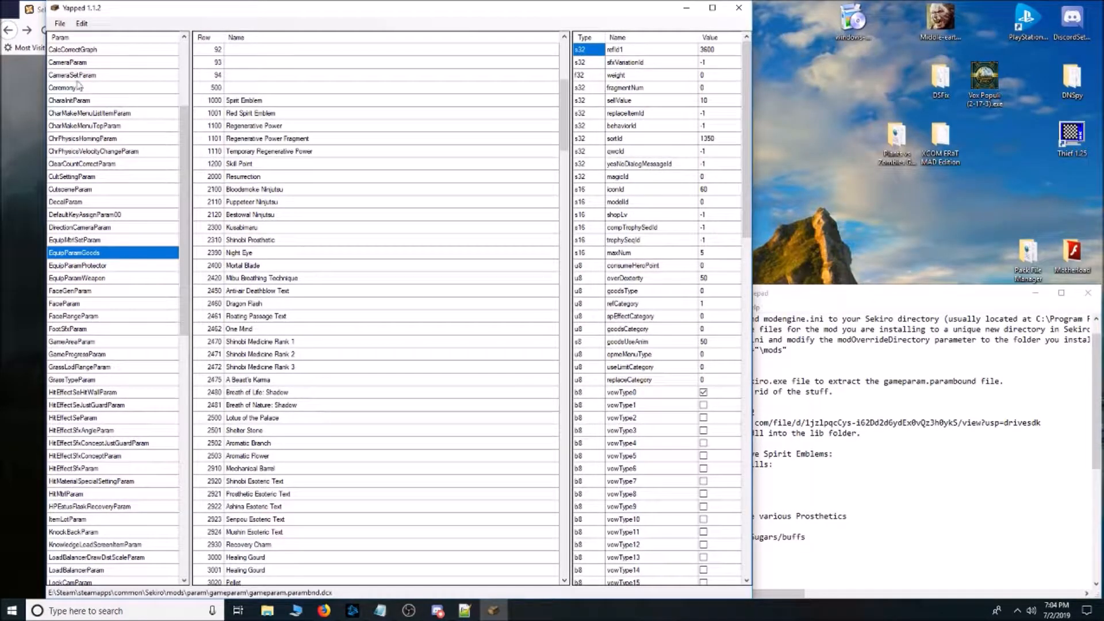
Open gameparam.parambnd.dcx from the mods/param/gameparam folder of the Sekiro game folder in Yapped.
click(60, 23)
click(89, 40)
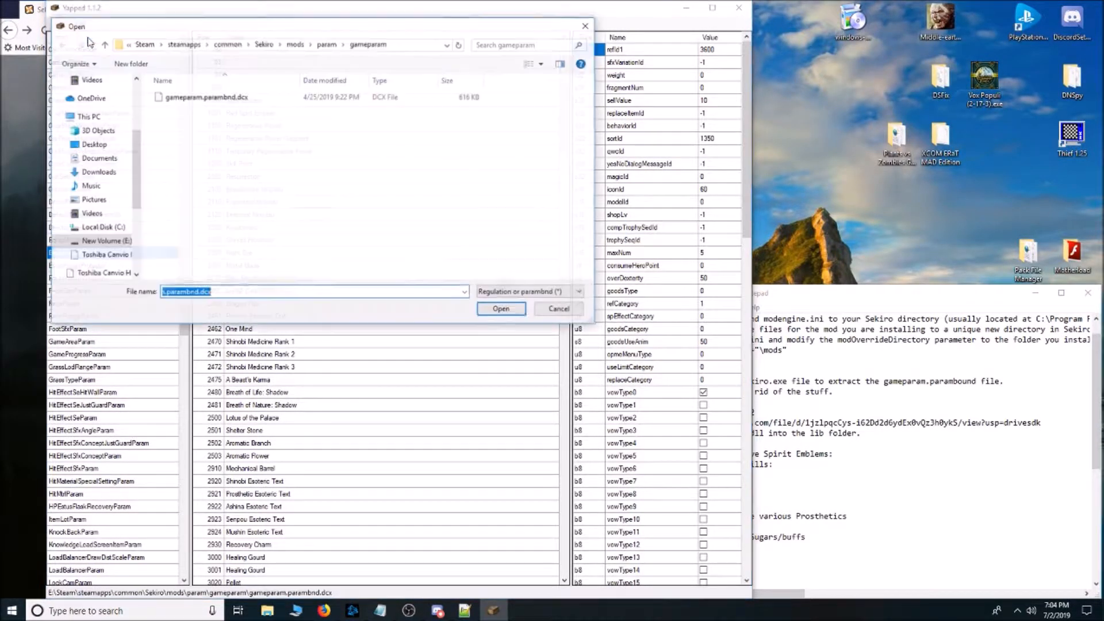
click(295, 44)
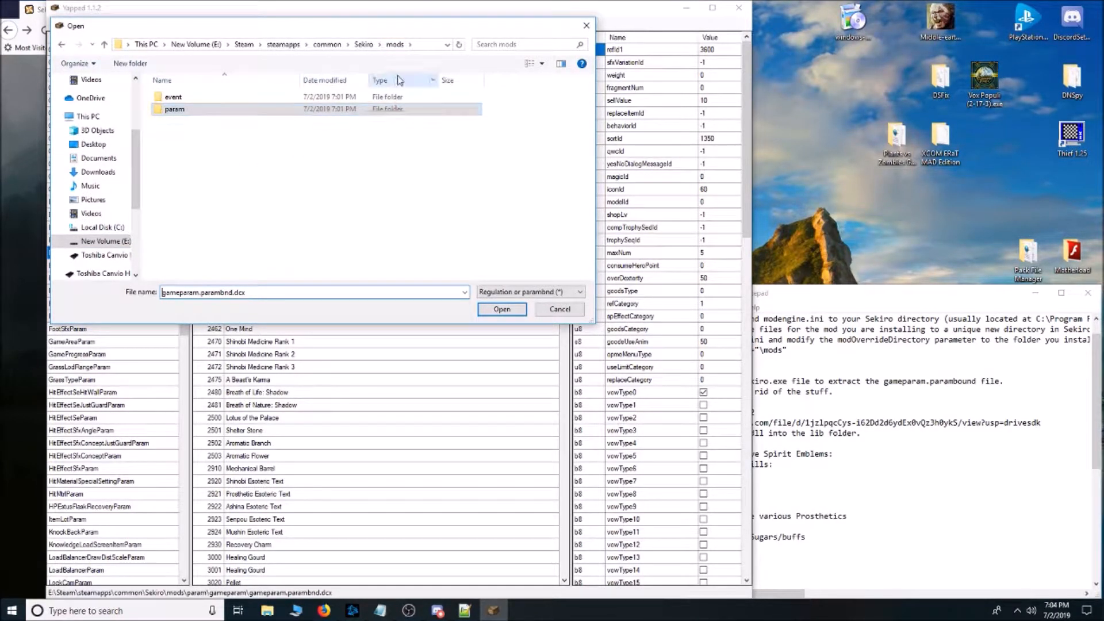
click(185, 113)
double_click(189, 111)
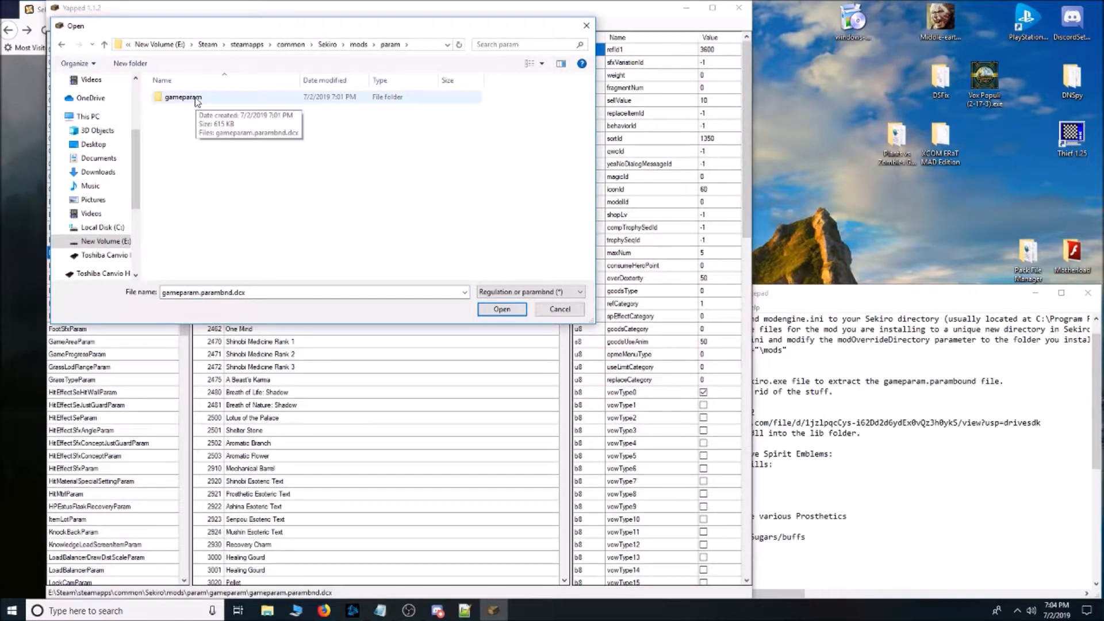
double_click(196, 102)
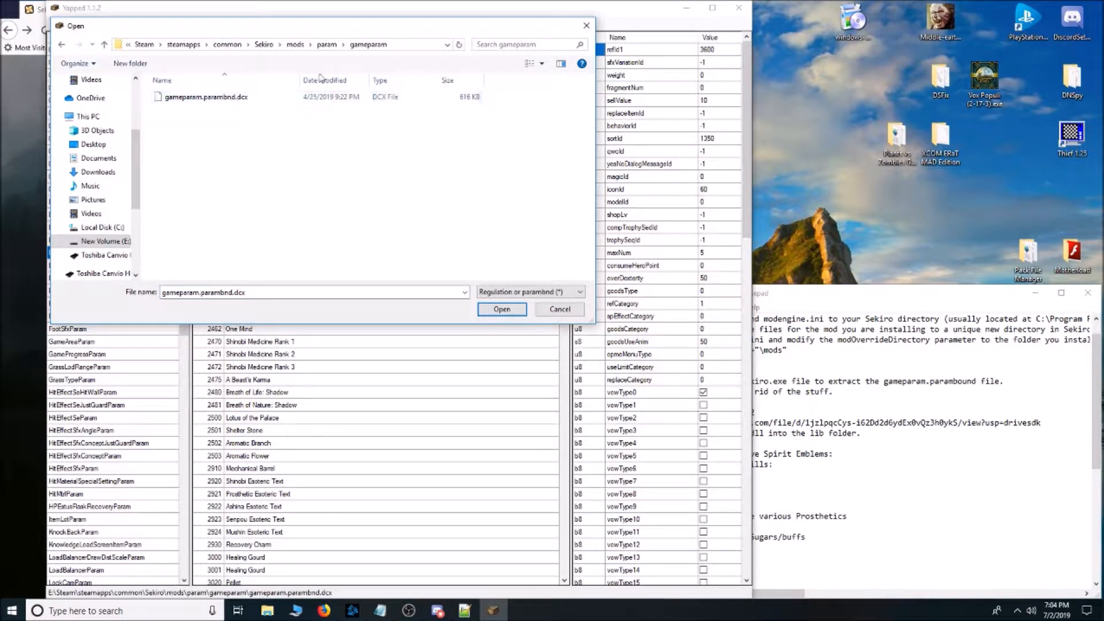
click(216, 101)
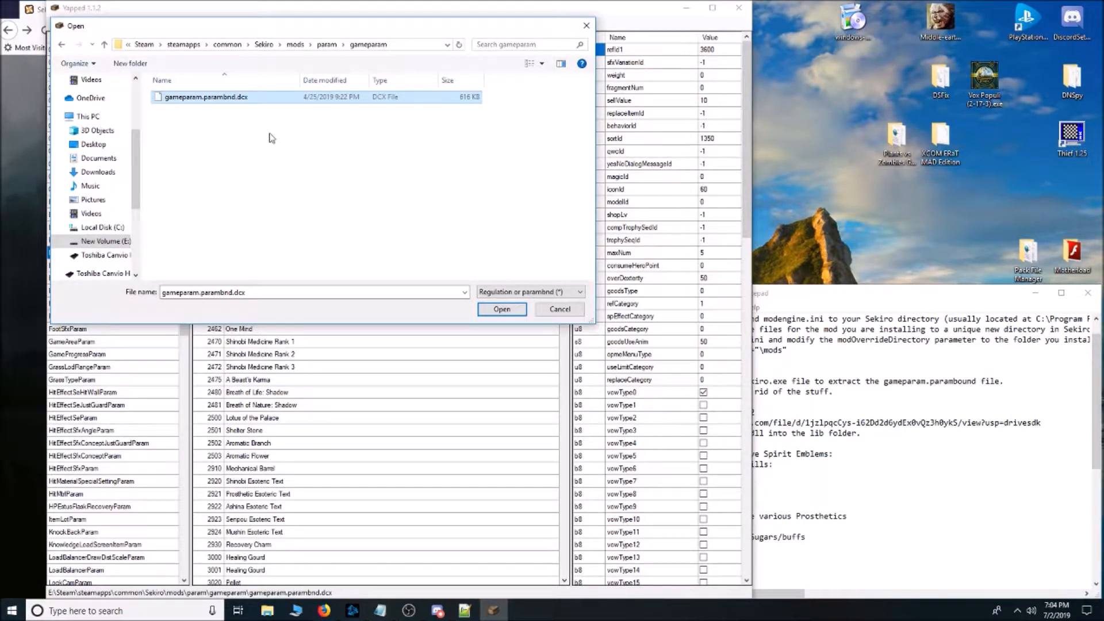
click(501, 311)
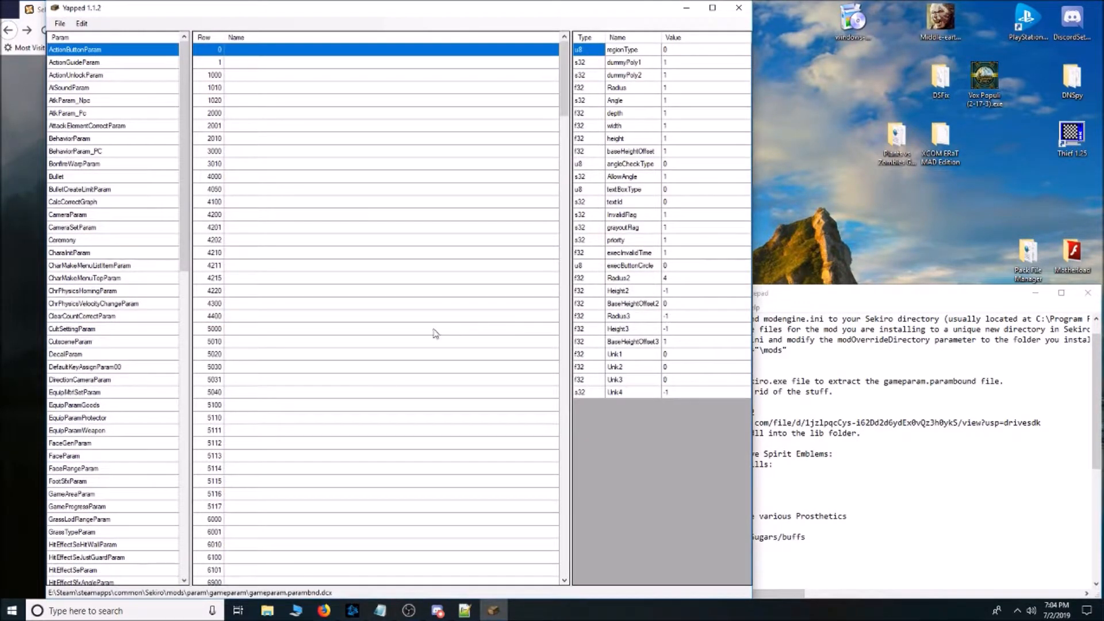
Select EquipParamGoods in the reopened parameter file, import the row names and look through the named items.
click(109, 405)
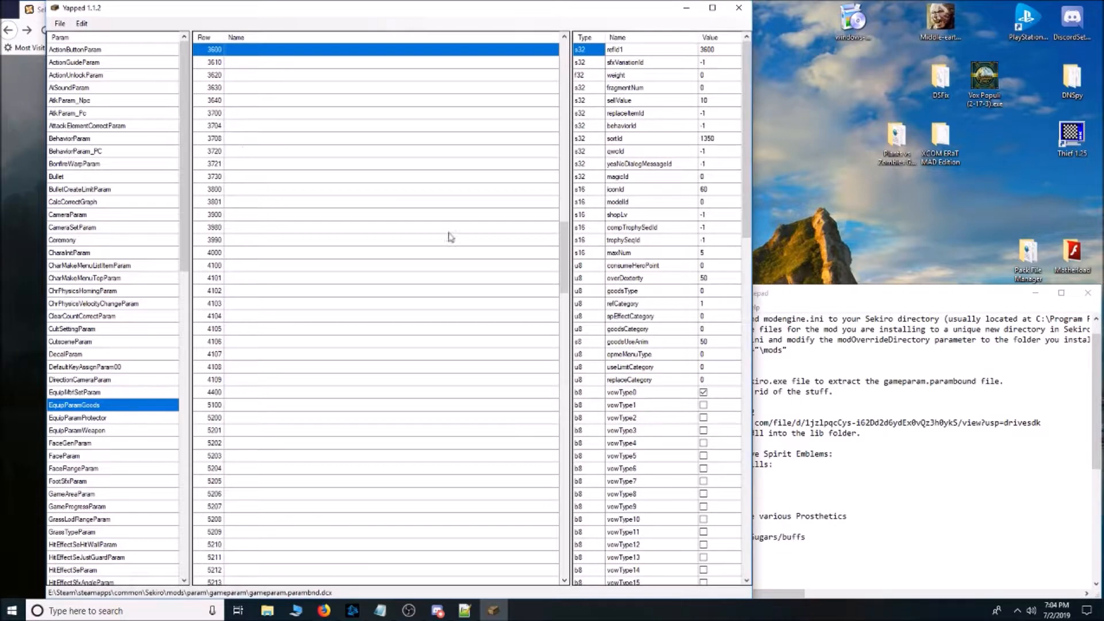
scroll(464, 276, up, 20)
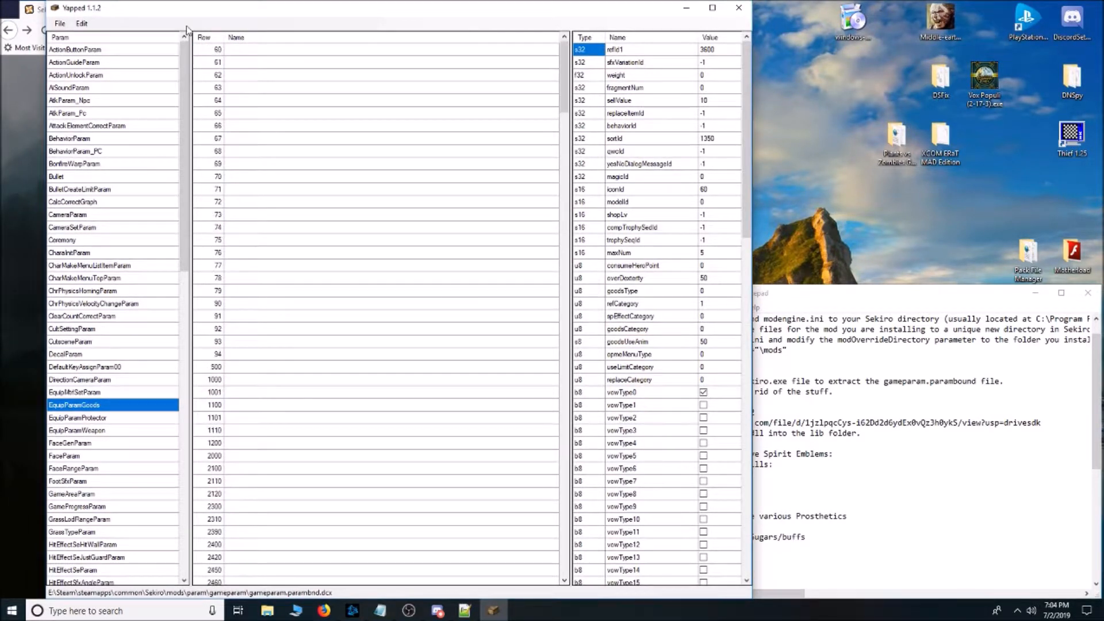
click(81, 23)
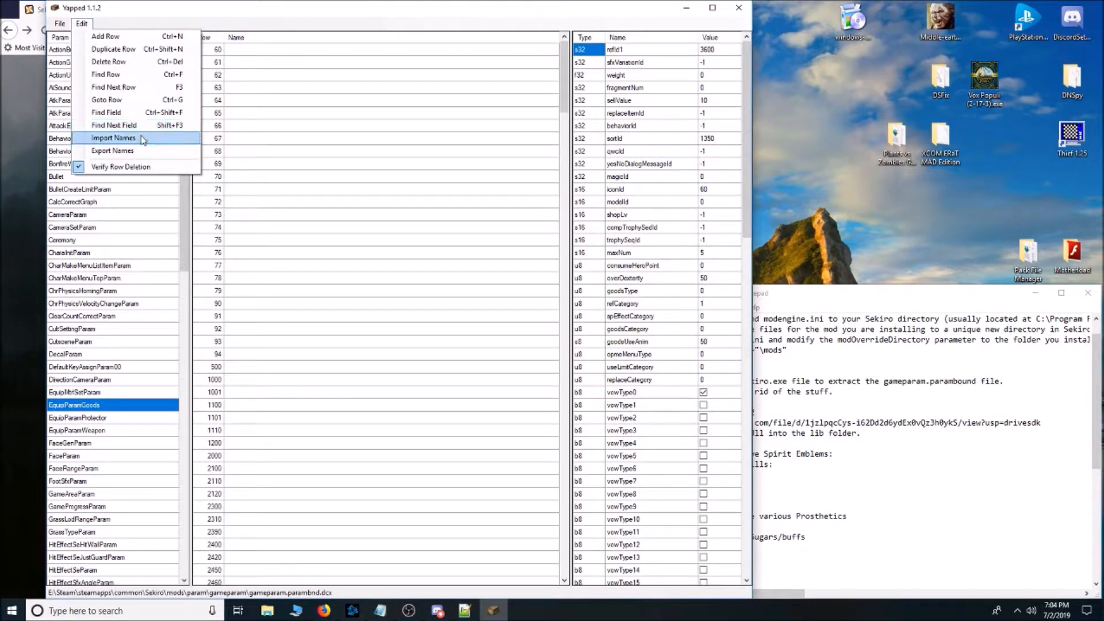
click(113, 138)
click(582, 347)
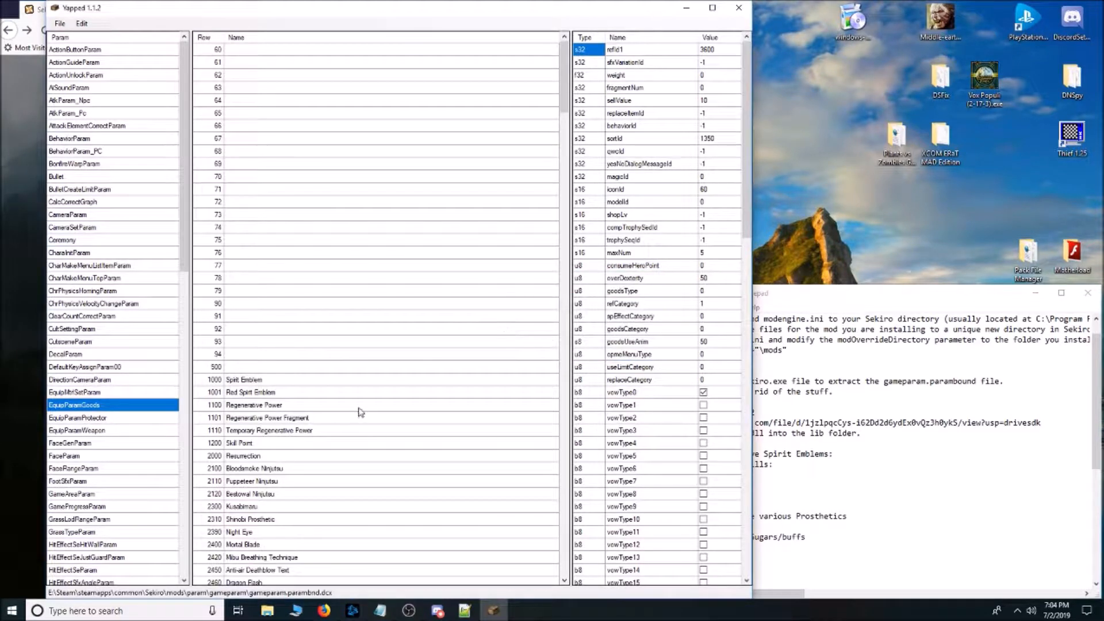
scroll(358, 414, down, 20)
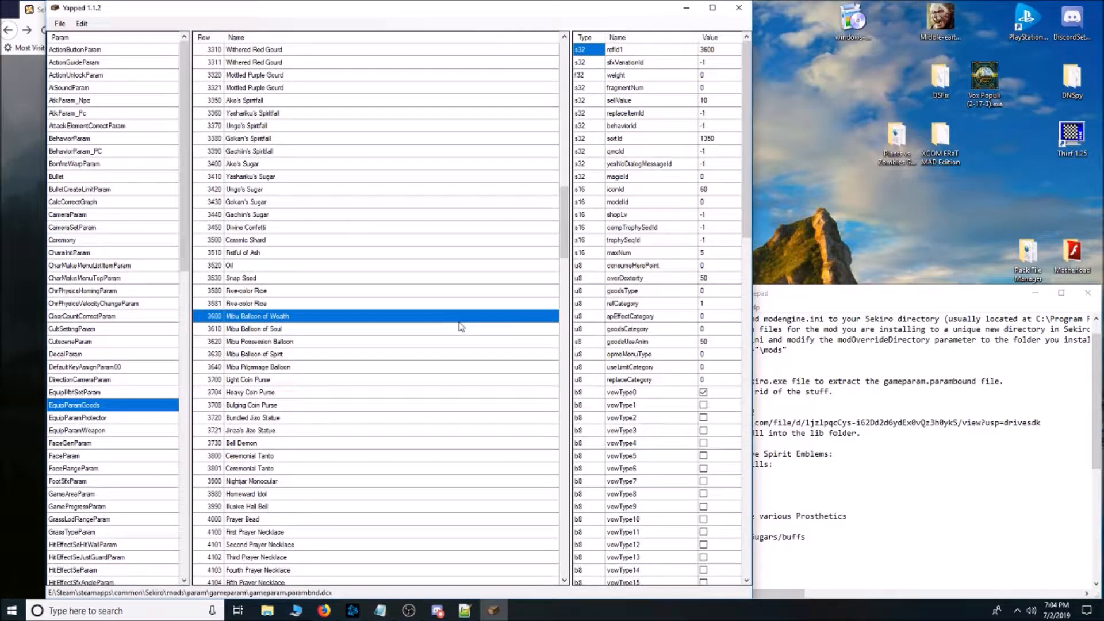
scroll(566, 257, down, 5)
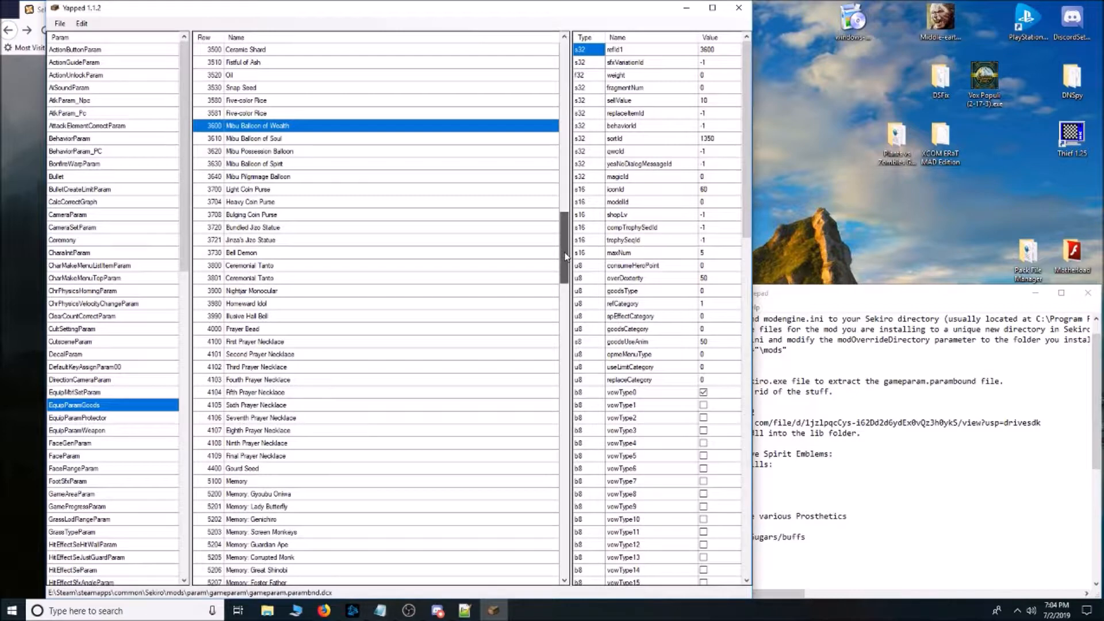
scroll(458, 292, up, 3)
scroll(458, 293, up, 2)
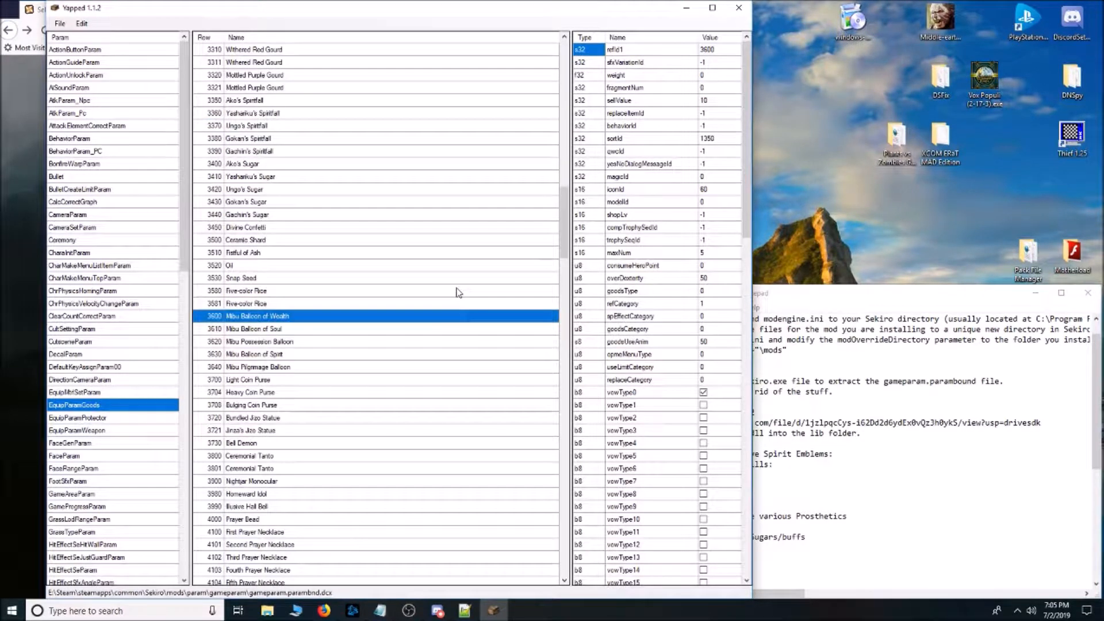
Move the How to Mod Sekiro.txt Notepad window up and stretch it to full screen height beside Yapped.
drag(882, 298, 880, 11)
drag(949, 313, 976, 598)
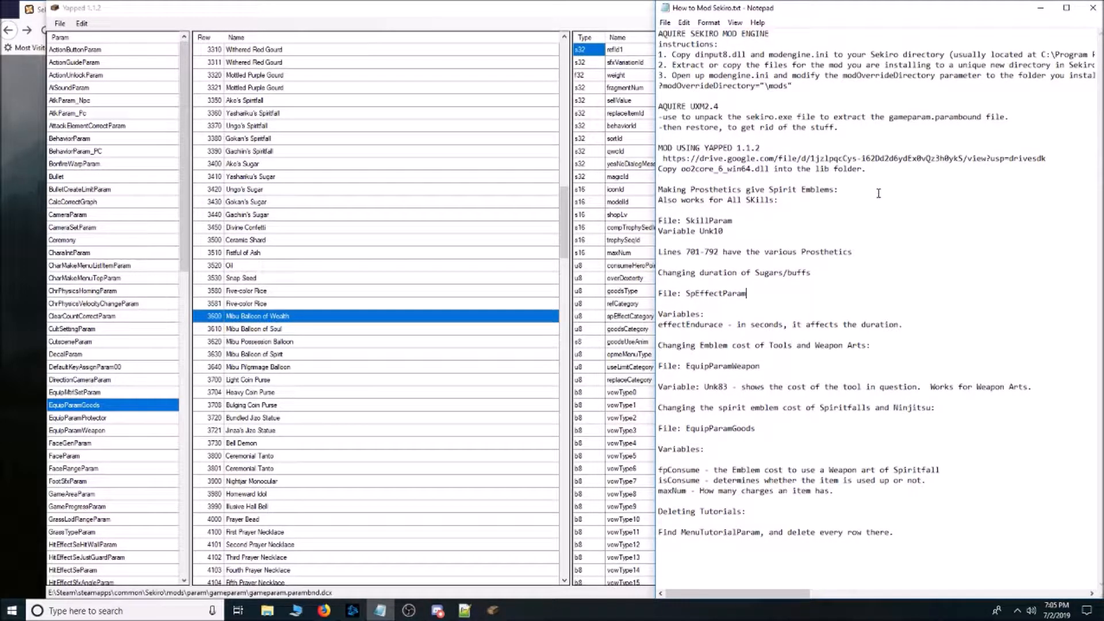
drag(876, 18, 879, 18)
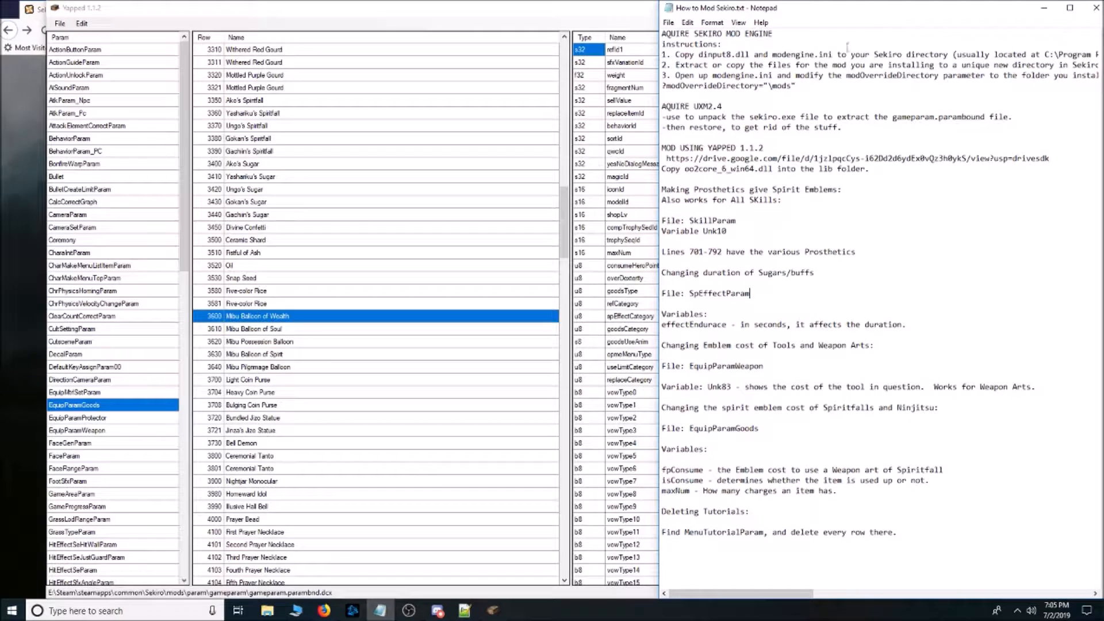
Open SkillParam and look through its skill rows down to the unnamed prosthetic rows 701 to 792.
click(147, 484)
scroll(147, 486, down, 15)
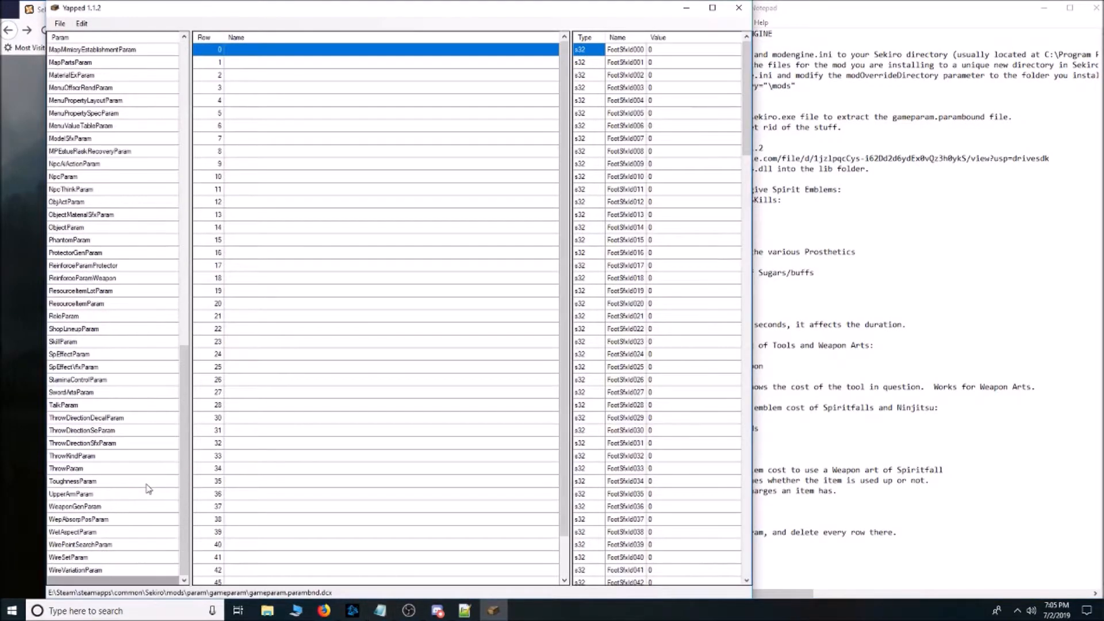
click(73, 342)
click(319, 315)
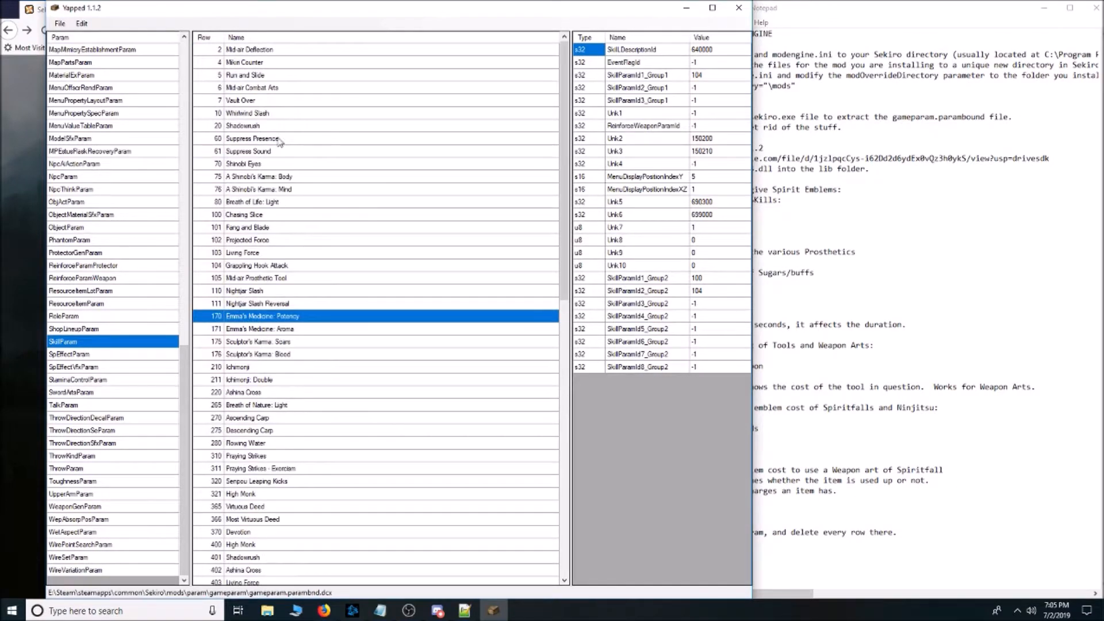
scroll(299, 387, down, 7)
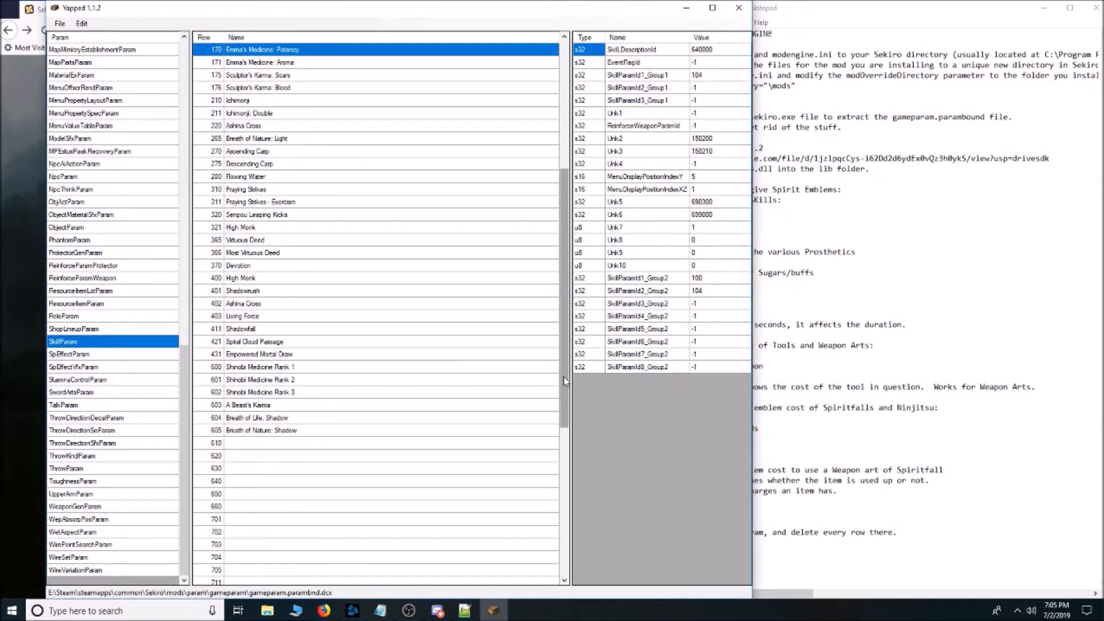
drag(567, 382, 553, 205)
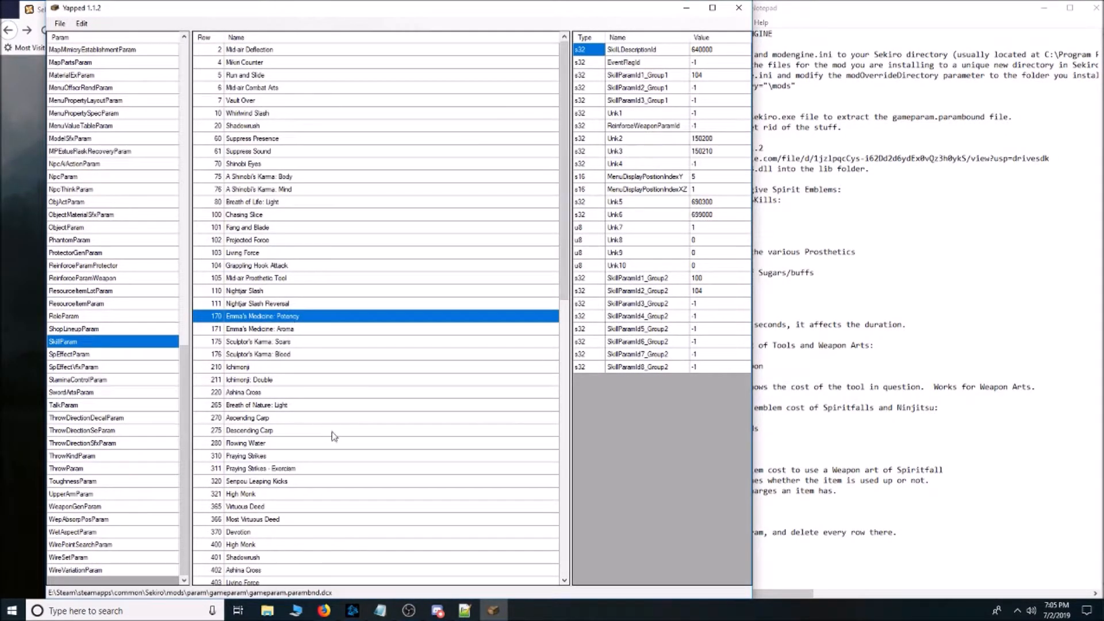
scroll(336, 447, down, 7)
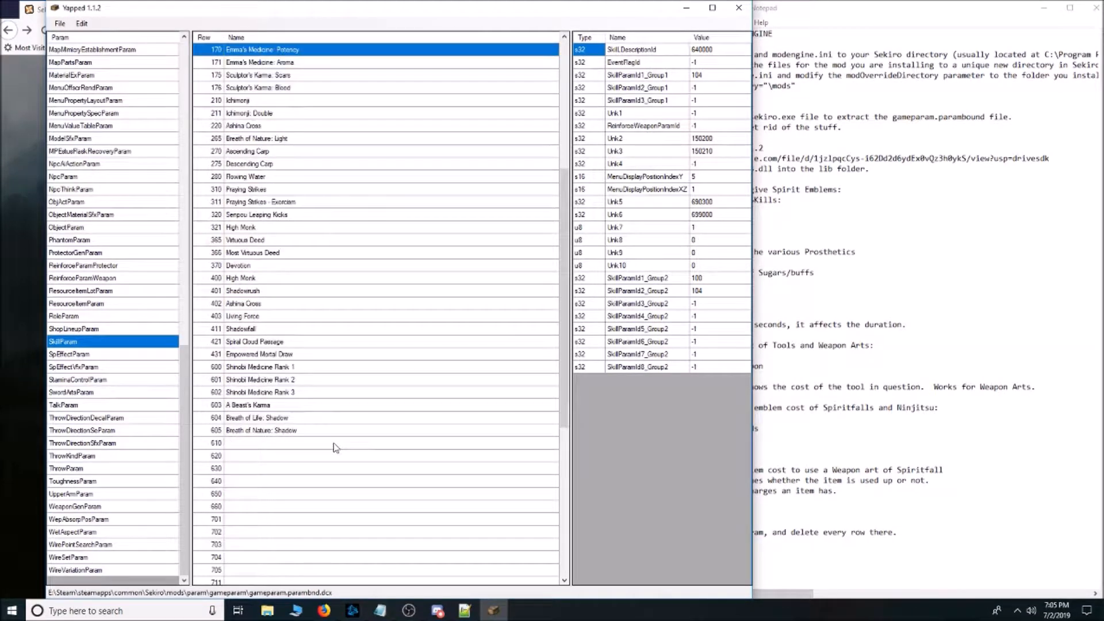
drag(566, 344, 577, 500)
Select row 711 in SkillParam and check its Unk10 value against the Notepad modding notes.
drag(344, 571, 325, 263)
click(837, 15)
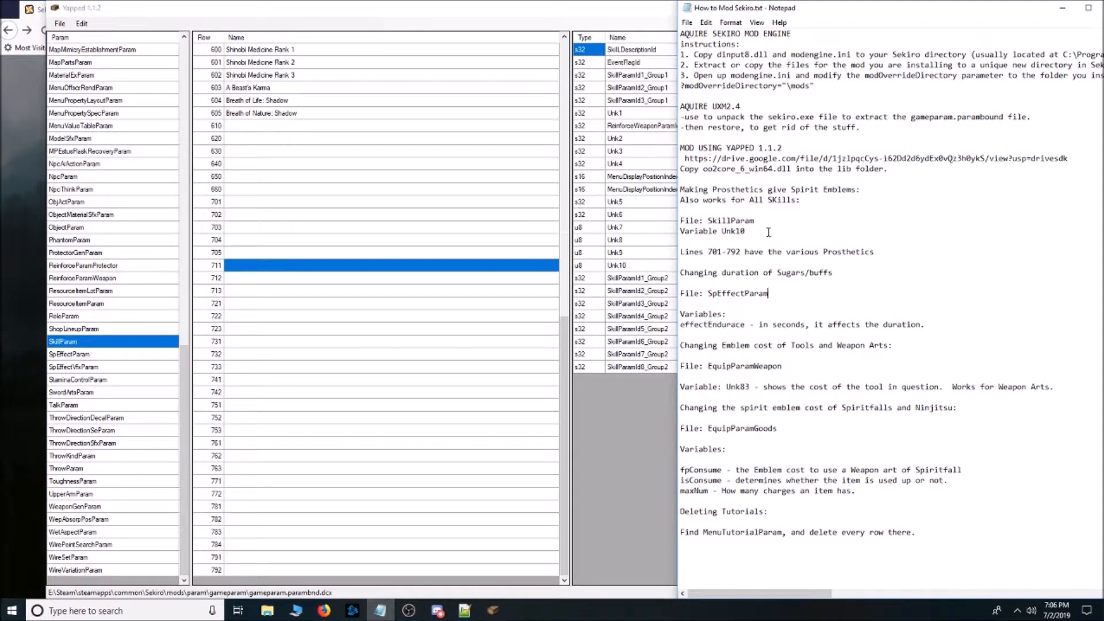
click(655, 266)
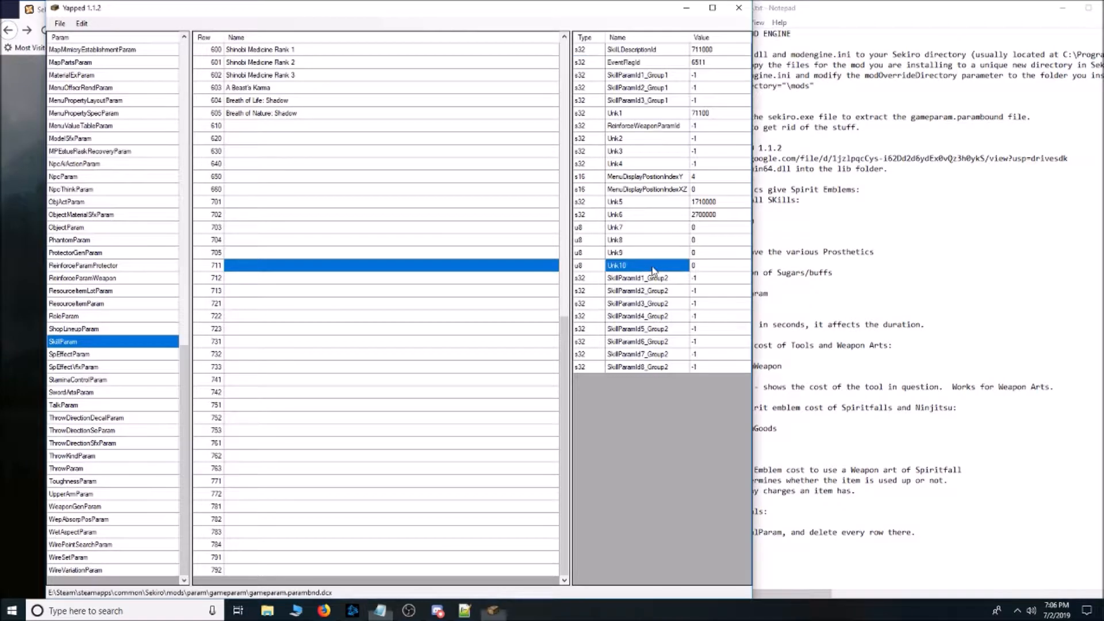
click(714, 267)
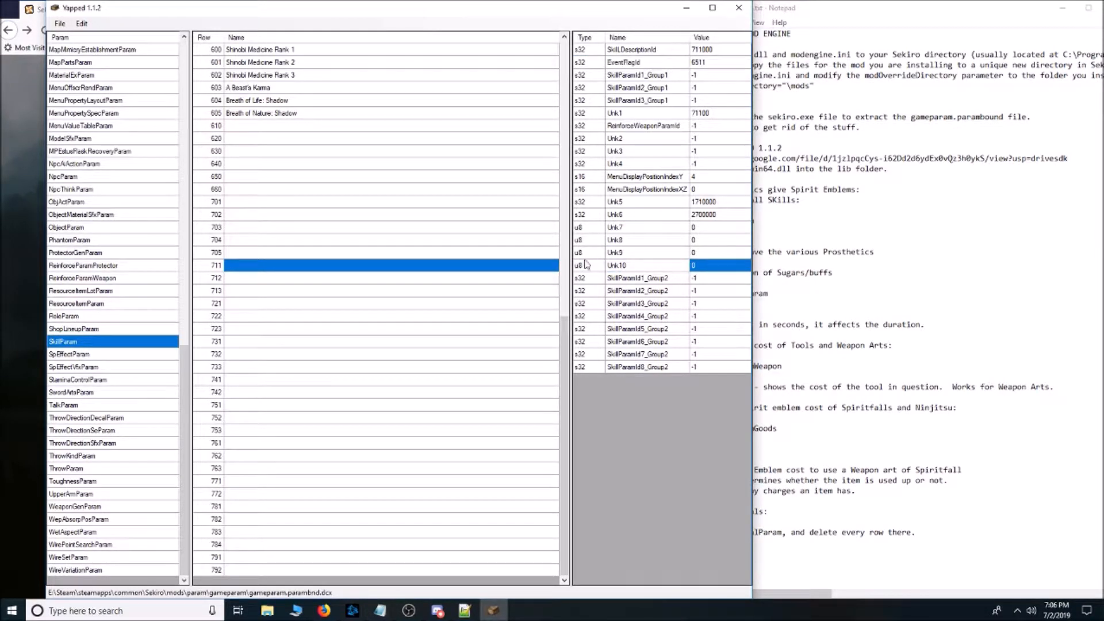
Examine the Unk10 values of Virtuous Deed, Sculptor's Karma: Scars and Sculptor's Karma: Blood.
drag(377, 545, 376, 291)
scroll(340, 426, up, 7)
click(308, 253)
click(308, 193)
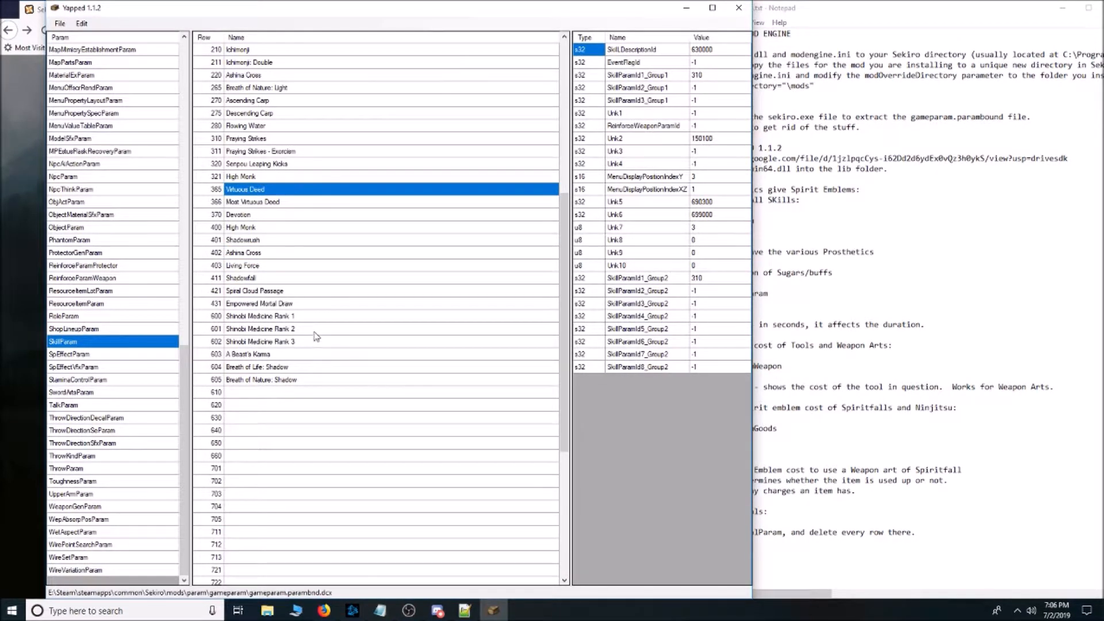
scroll(315, 348, up, 7)
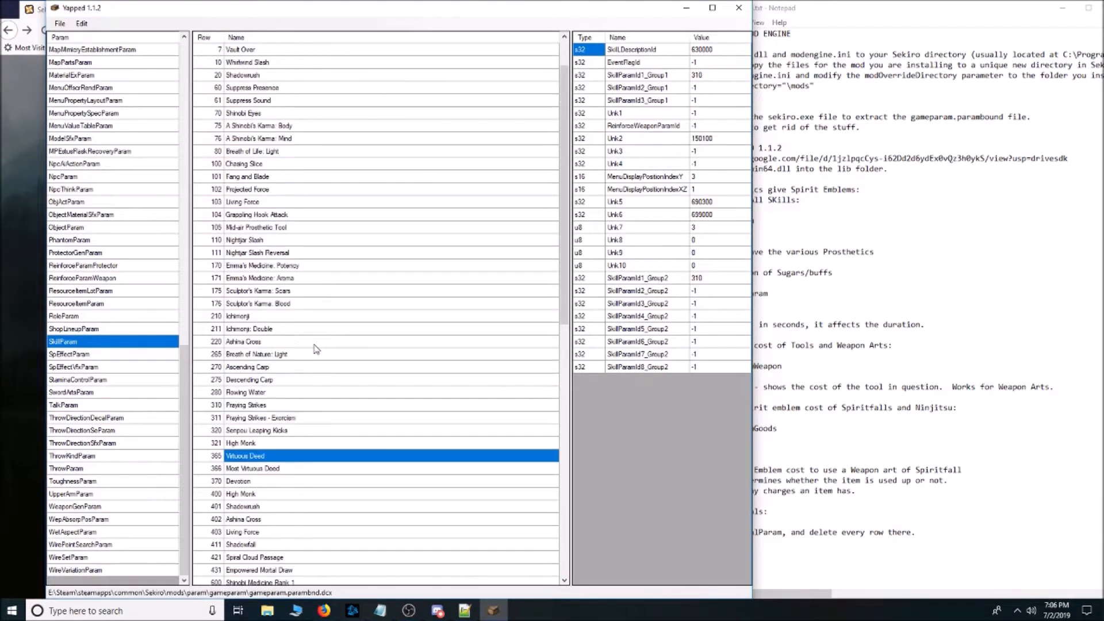
click(254, 293)
click(697, 267)
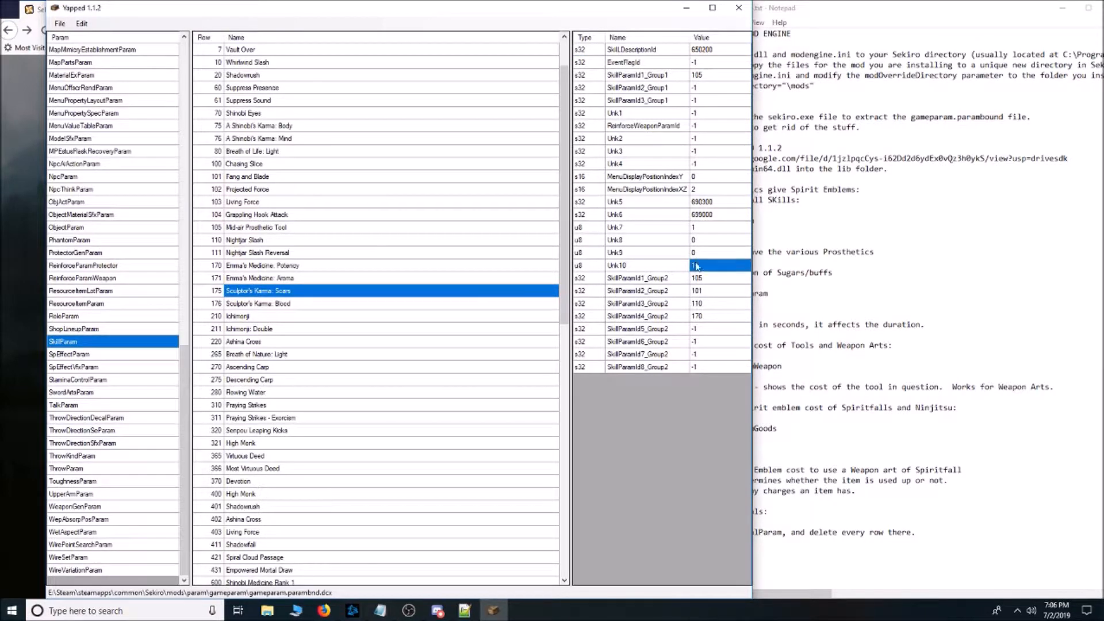
click(261, 308)
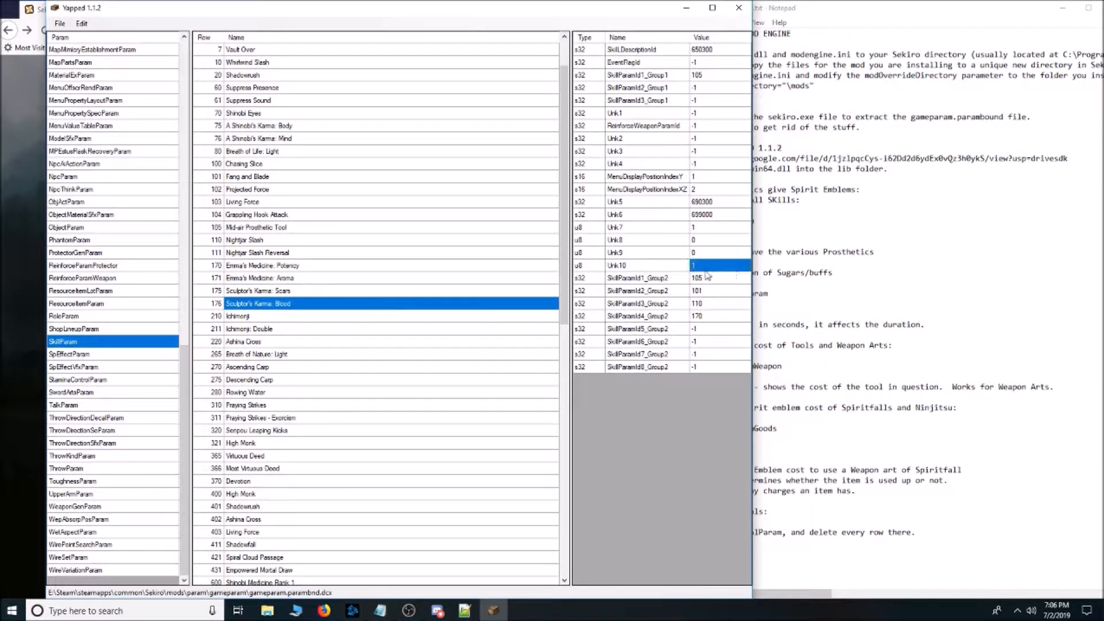
Compare the Unk10 values of the first skill rows, including both A Shinobi's Karma rows, Mikiri Counter and Suppress Presence.
scroll(309, 242, up, 1)
scroll(353, 239, up, 1)
click(298, 178)
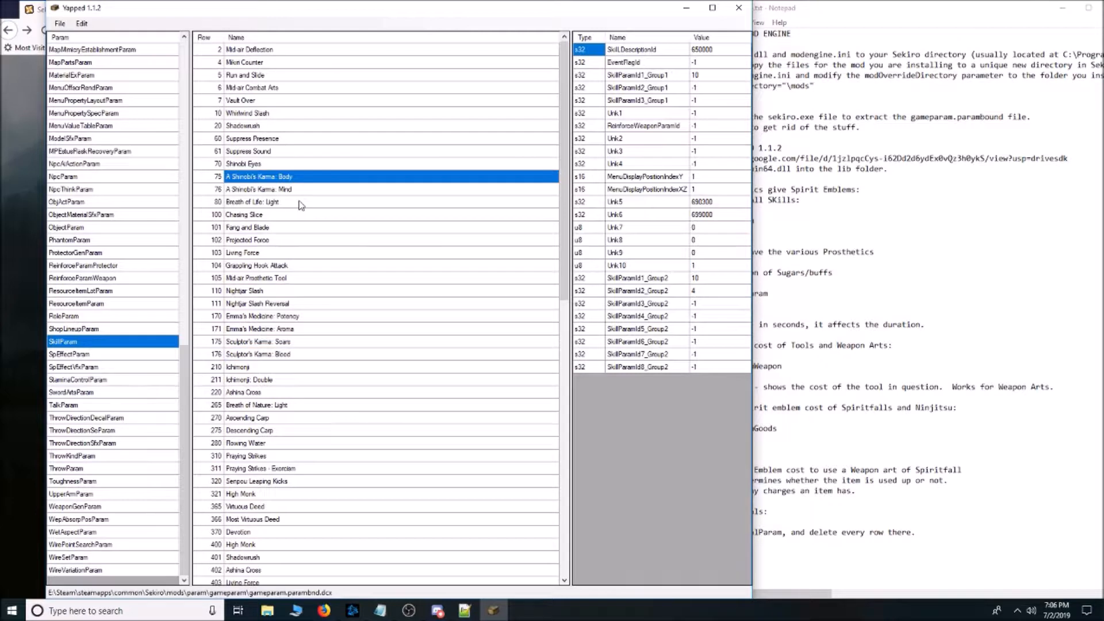
click(299, 203)
click(285, 190)
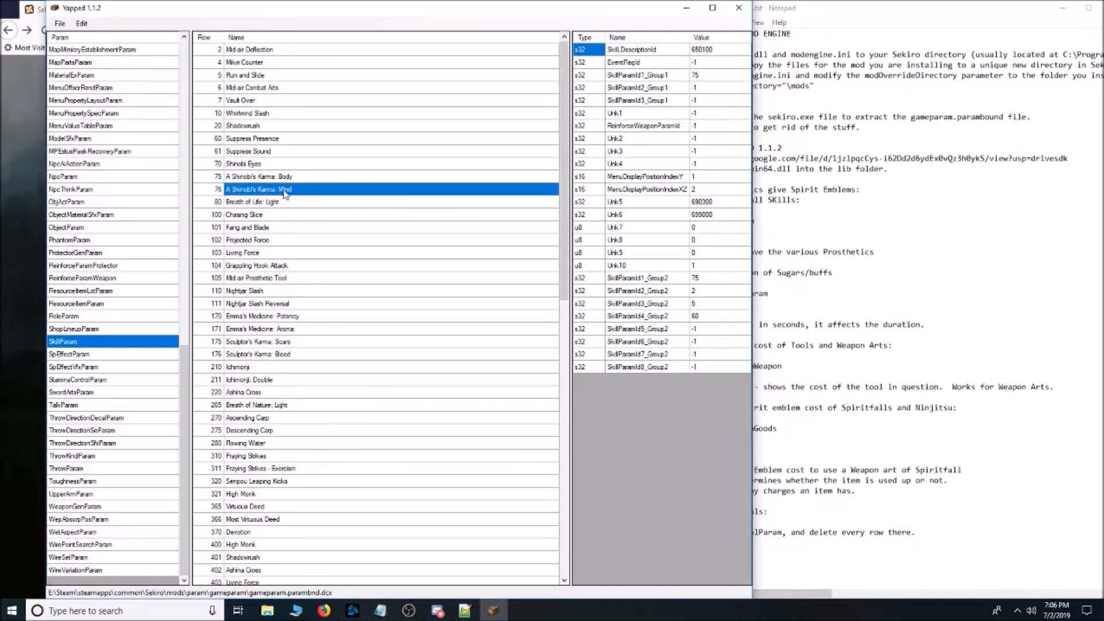
click(283, 177)
click(284, 151)
click(281, 101)
click(285, 63)
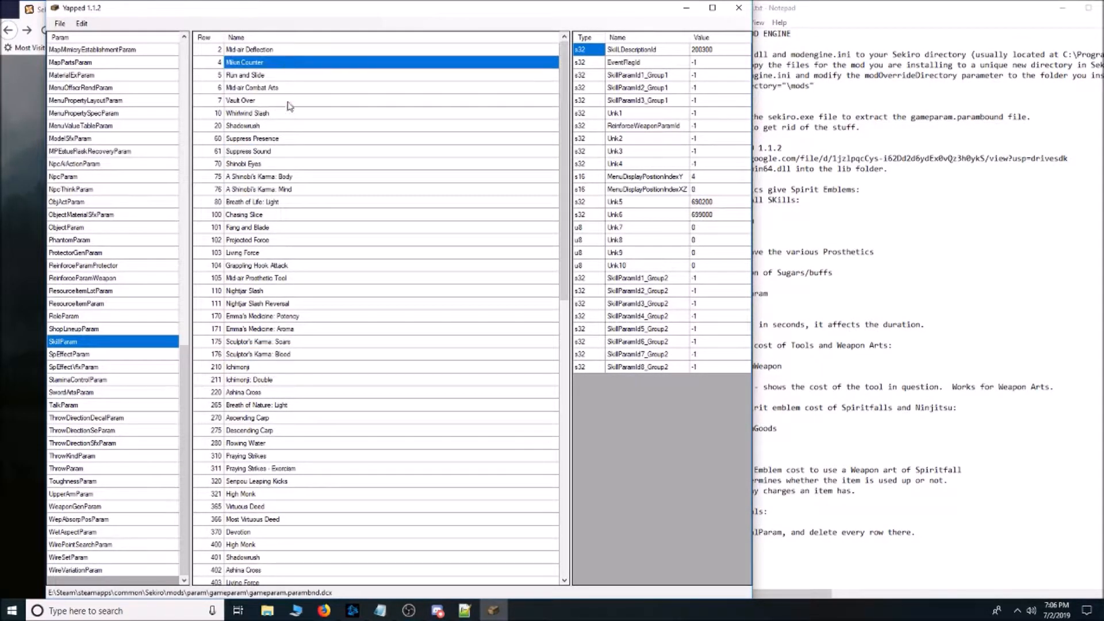
click(291, 139)
click(644, 265)
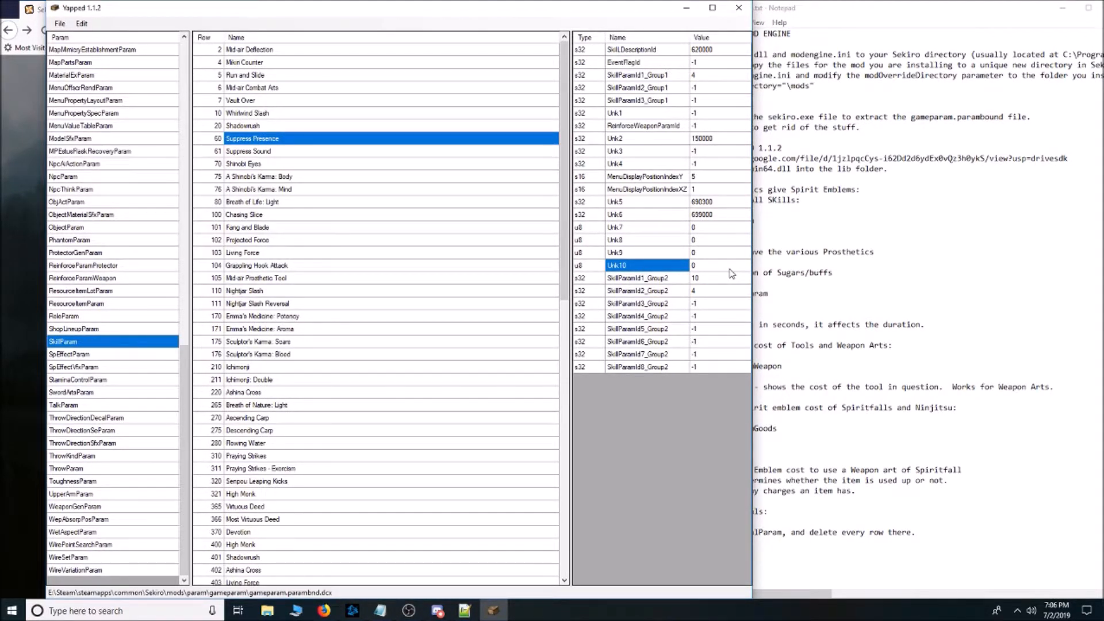
Check the values of unnamed row 610, A Shinobi's Karma: Body and the Sculptor's Karma rows.
scroll(470, 454, down, 20)
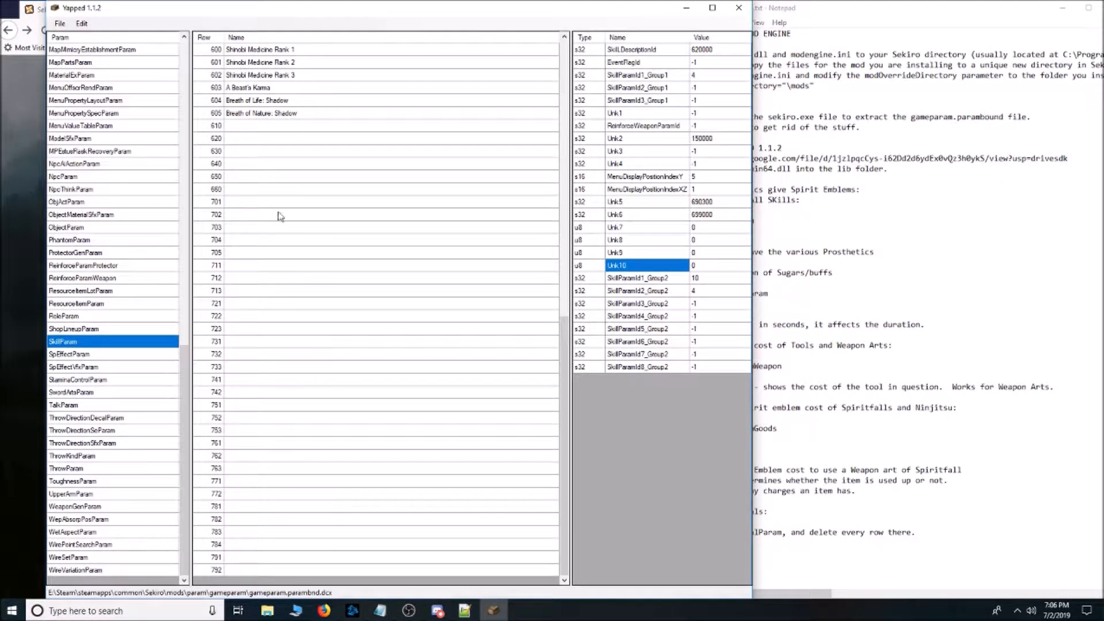
click(325, 126)
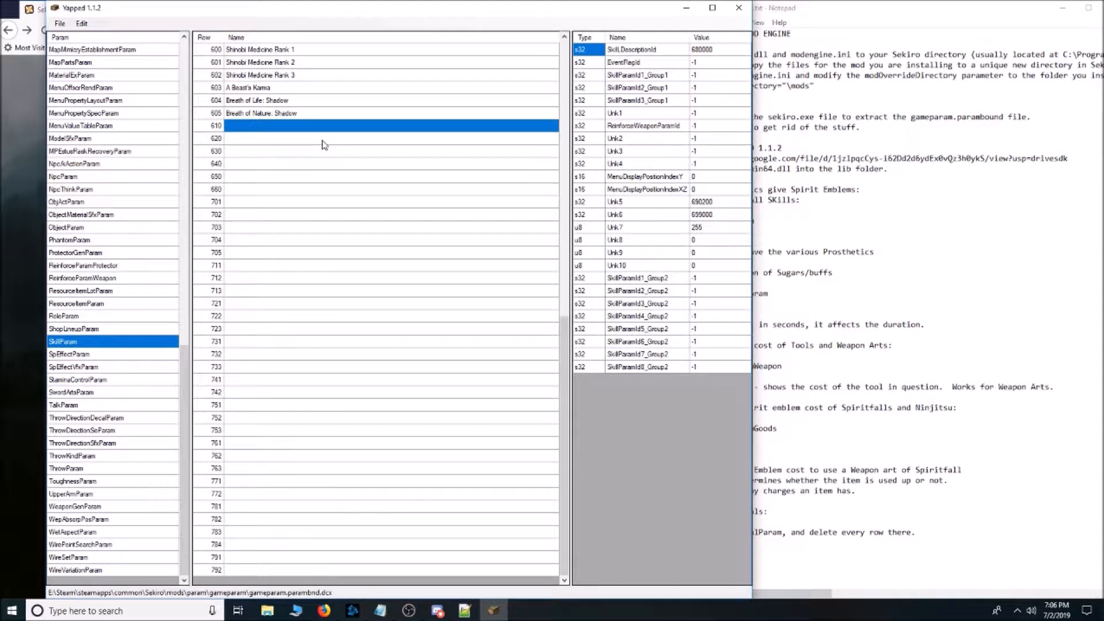
scroll(304, 187, up, 8)
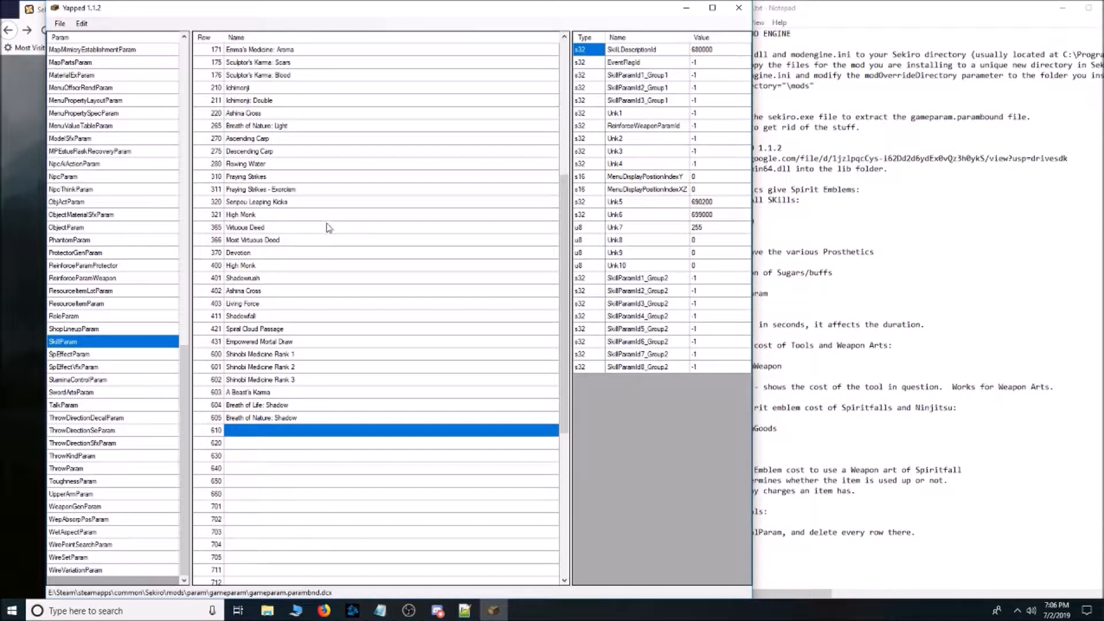
scroll(345, 219, up, 7)
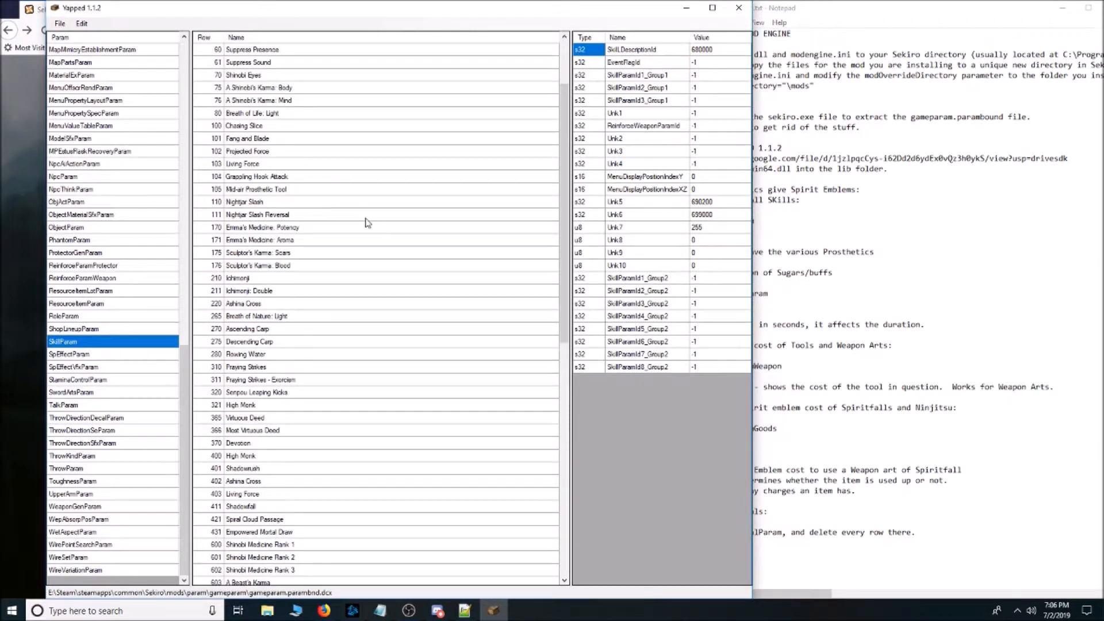
click(295, 165)
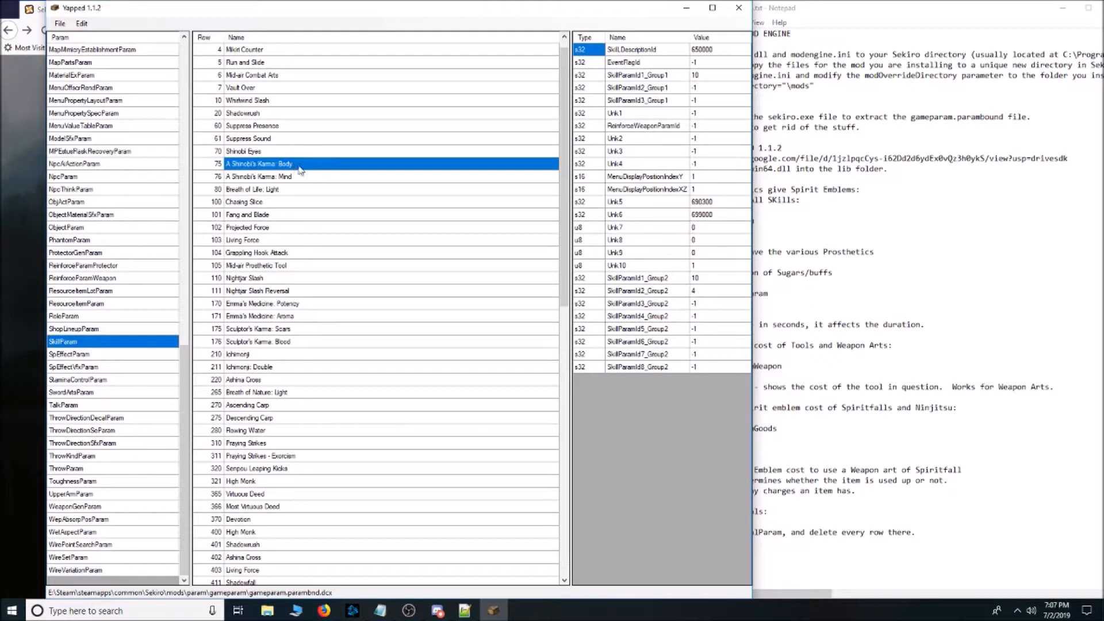
click(280, 339)
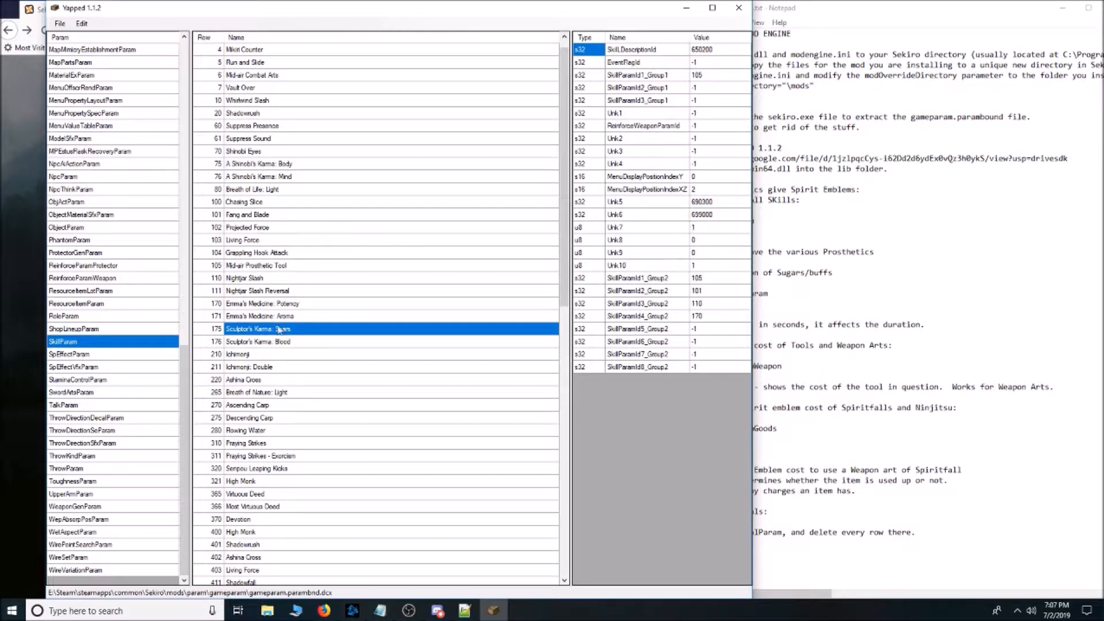
Set Unk10 of A Shinobi's Karma: Body to 3.
click(282, 167)
click(708, 267)
text(3)
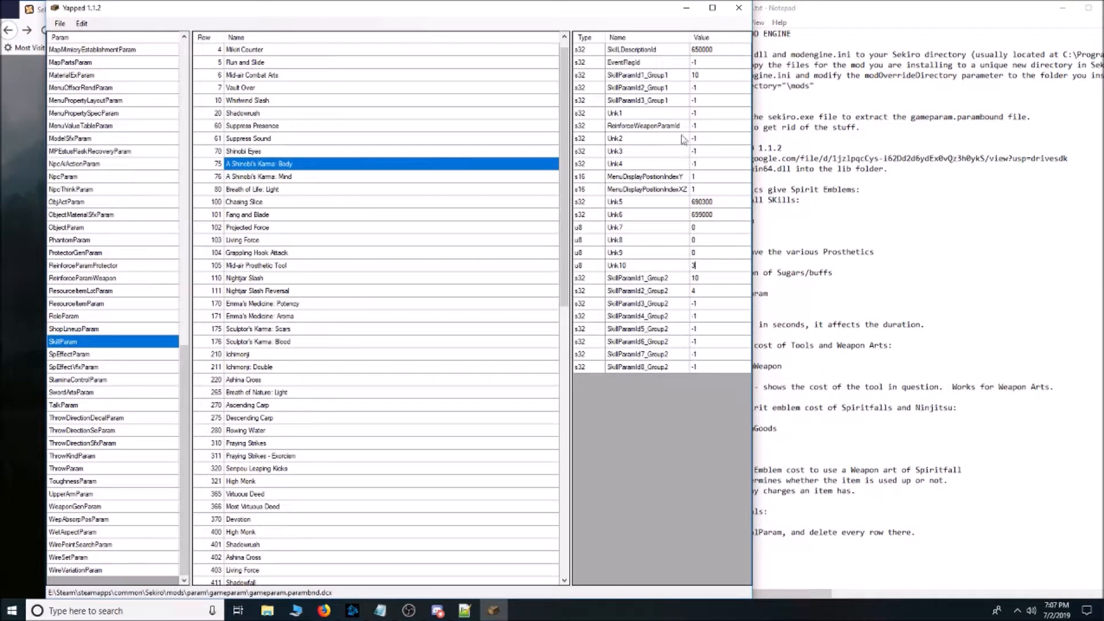
click(645, 256)
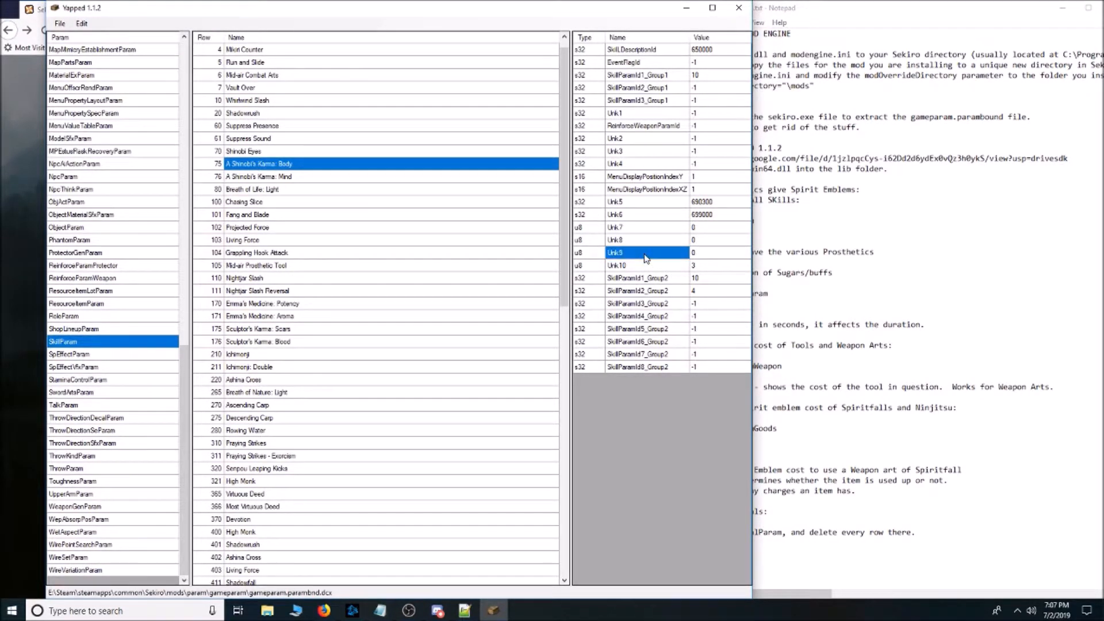
click(58, 24)
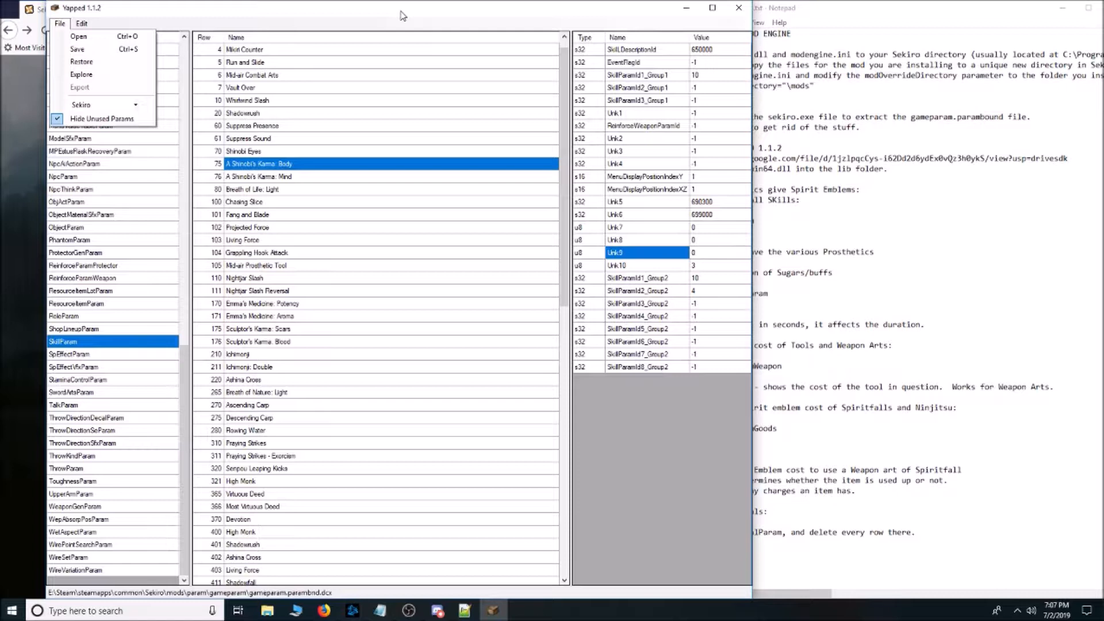
click(387, 155)
click(345, 185)
click(347, 166)
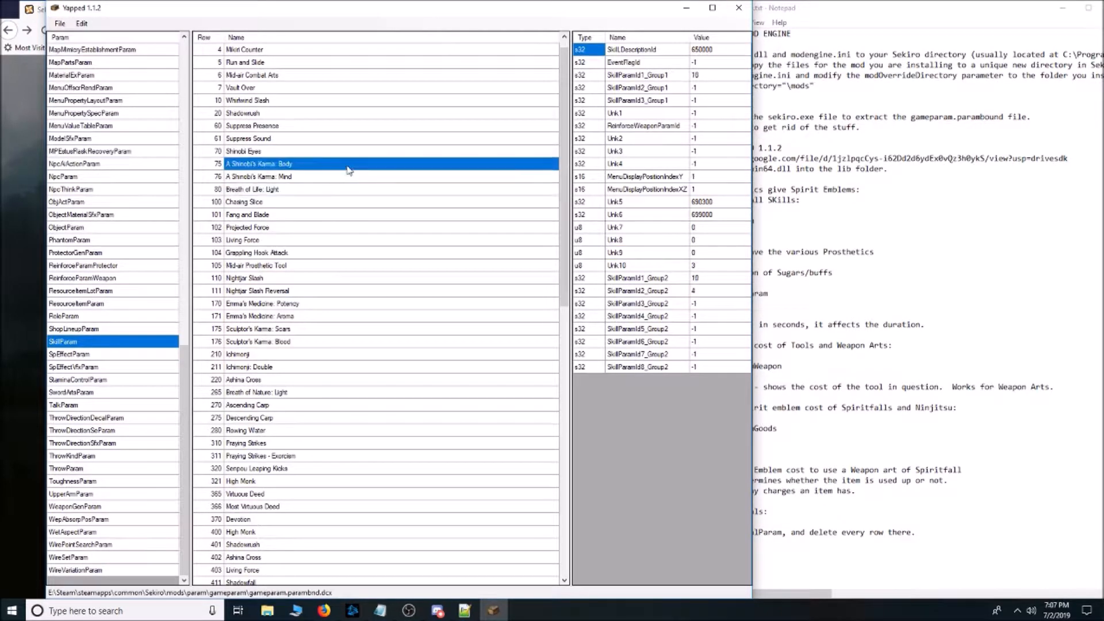
click(347, 178)
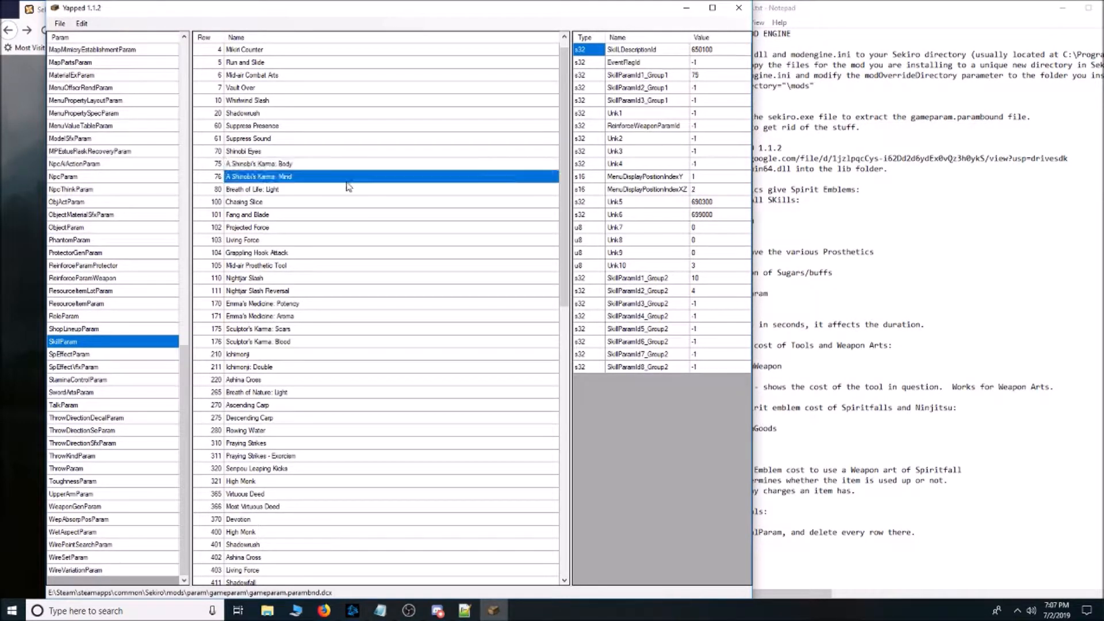
click(249, 165)
click(59, 24)
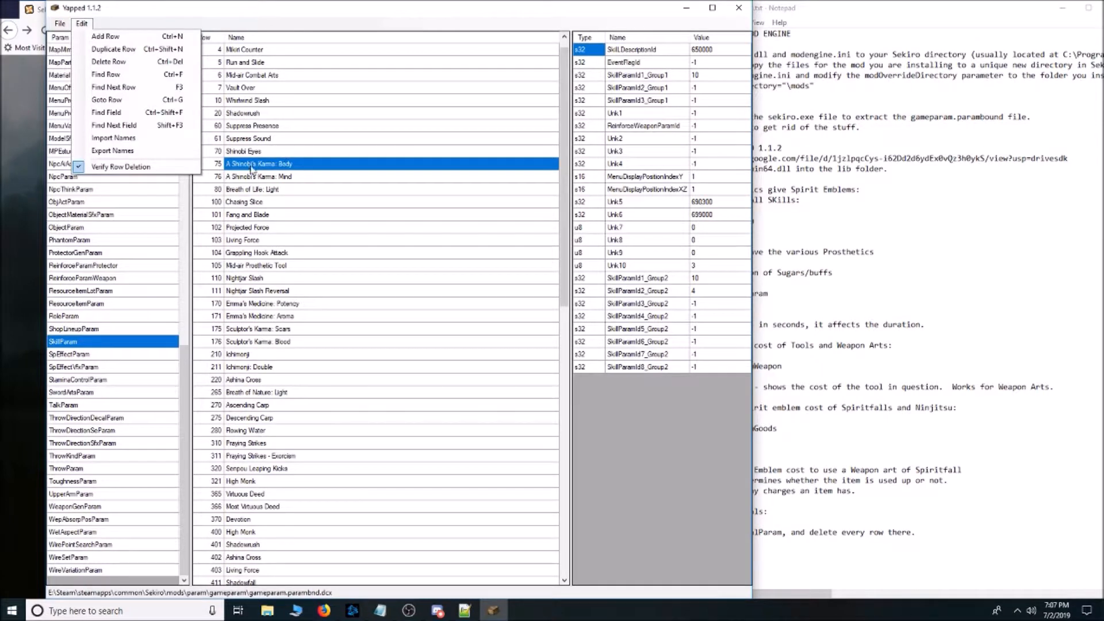
click(268, 176)
Set Unk10 of A Shinobi's Karma: Body to 1 and save the parameter file.
click(282, 163)
click(722, 267)
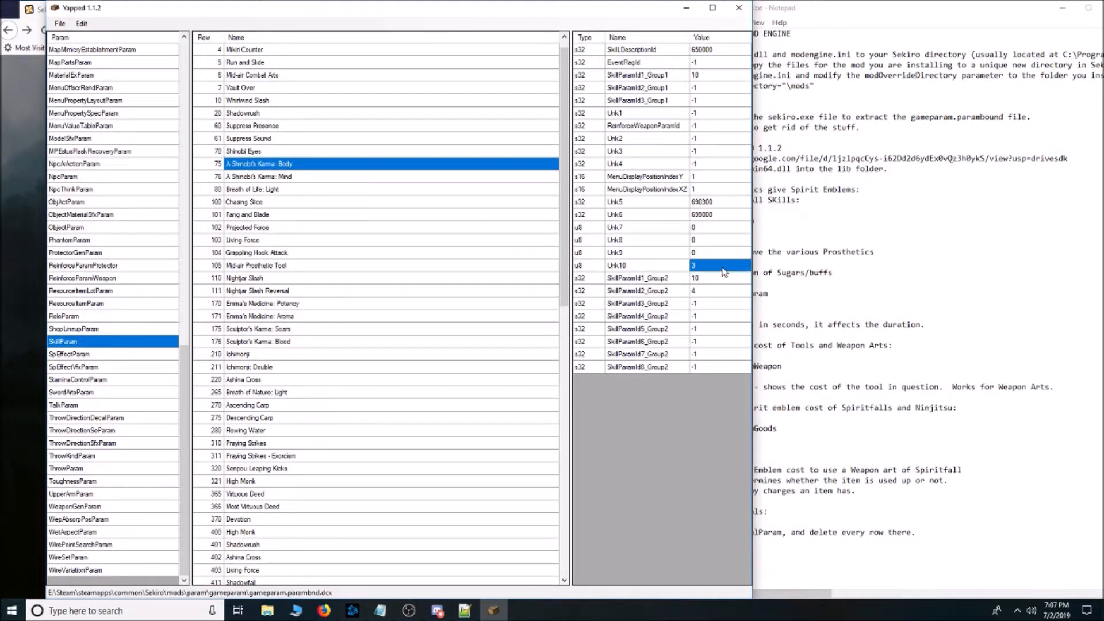
text(1)
click(57, 26)
click(73, 51)
Examine the values of Projected Force, Shinobi Medicine Rank 1 and the Unk10 field of A Beast's Karma.
click(356, 228)
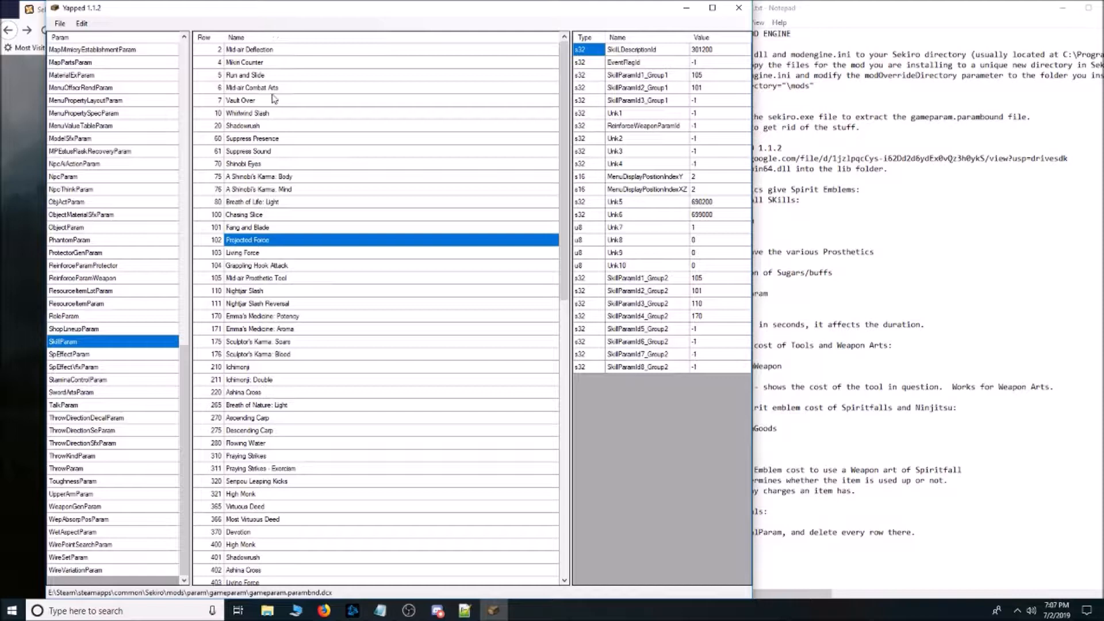
scroll(282, 228, down, 5)
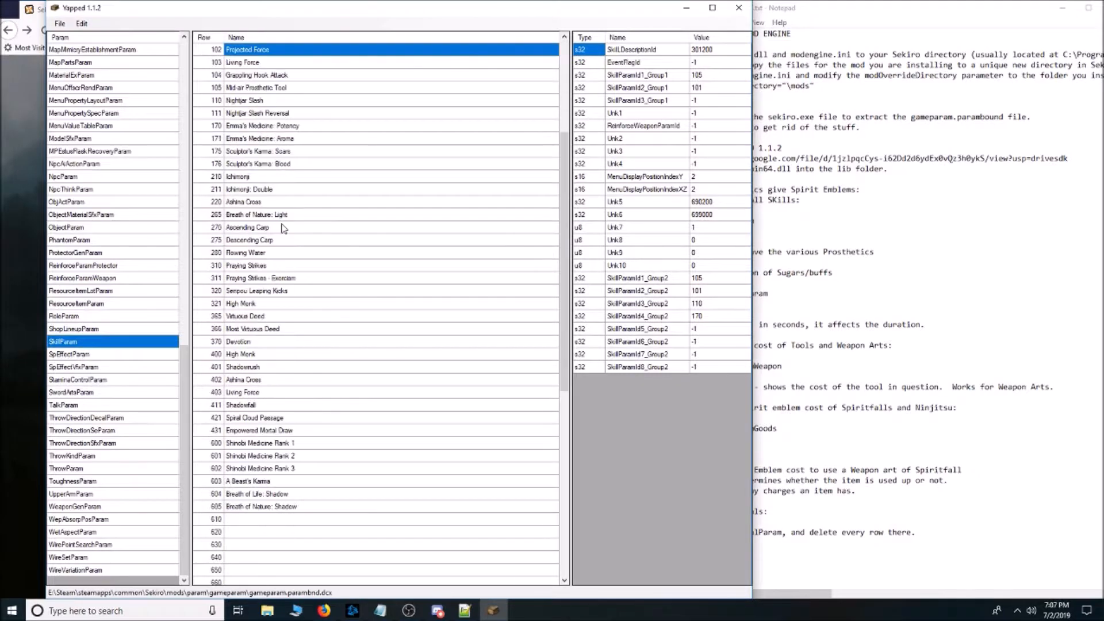
click(291, 444)
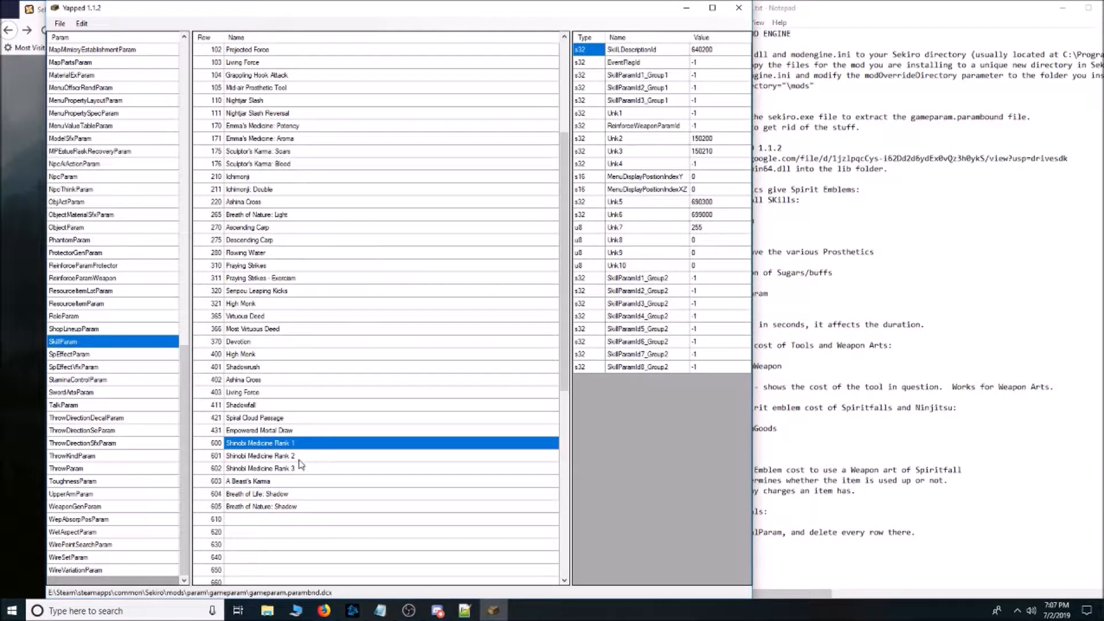
click(280, 484)
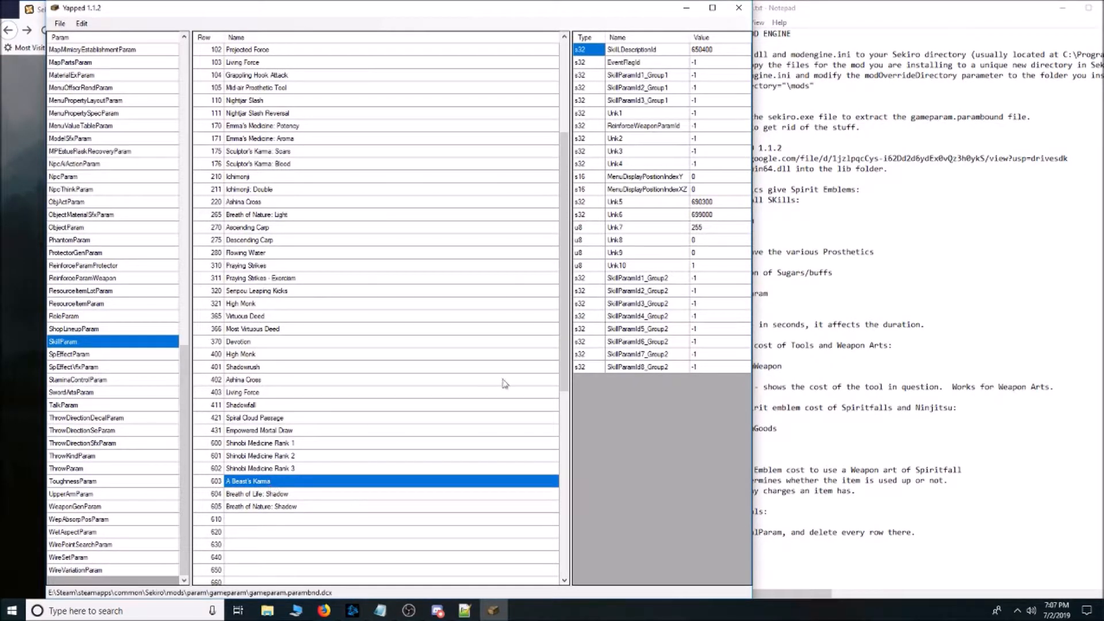
click(705, 265)
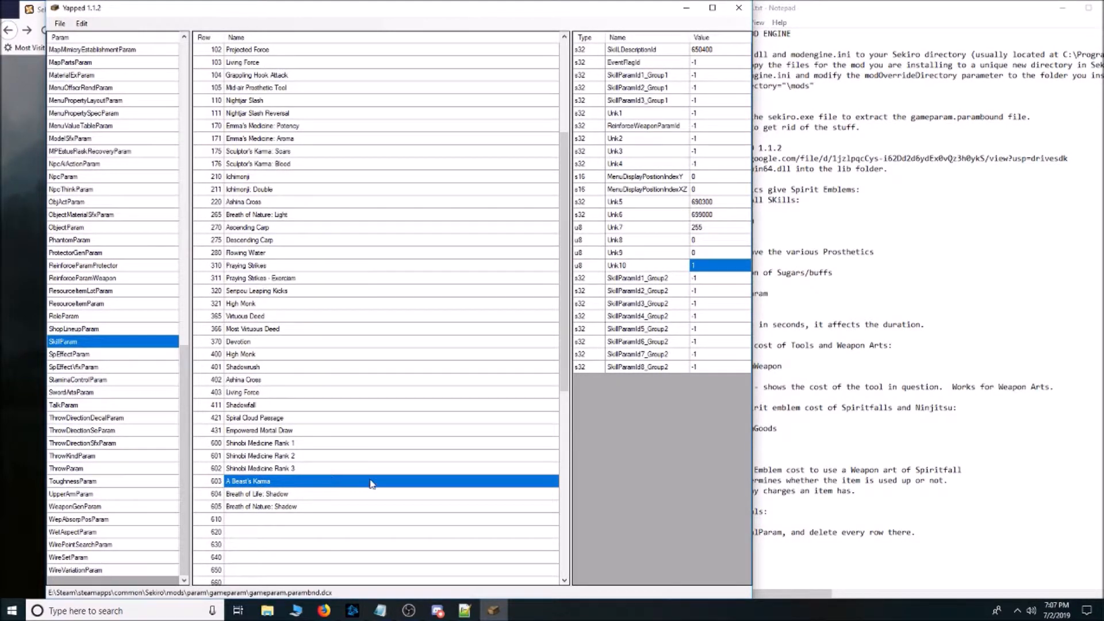
scroll(362, 445, up, 5)
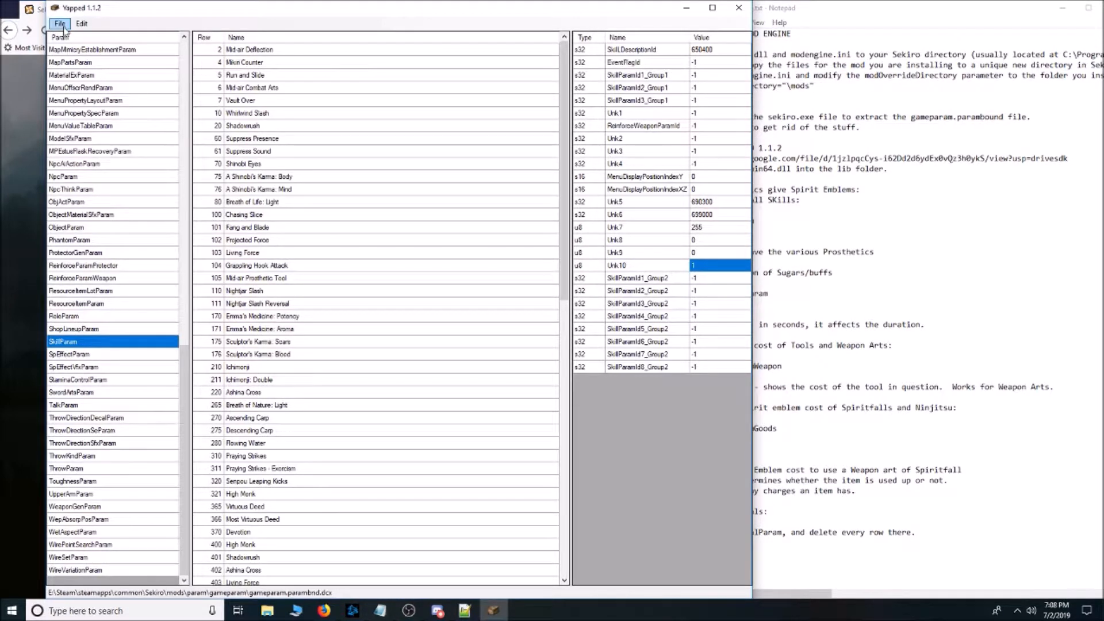
Check the notes on changing sugar and buff durations and open the SpEffectParam table.
click(1083, 253)
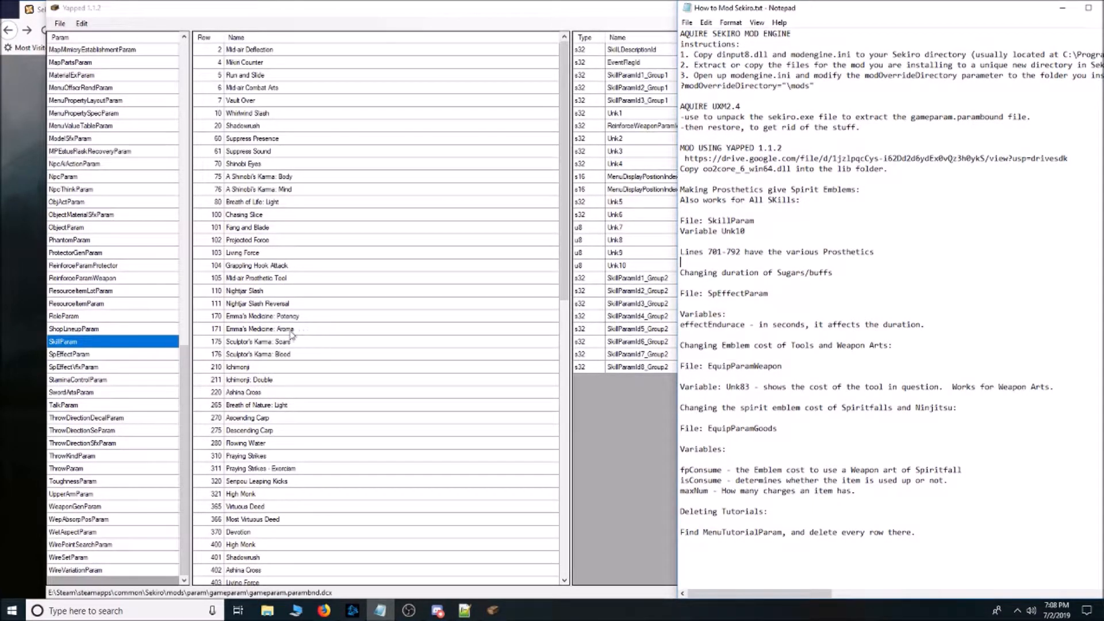
click(184, 377)
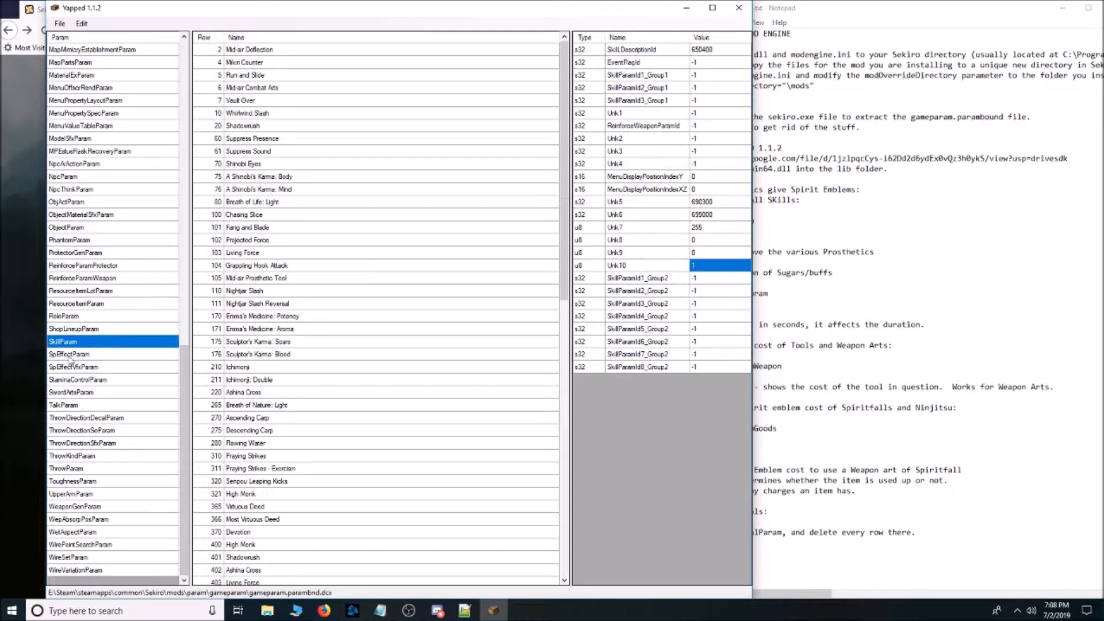
click(93, 355)
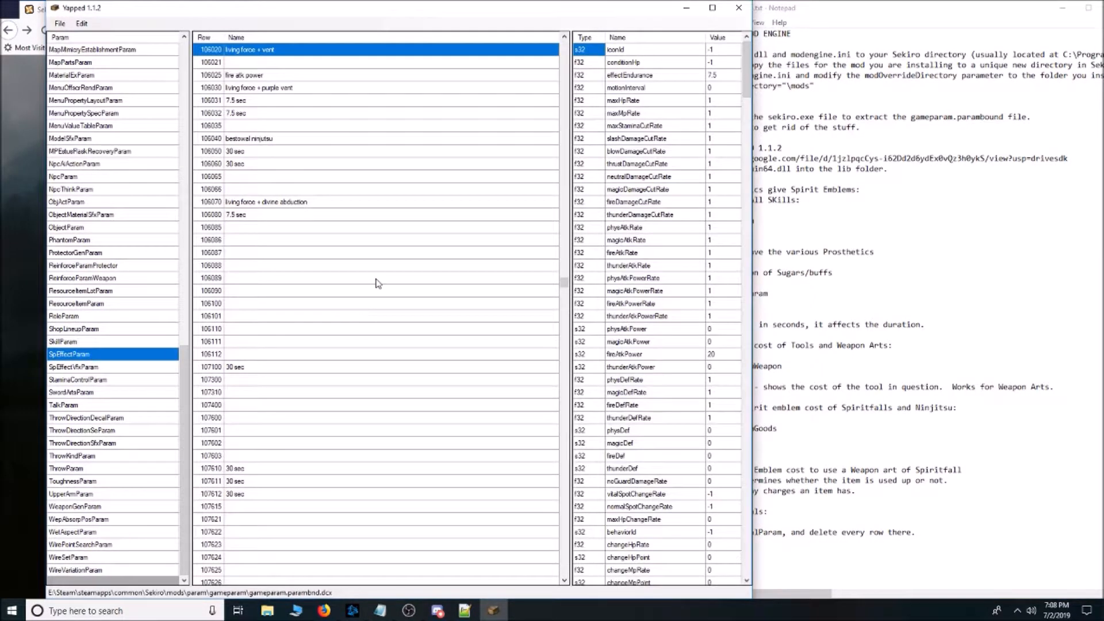
Find the Dousing Powder row 3212 in SpEffectParam and display its values.
scroll(377, 284, up, 7)
scroll(377, 283, down, 3)
mouse_move(564, 280)
mouse_down()
mouse_move(565, 134)
mouse_move(550, 586)
mouse_move(552, 46)
mouse_up()
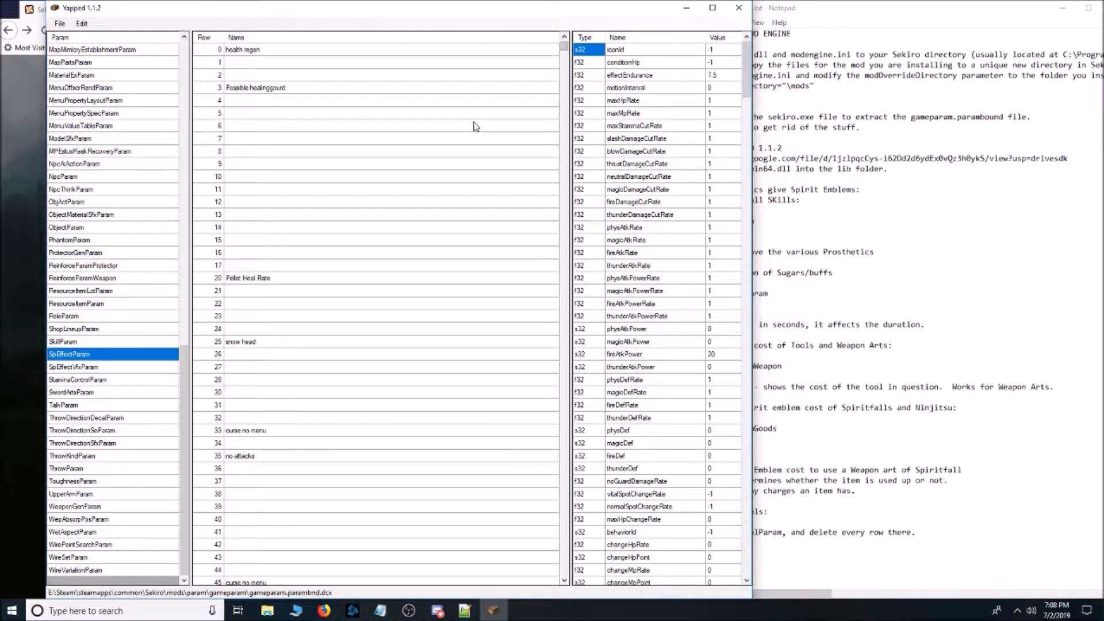
scroll(486, 131, down, 3)
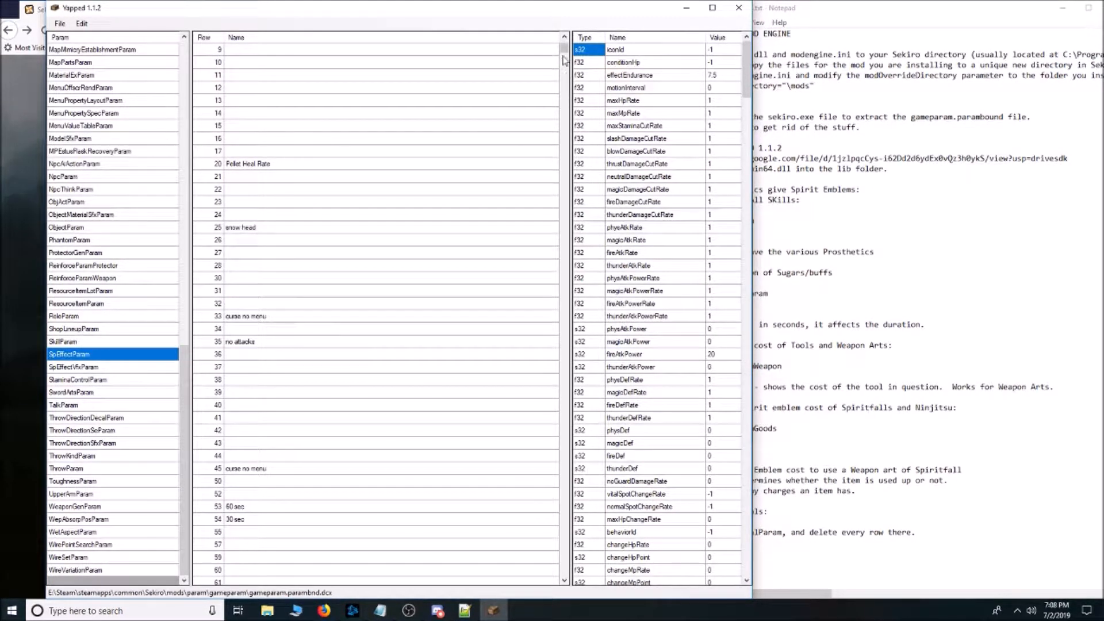
drag(565, 58, 562, 98)
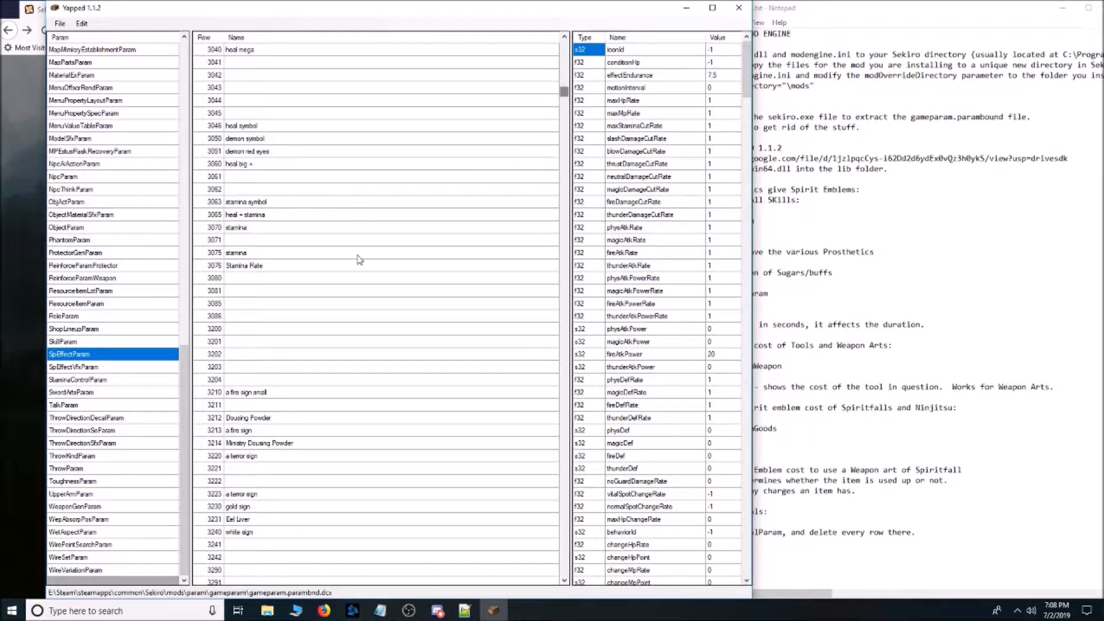
scroll(358, 258, down, 5)
click(273, 230)
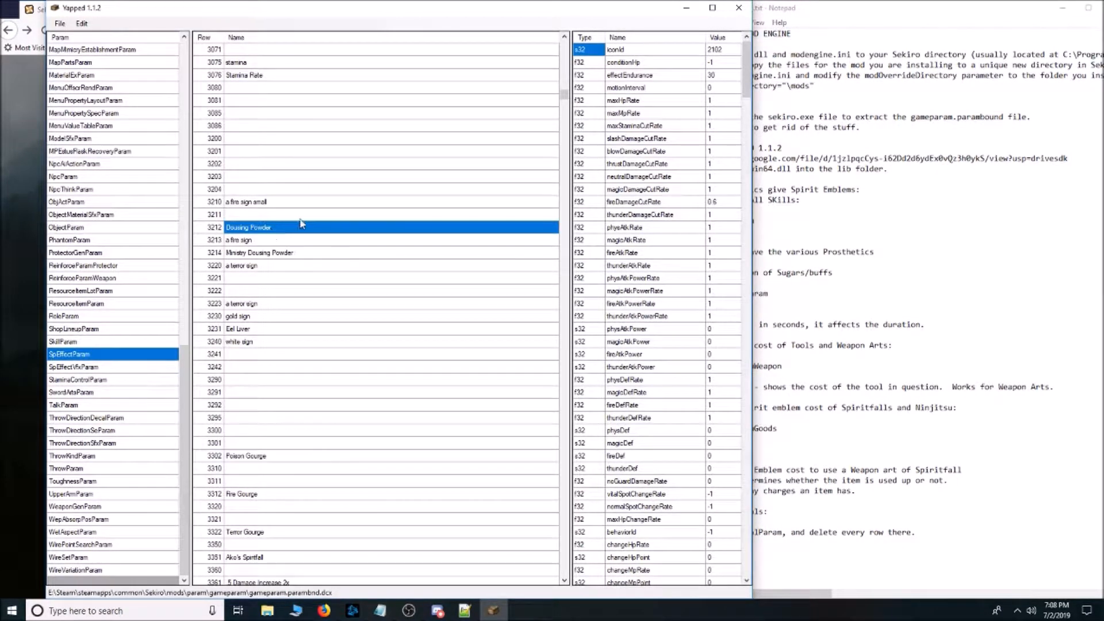
Inspect unnamed row 3290 and the values of Ako's, Ungo's and Gokan's Spiritfall.
scroll(347, 331, down, 4)
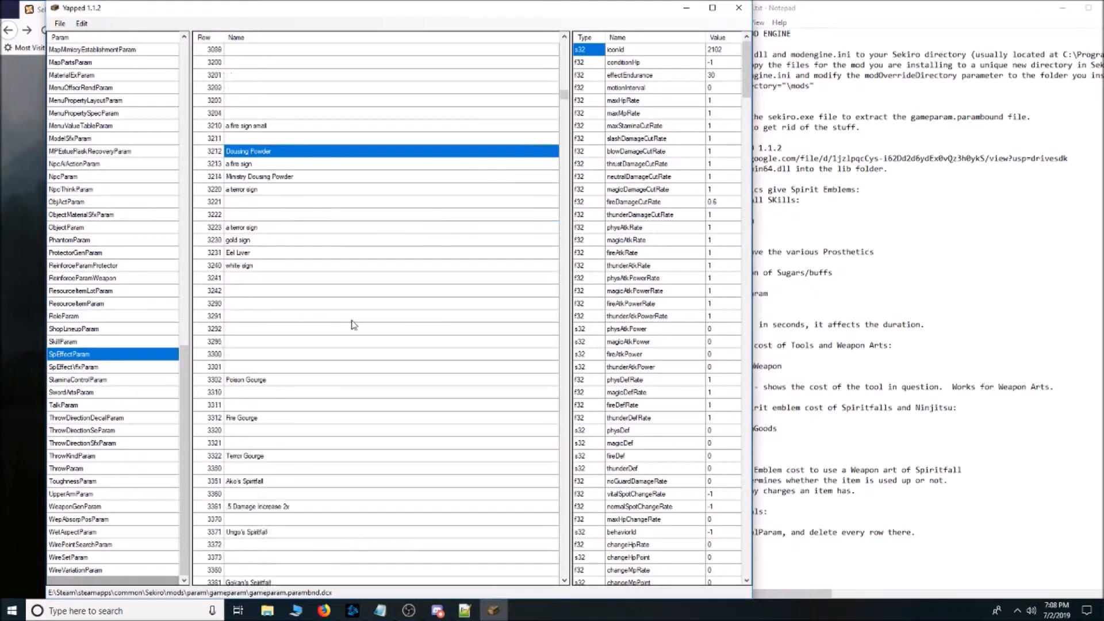
click(314, 278)
click(306, 252)
click(304, 228)
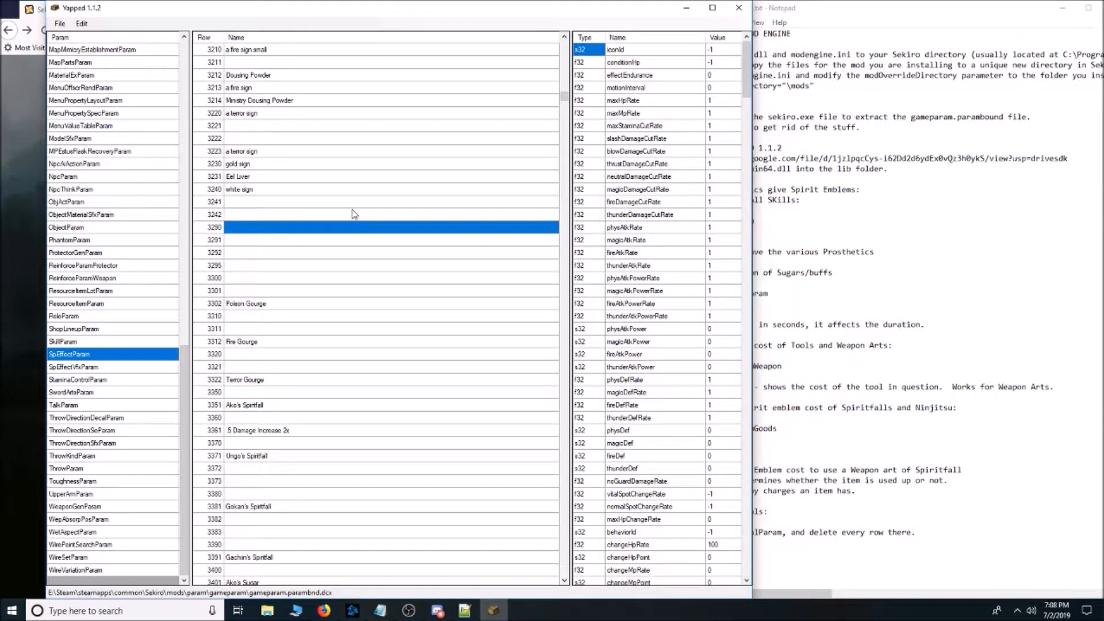
scroll(353, 214, down, 2)
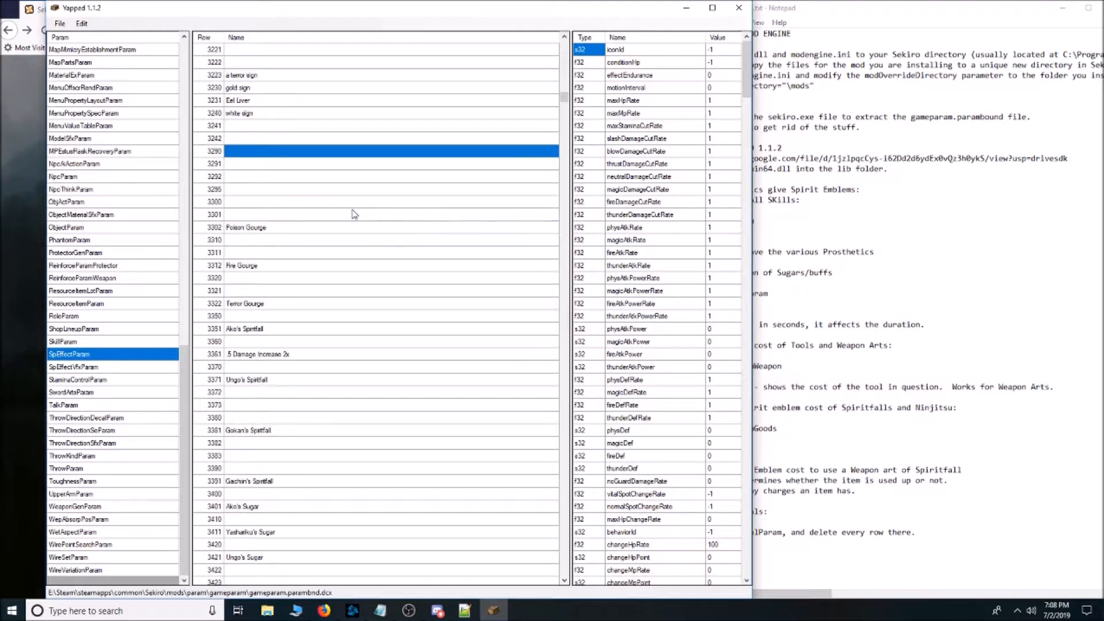
click(294, 333)
scroll(362, 237, down, 1)
click(293, 343)
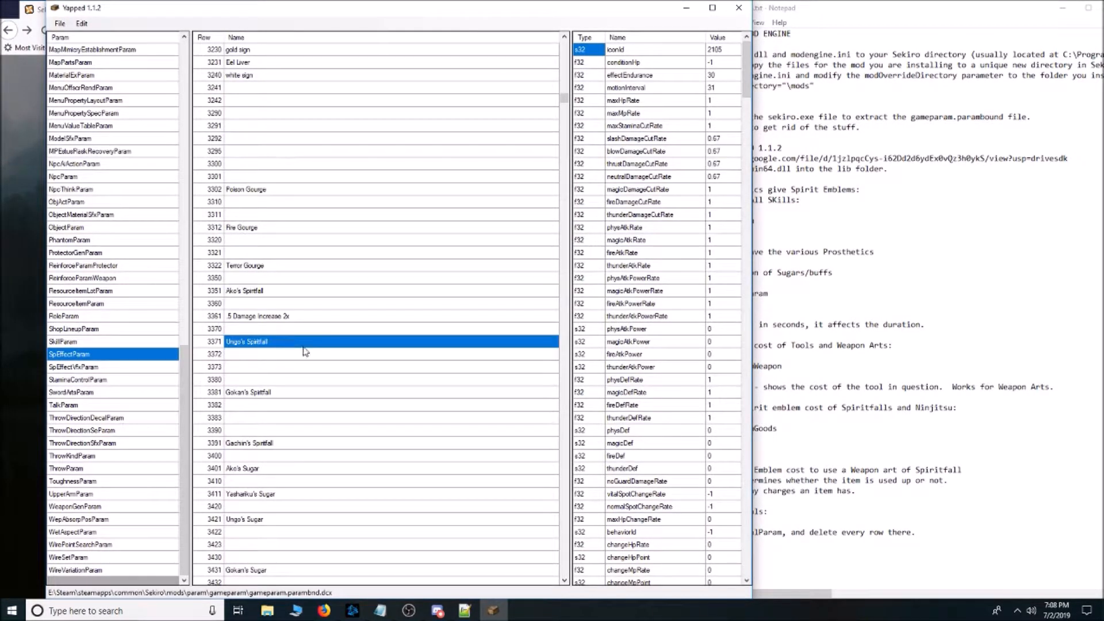
scroll(363, 353, down, 1)
click(301, 354)
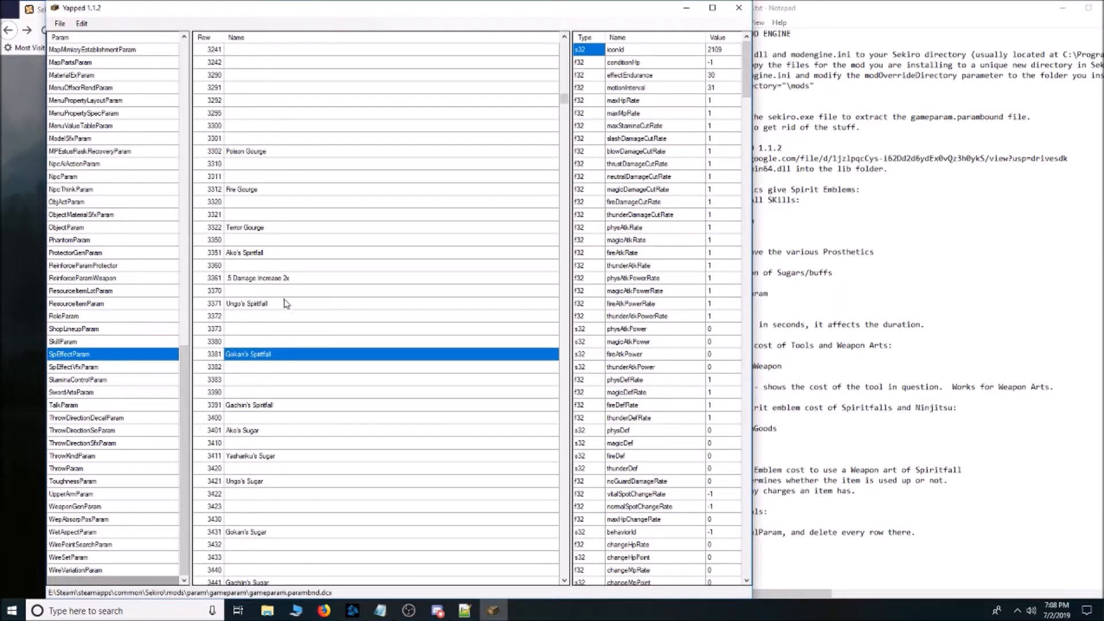
Compare row 3361 with Yashariku's Sugar, checking the sugar's maxHpRate and maxStaminaCutRate fields.
click(290, 279)
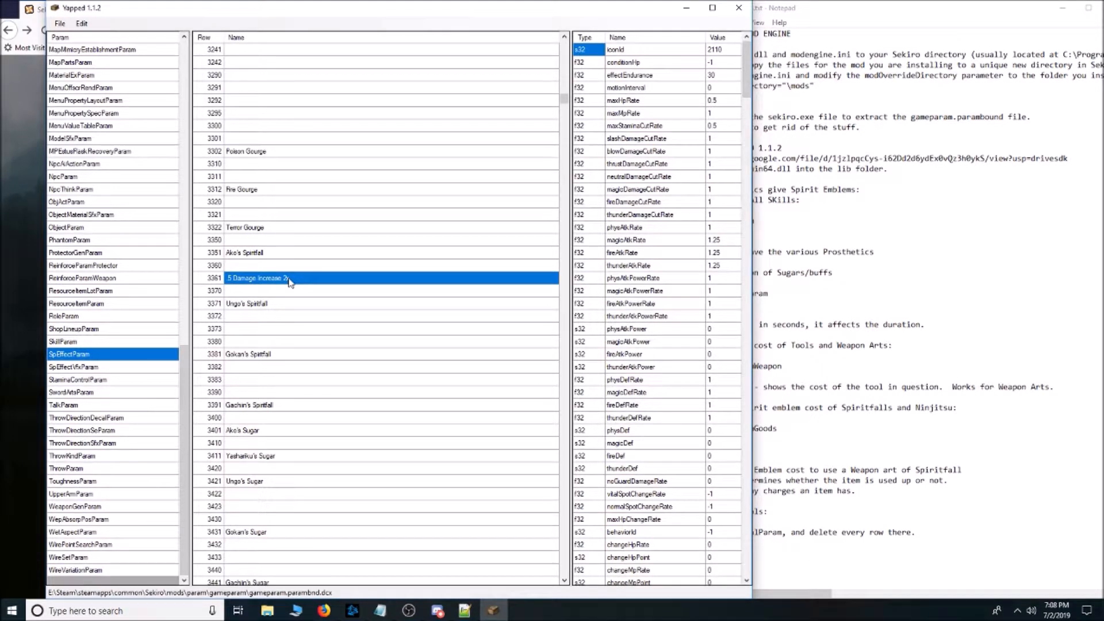
scroll(290, 279, down, 2)
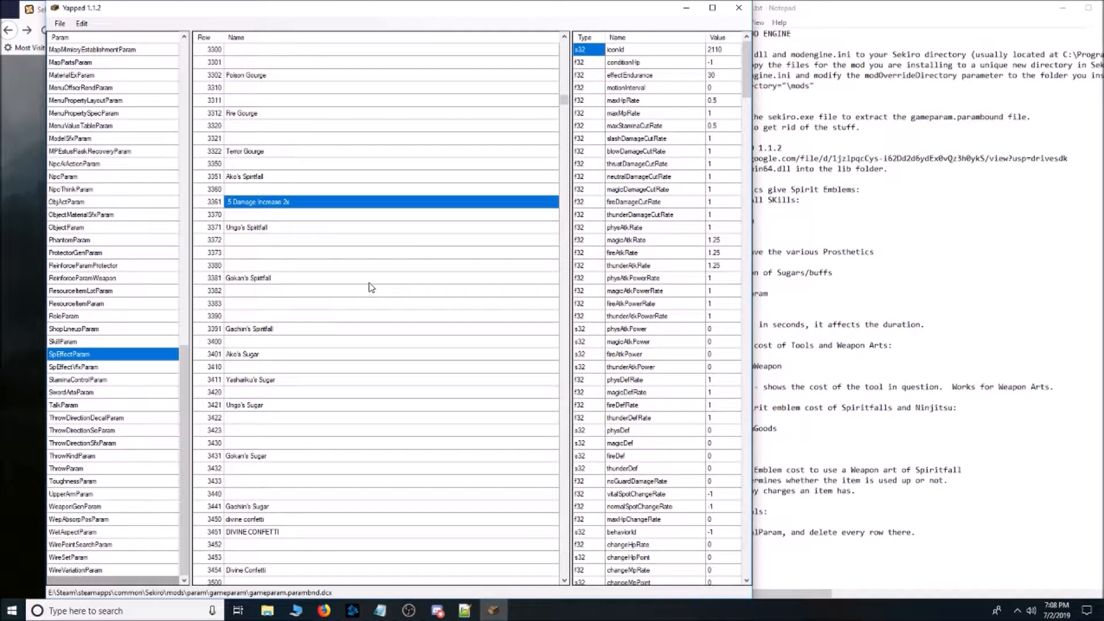
scroll(359, 346, up, 1)
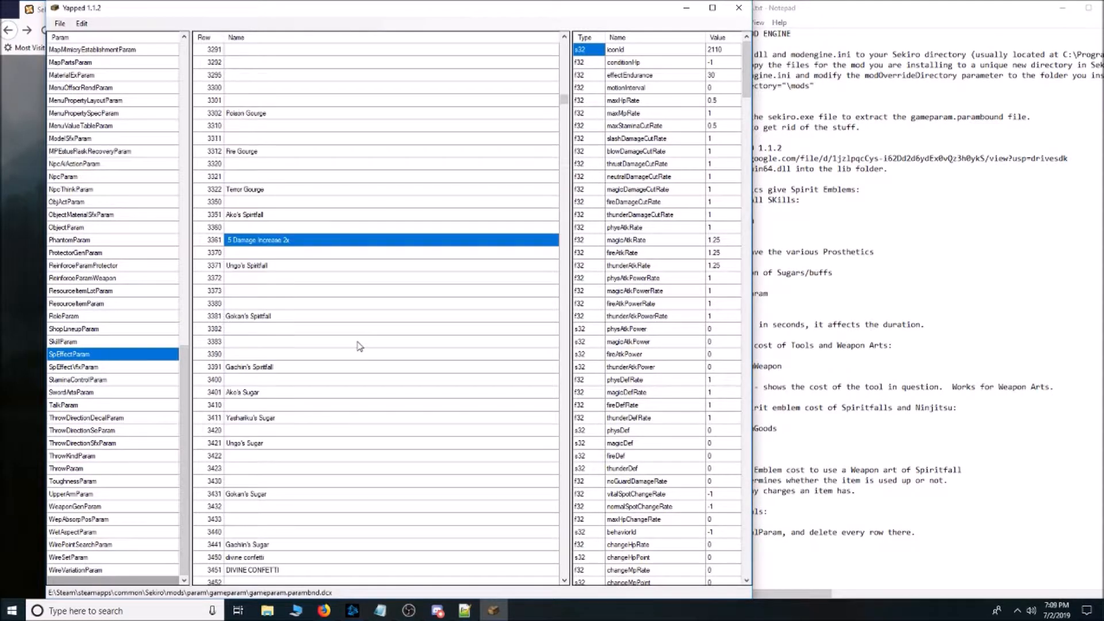
click(272, 419)
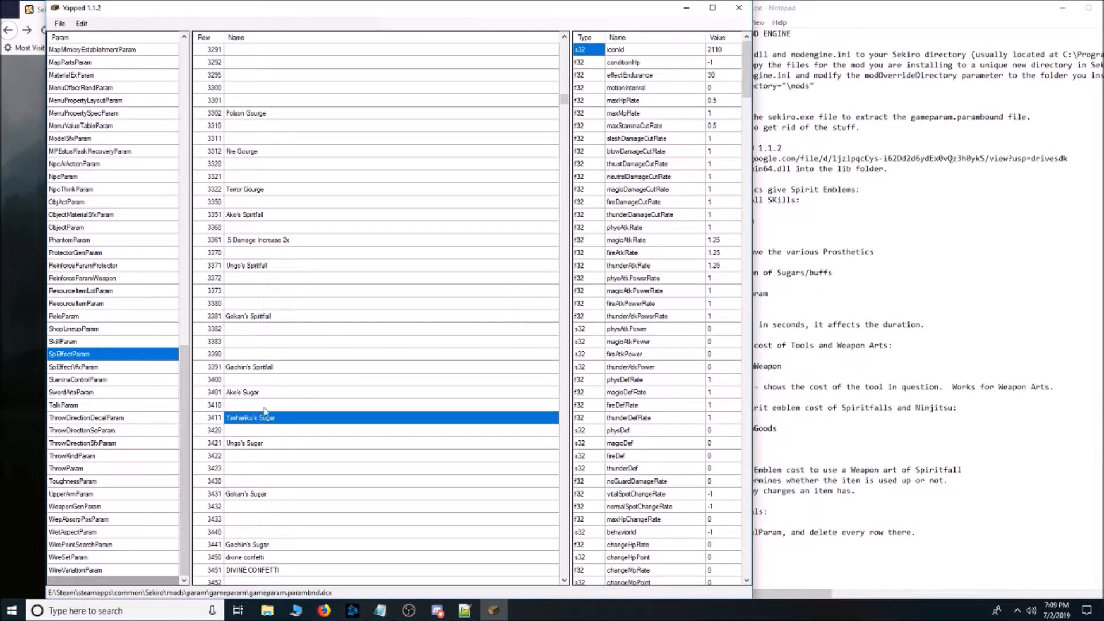
click(729, 101)
click(731, 126)
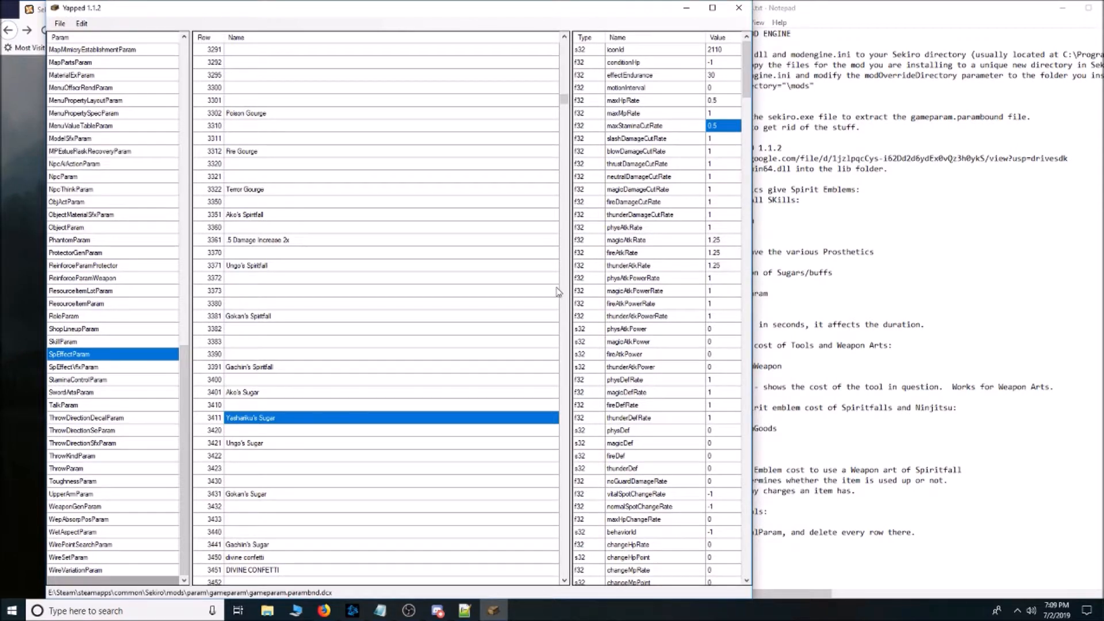
Check effectEndurance of row 3361, and view the values of Ako's Spiritfall and Gachin's Spiritfall.
click(335, 245)
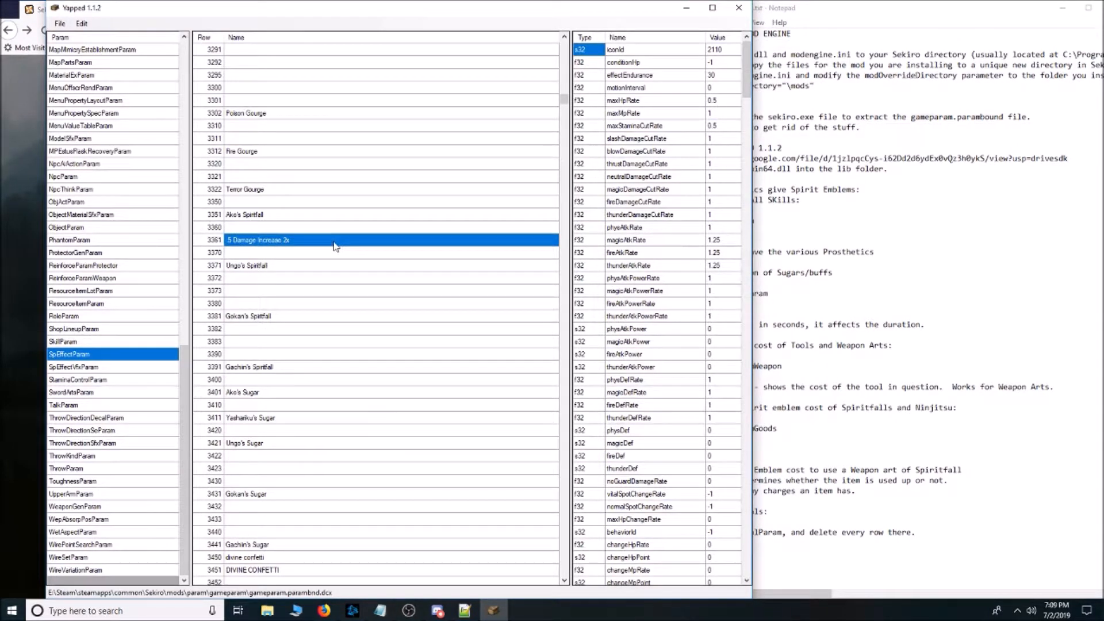
click(662, 79)
click(729, 78)
click(291, 215)
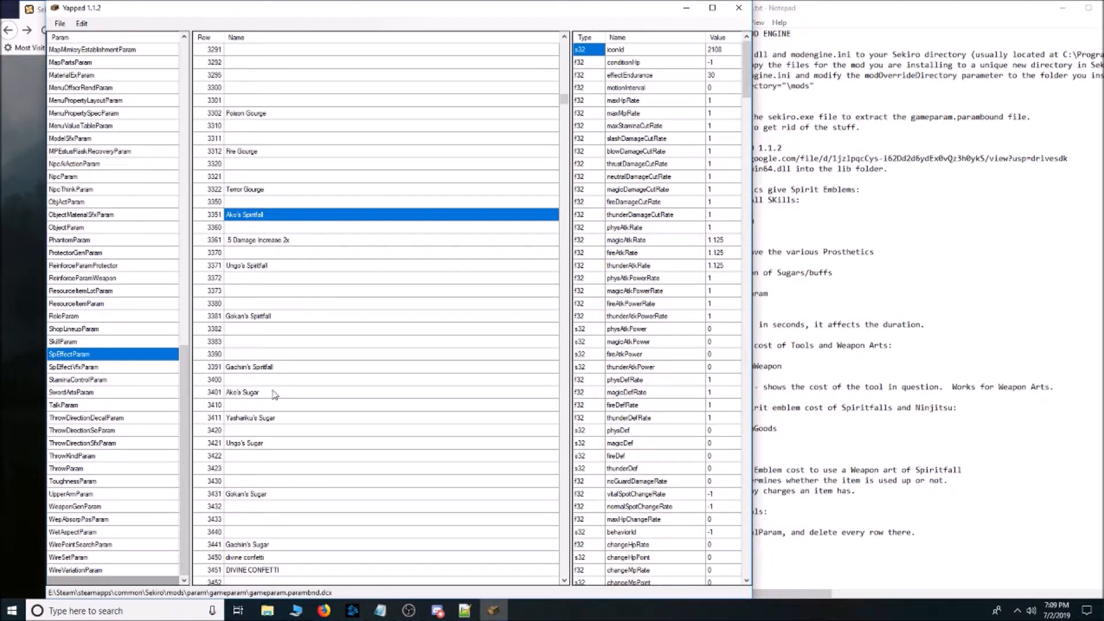
click(289, 360)
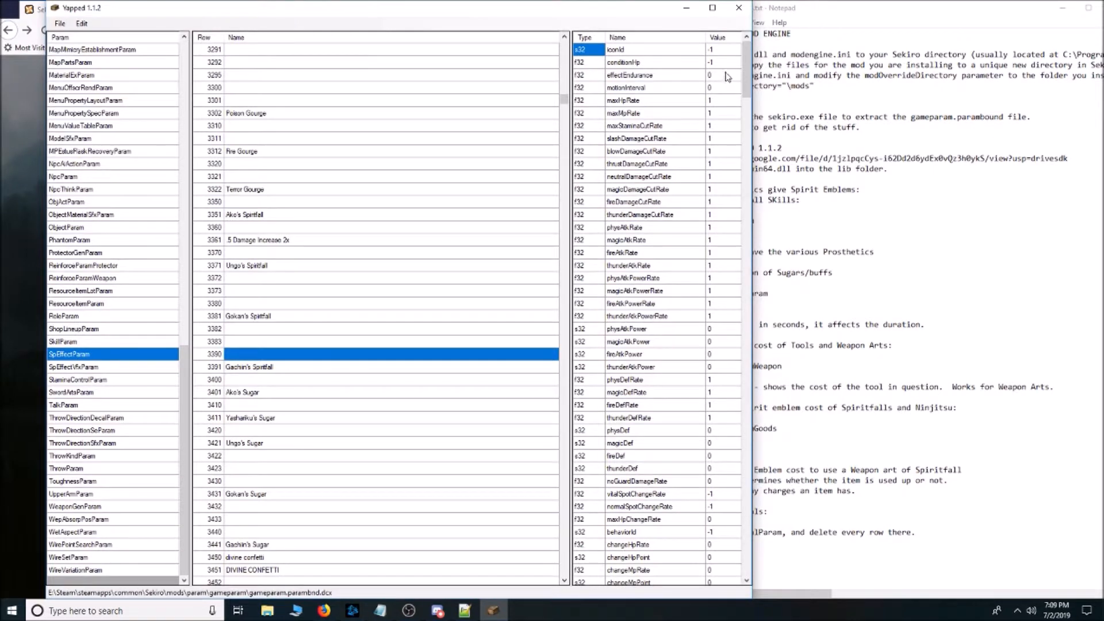
click(323, 369)
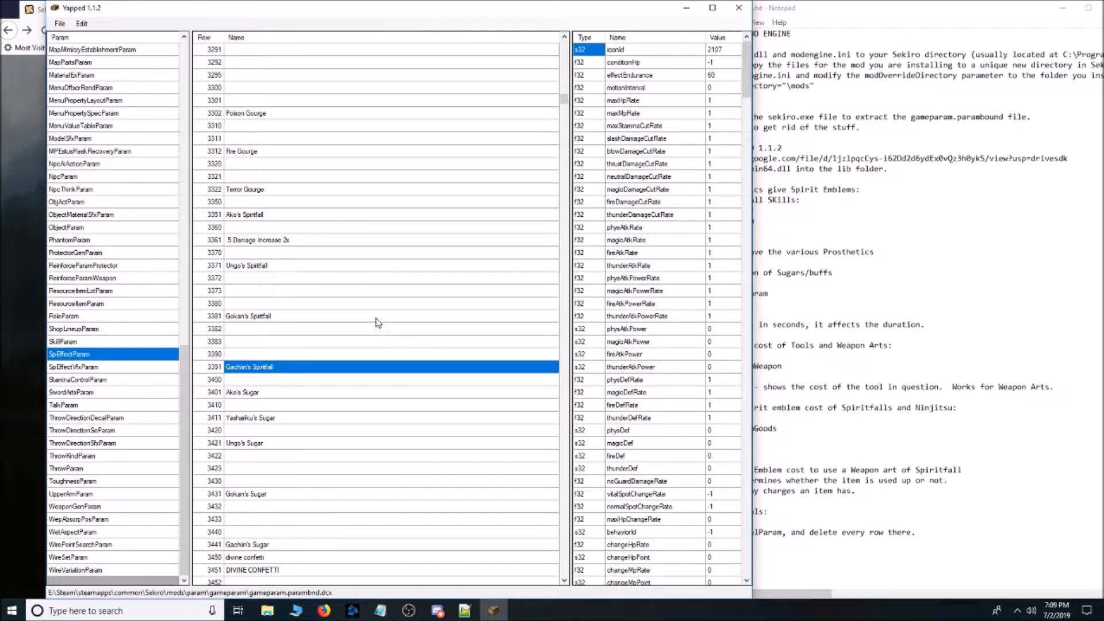
Check effectEndurance of Gachin's Sugar, and view the values of Gokan's Sugar and Ungo's Sugar.
scroll(377, 322, down, 1)
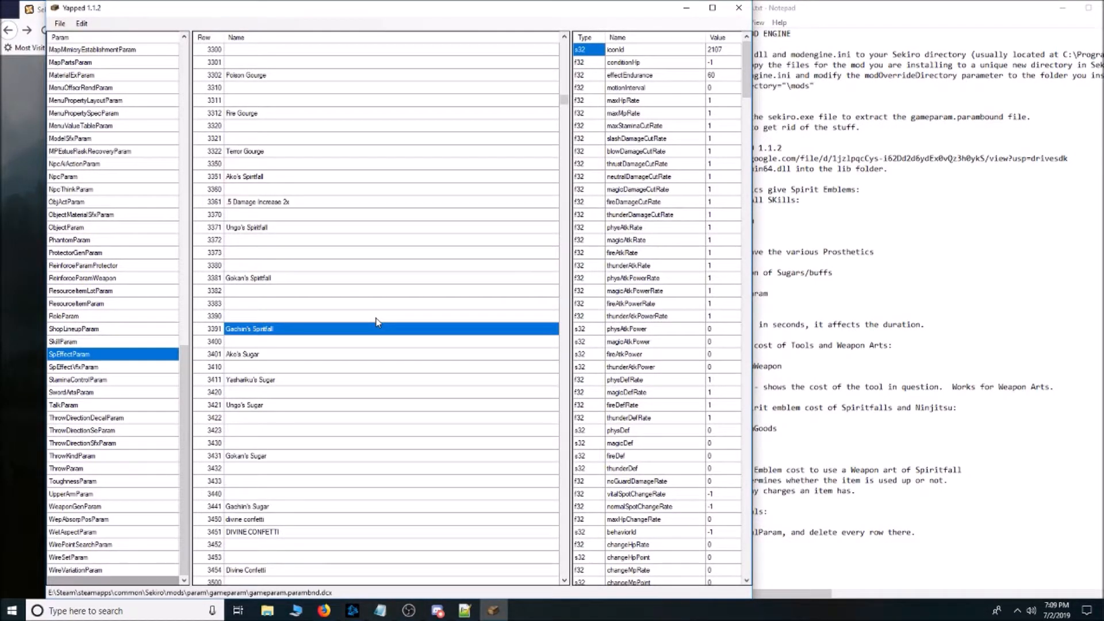
click(286, 508)
click(724, 76)
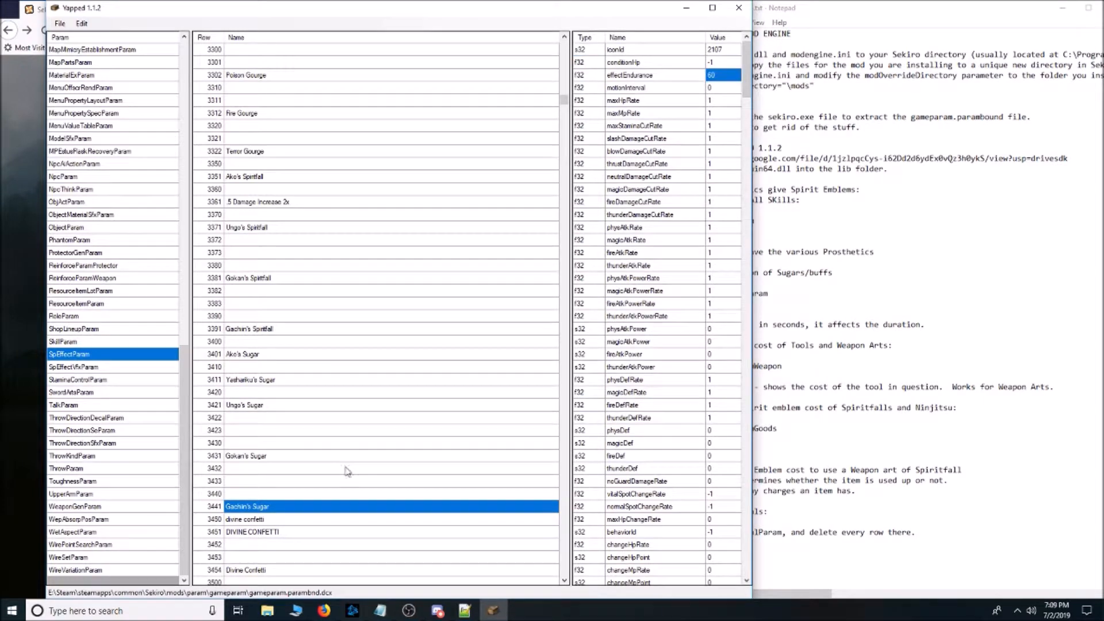
click(339, 456)
click(336, 409)
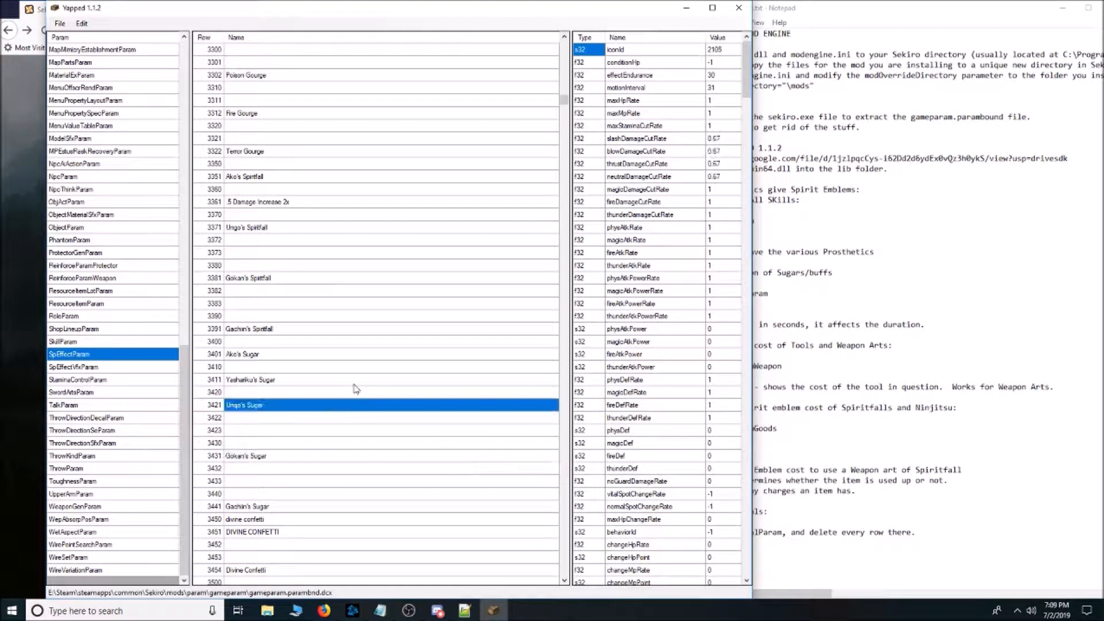
Review the slash, blow, thrust and neutral DamageCutRate fields of Ungo's Sugar.
scroll(408, 301, down, 1)
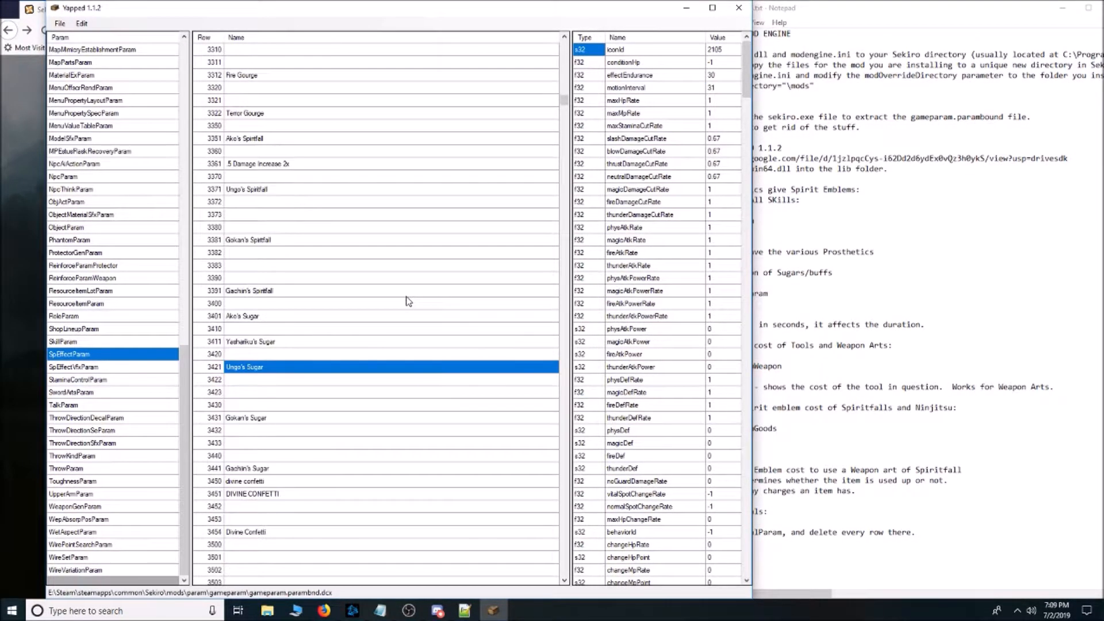
scroll(408, 301, up, 1)
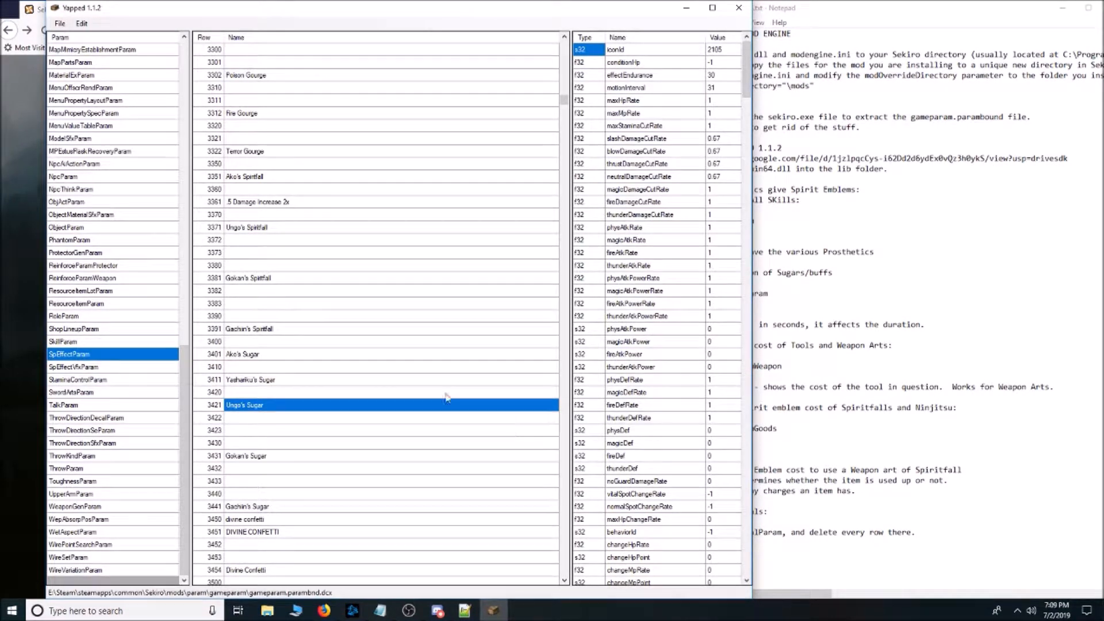
click(729, 141)
key(Down)
key(Down)
key(Down)
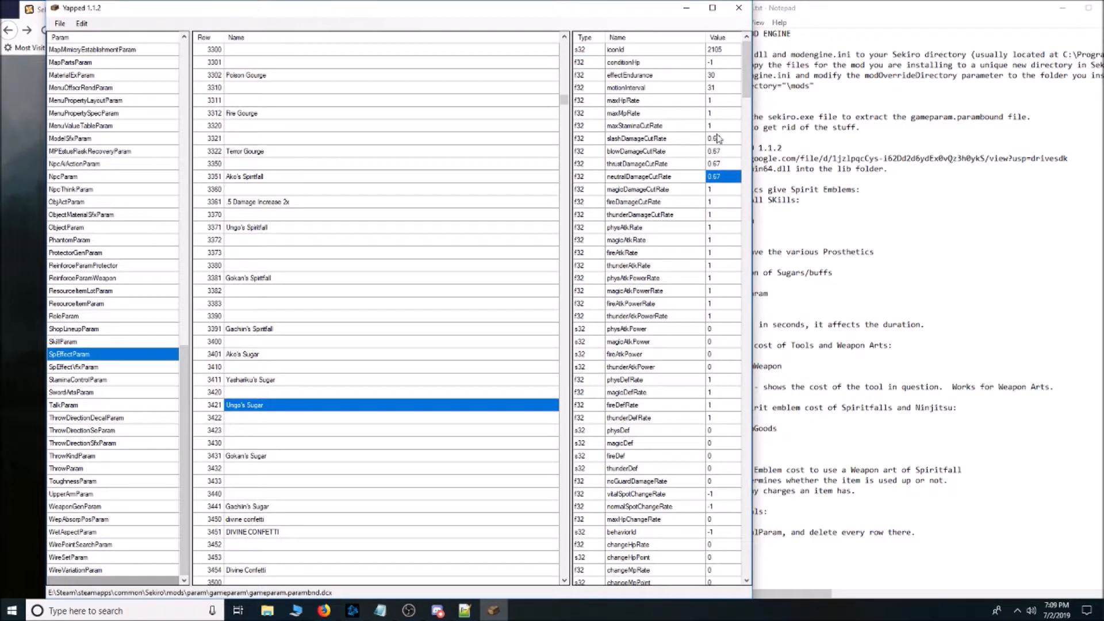
Inspect darkDamageCutRate and the fields from Unk64 to ThrowChangeId of Ungo's Sugar, and return to its first fields.
drag(746, 82, 776, 359)
click(672, 176)
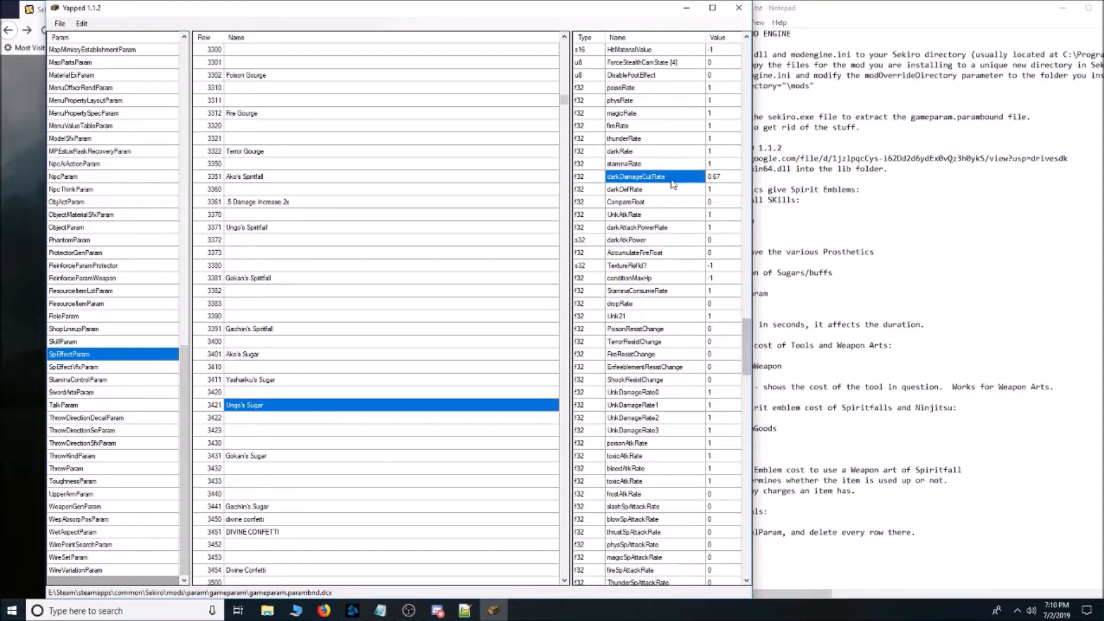
click(718, 177)
drag(746, 342, 729, 500)
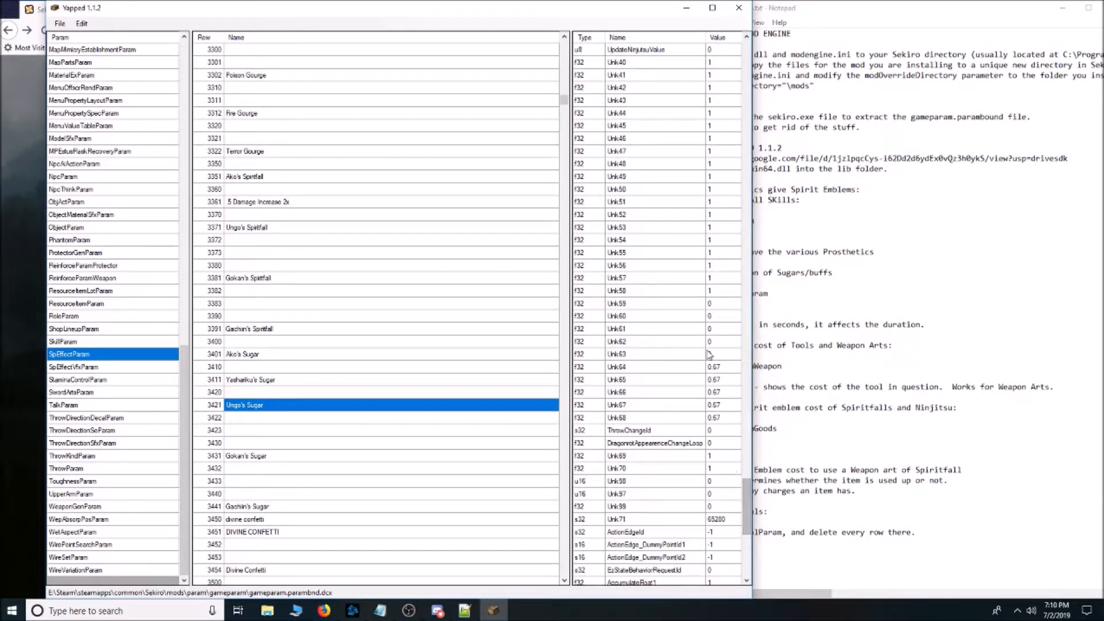
click(718, 429)
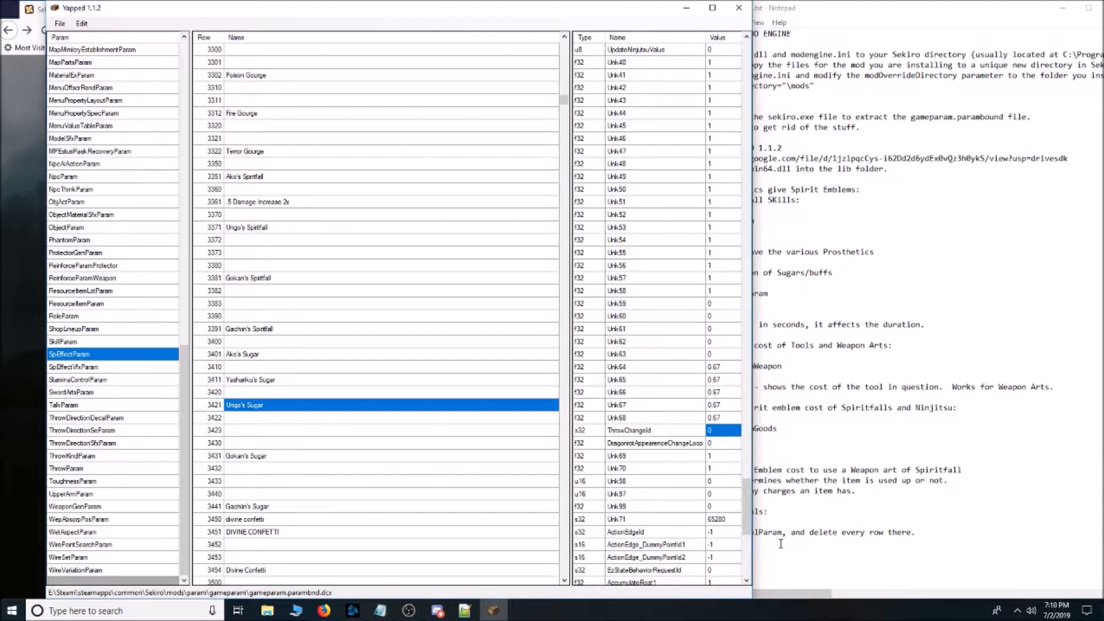
drag(748, 520, 749, 86)
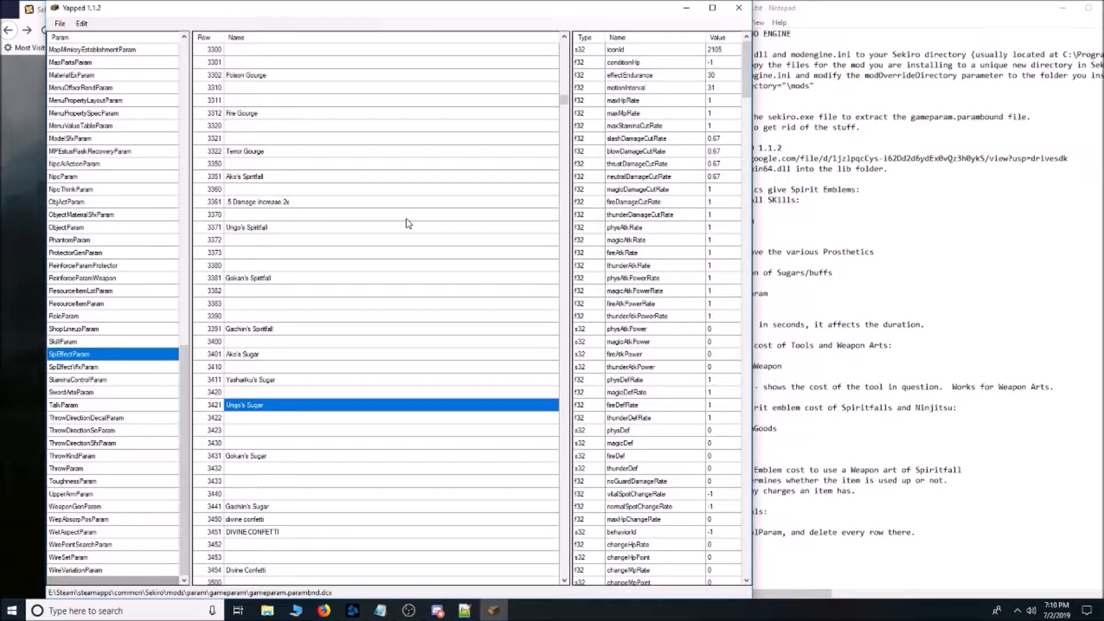
Review maxHpRate, maxStaminaCutRate and effectEndurance of Yashariku's Sugar, and shift the editor window to uncover more of the notes.
click(271, 381)
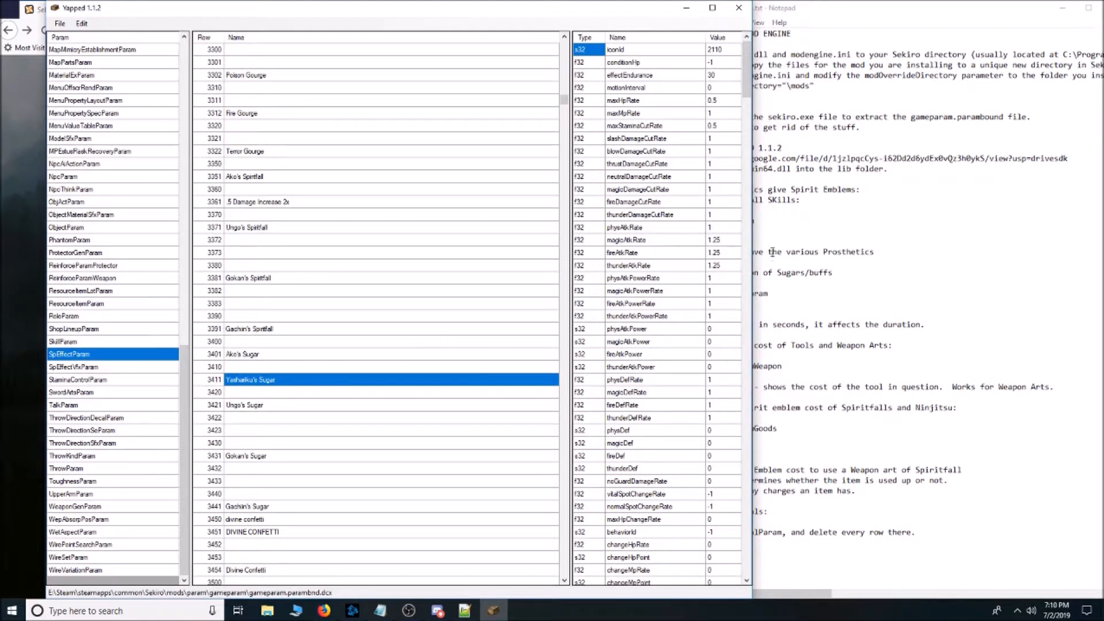
click(723, 104)
click(724, 126)
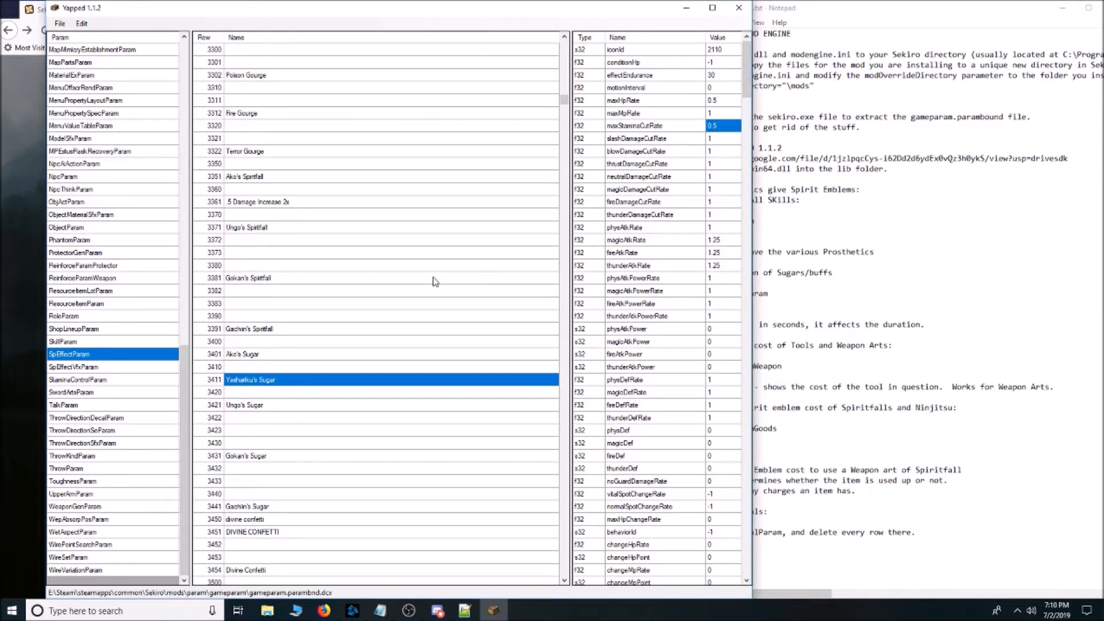
click(678, 76)
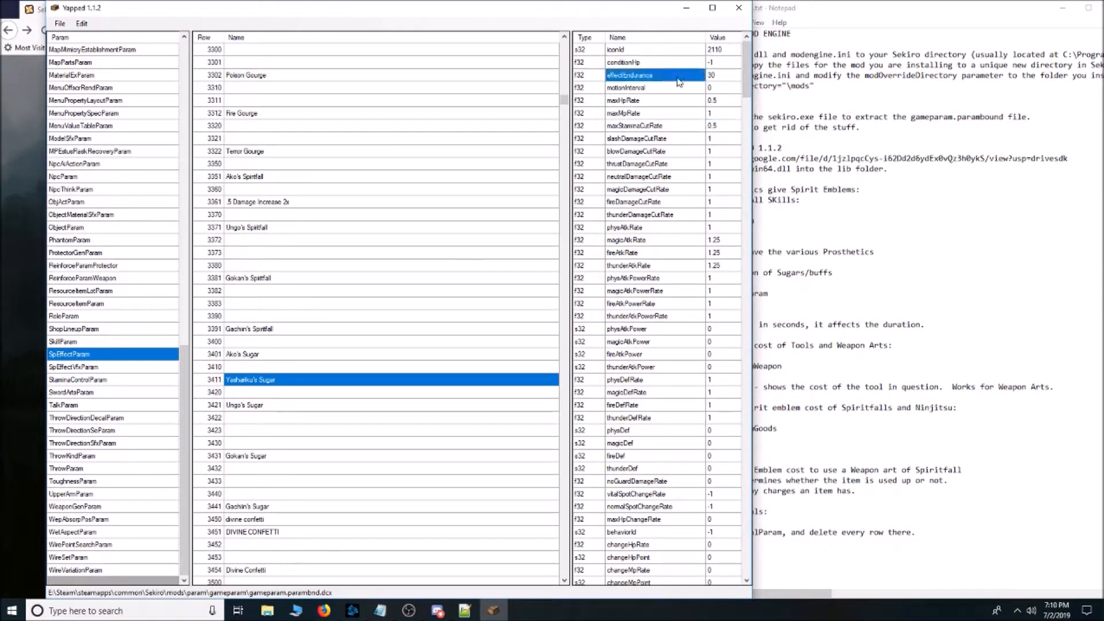
click(726, 76)
drag(584, 12, 542, 12)
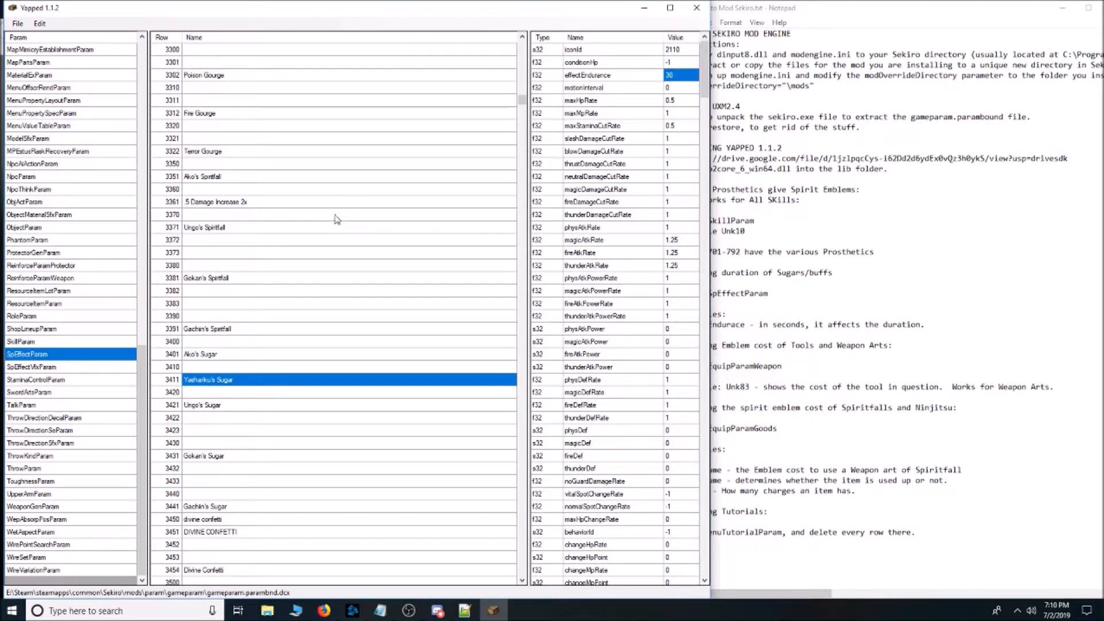
Compare the values of the two divine confetti rows 3450 and 3451 in SpEffectParam.
click(321, 266)
scroll(321, 266, down, 4)
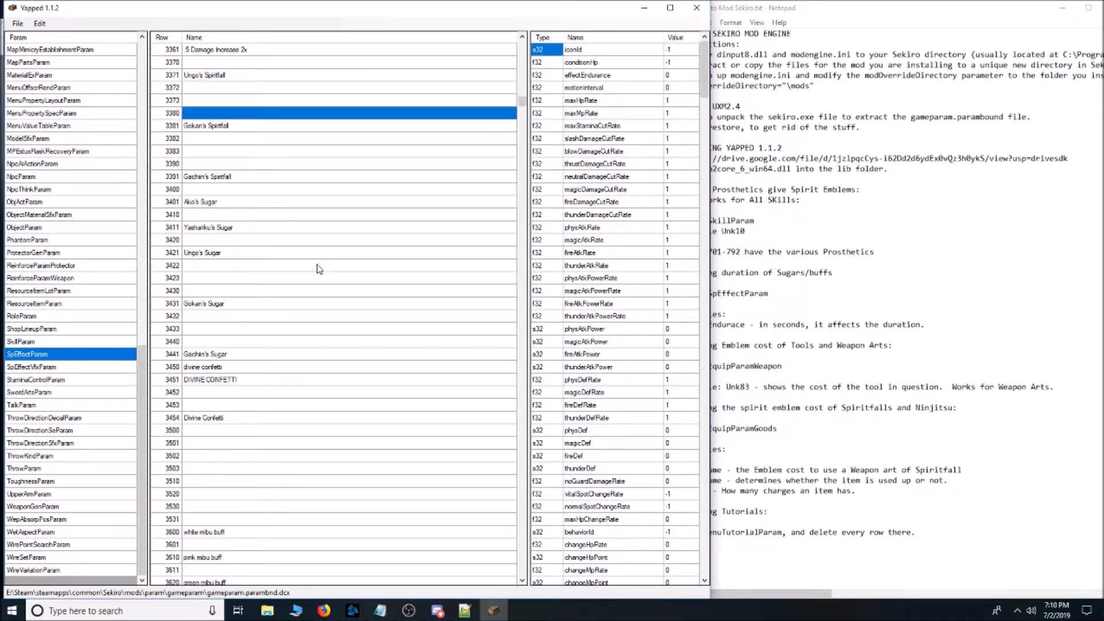
click(253, 369)
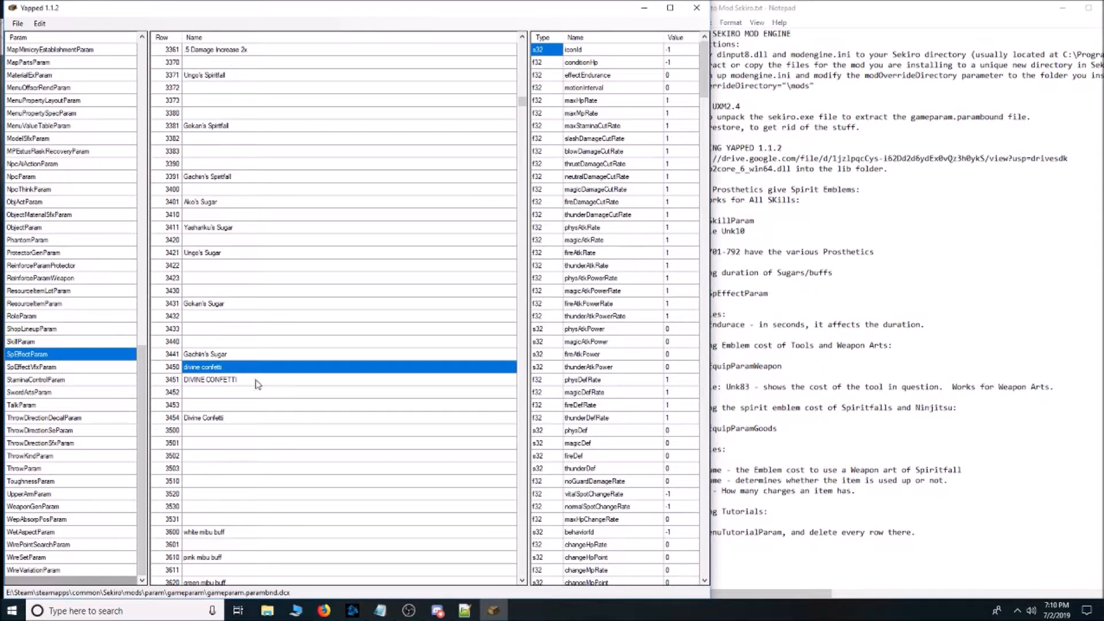
click(257, 384)
click(251, 371)
click(252, 380)
click(252, 371)
click(255, 384)
click(254, 365)
click(258, 383)
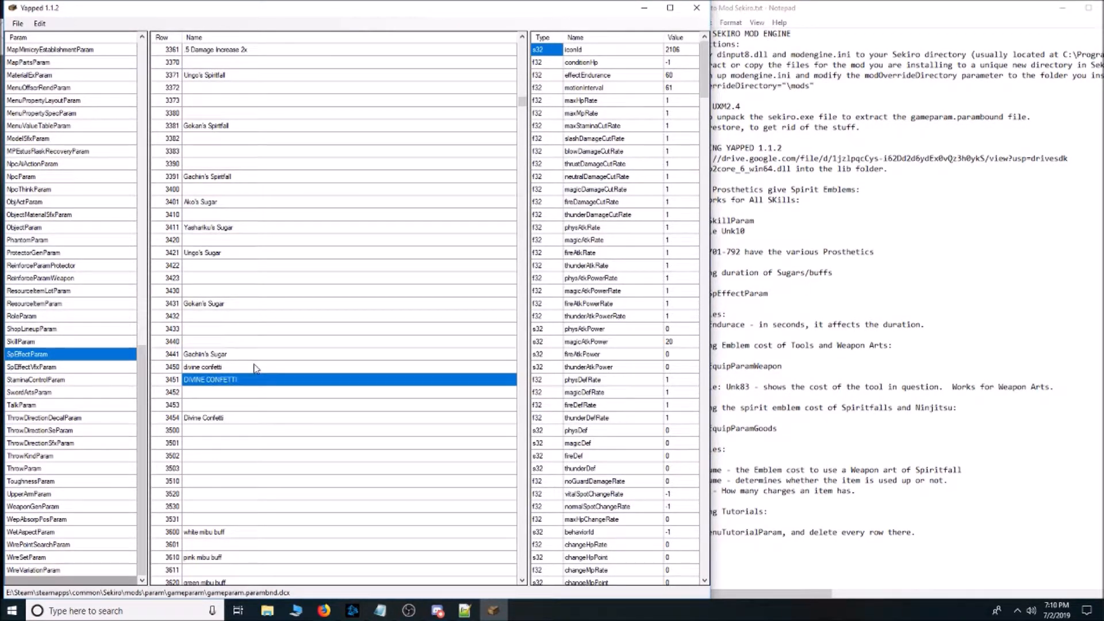
click(256, 368)
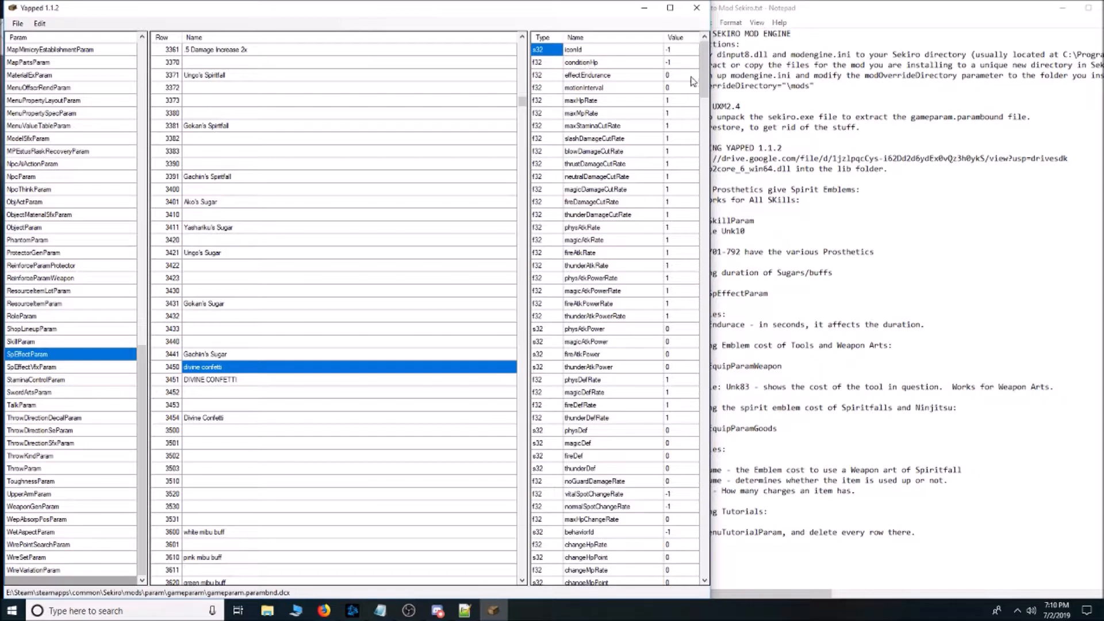
Compare Divine Confetti rows 3451 and 3454, and check effectEndurance, magicAtkPower and thunderAtkPower of row 3451.
click(244, 381)
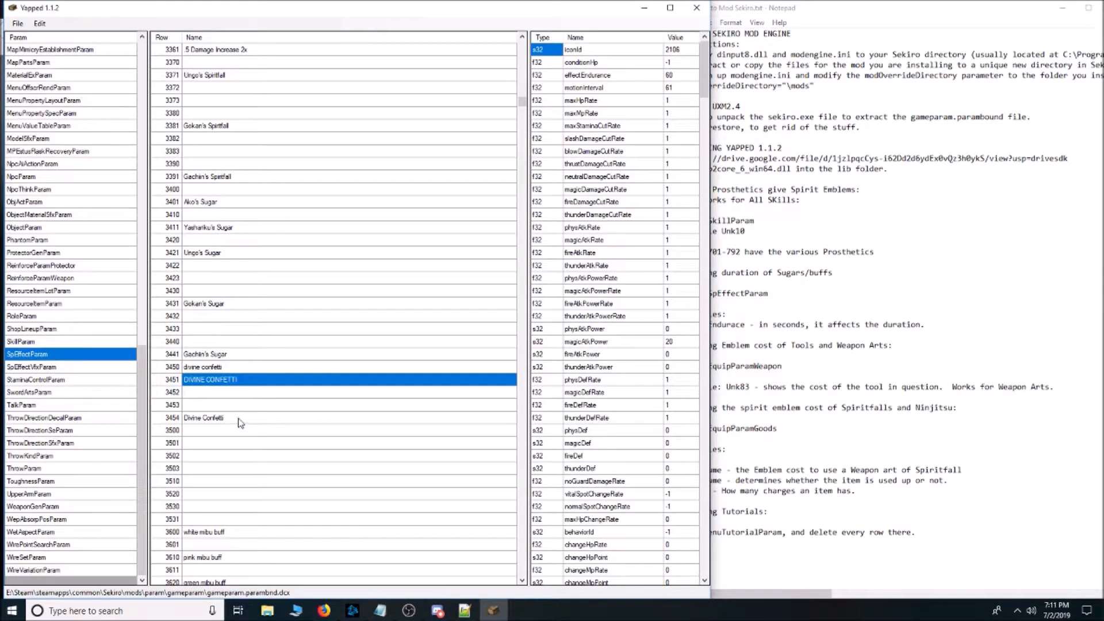
click(241, 424)
click(234, 381)
click(237, 420)
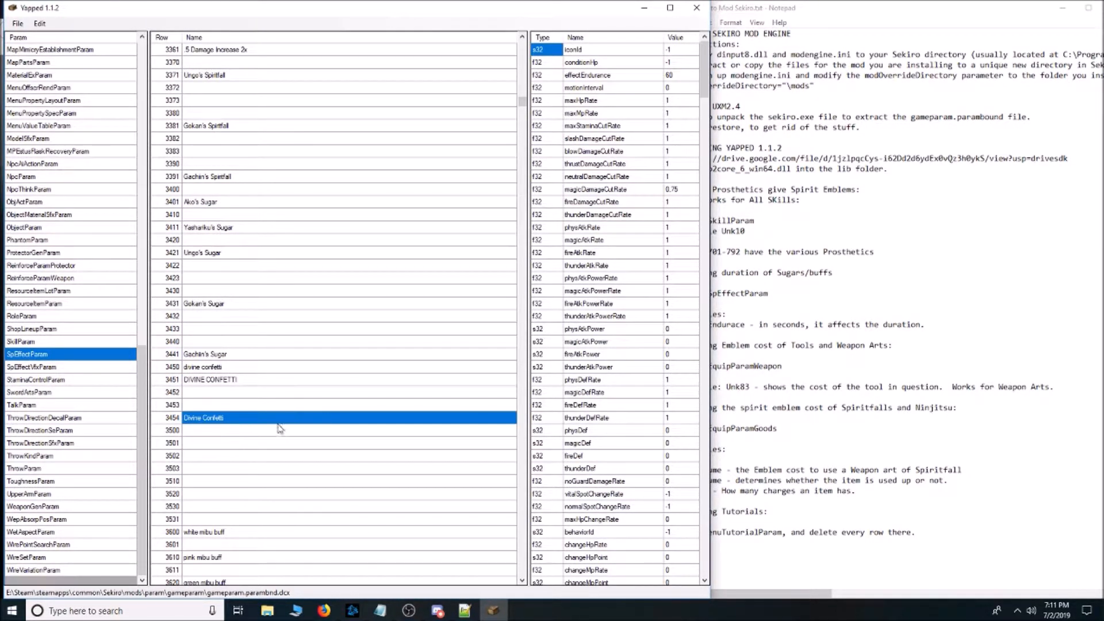
click(269, 382)
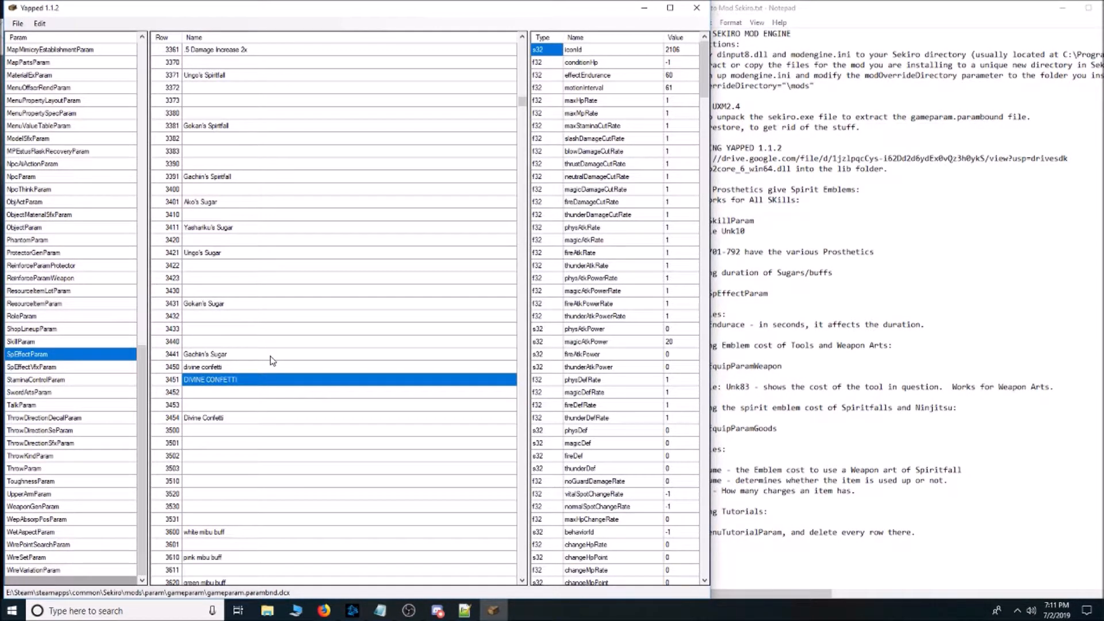
click(682, 76)
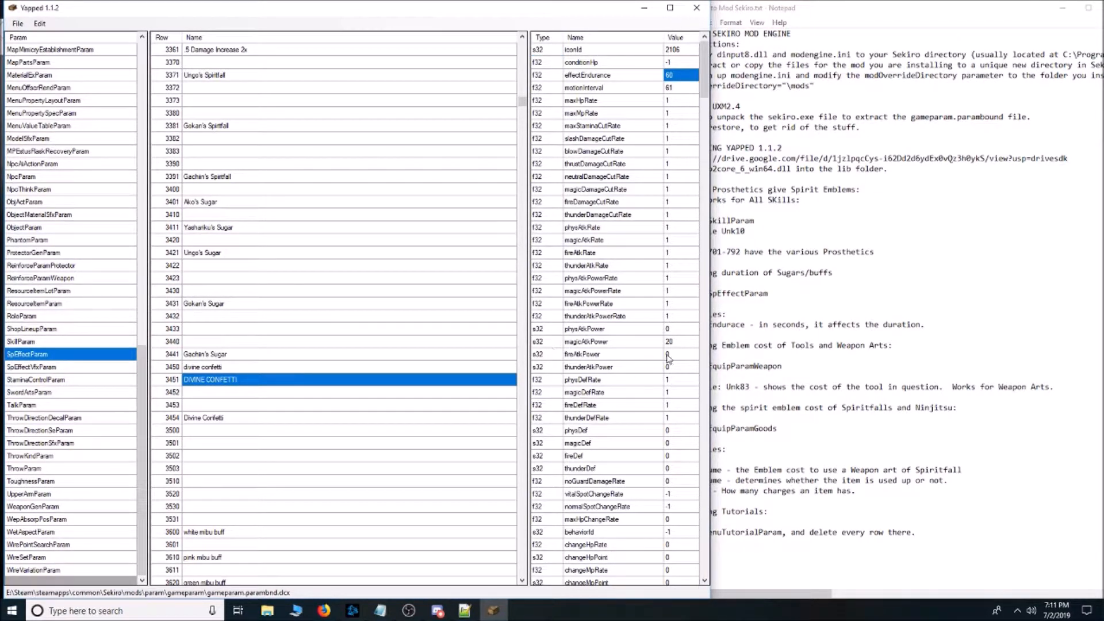
click(682, 344)
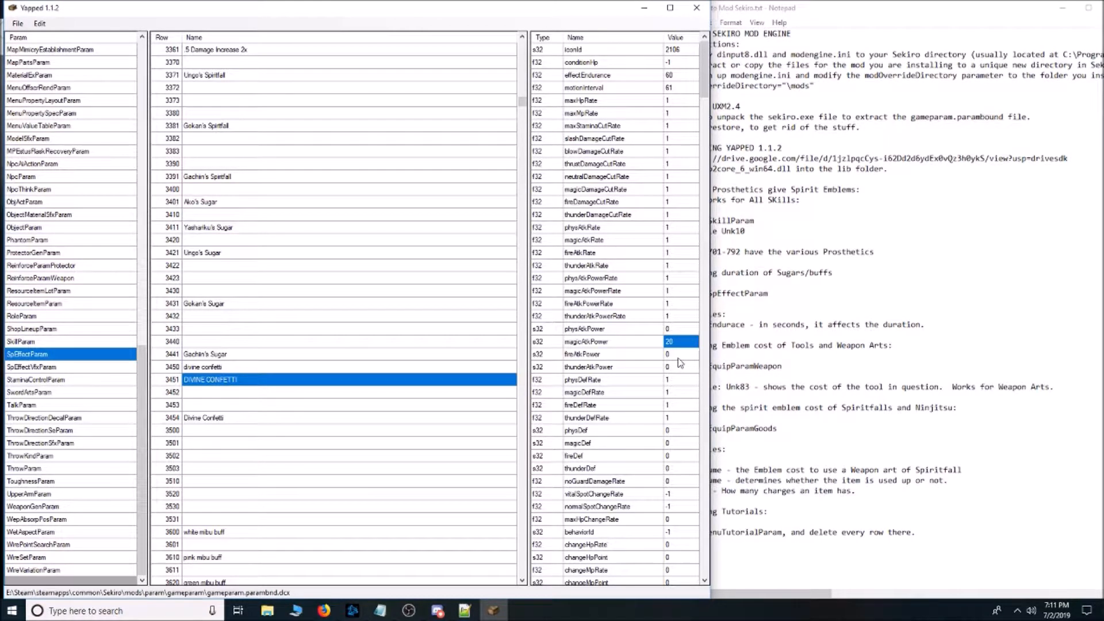
click(679, 368)
Compare the values of the white mibu buff row 3600 and the pink mibu buff row 3610.
scroll(392, 289, down, 6)
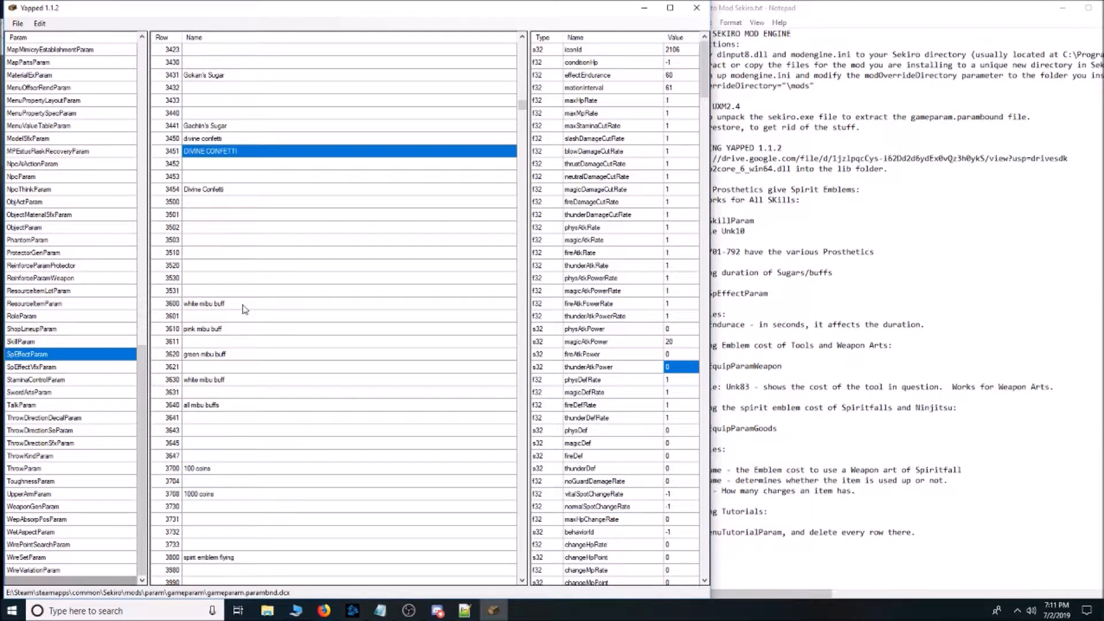
click(248, 305)
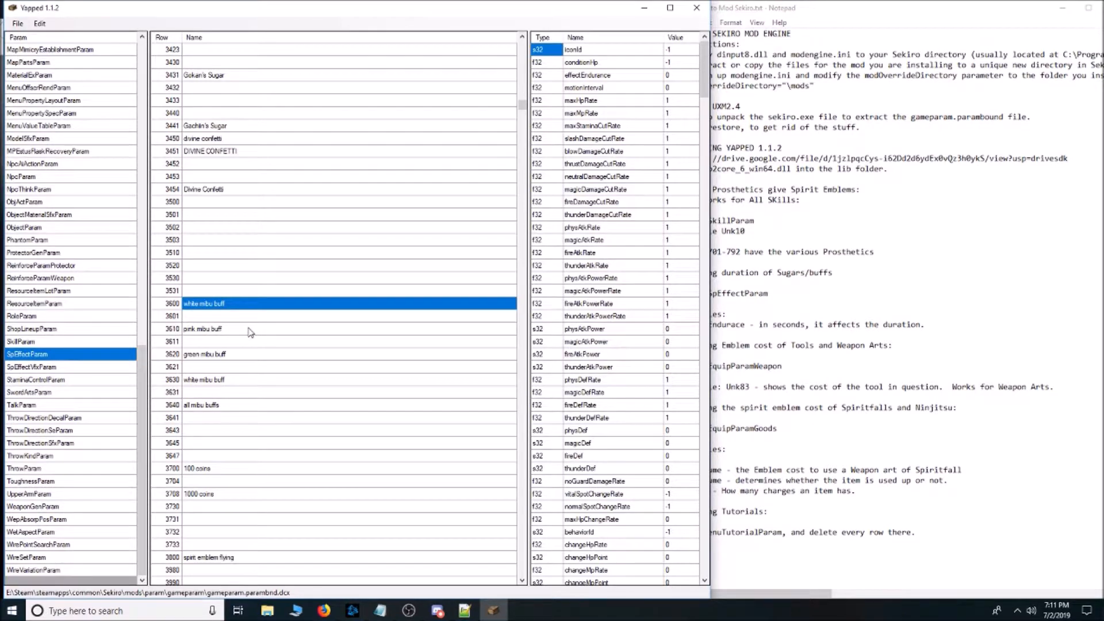
click(249, 330)
click(246, 307)
click(245, 330)
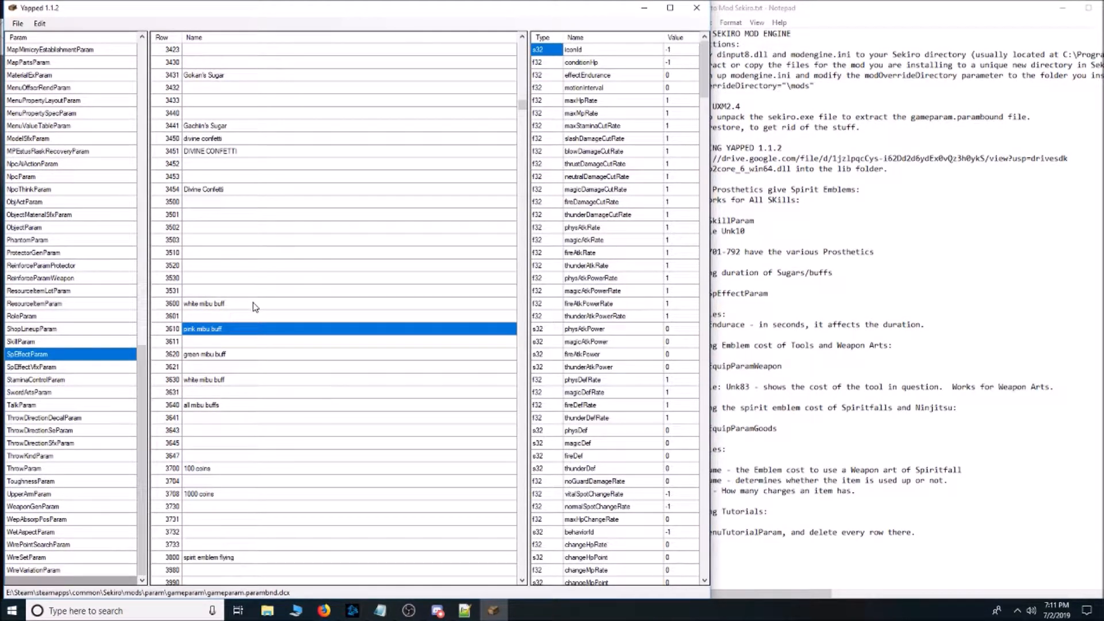
Inspect the unnamed rows beside the mibu buffs, check effectEndurance of row 3601, and view the all mibu buffs row.
click(243, 317)
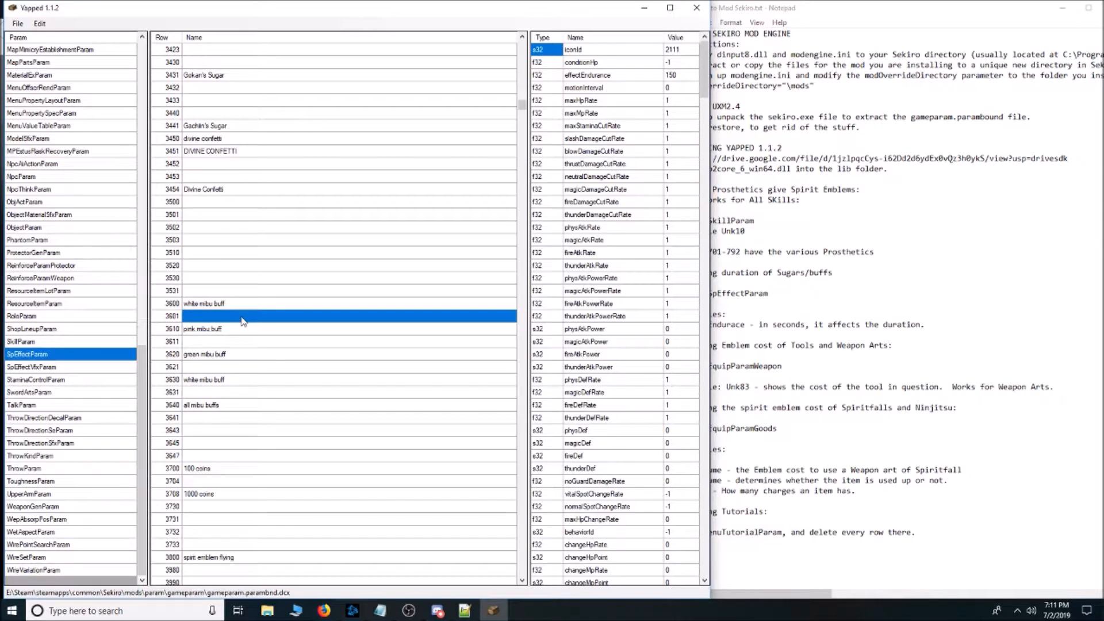
click(243, 342)
click(246, 367)
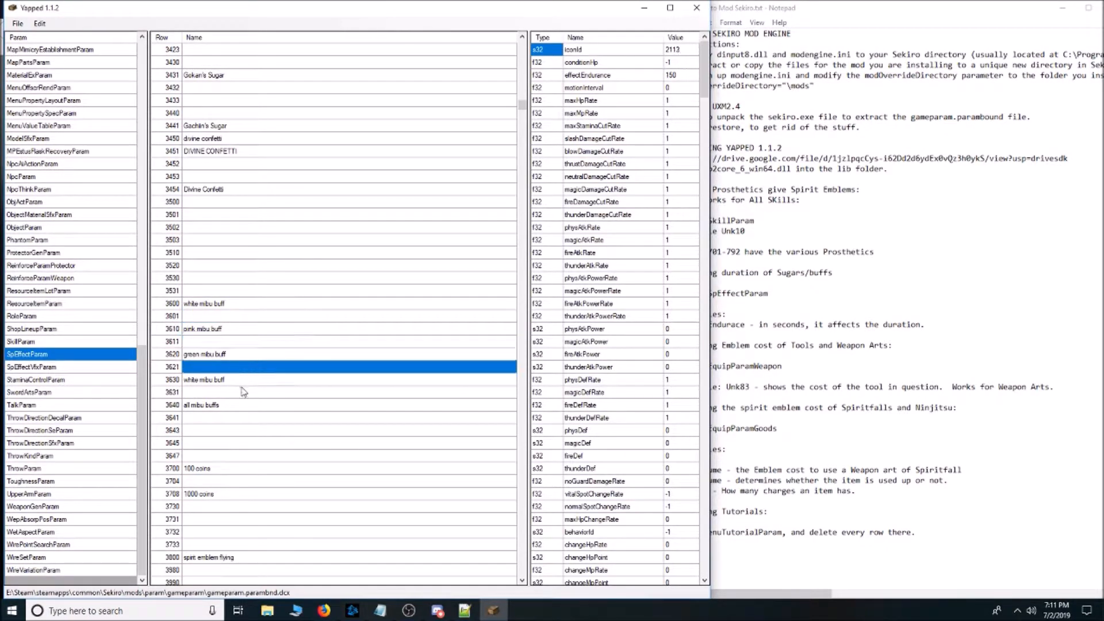
click(243, 393)
click(244, 418)
click(244, 405)
click(243, 381)
click(250, 316)
click(674, 74)
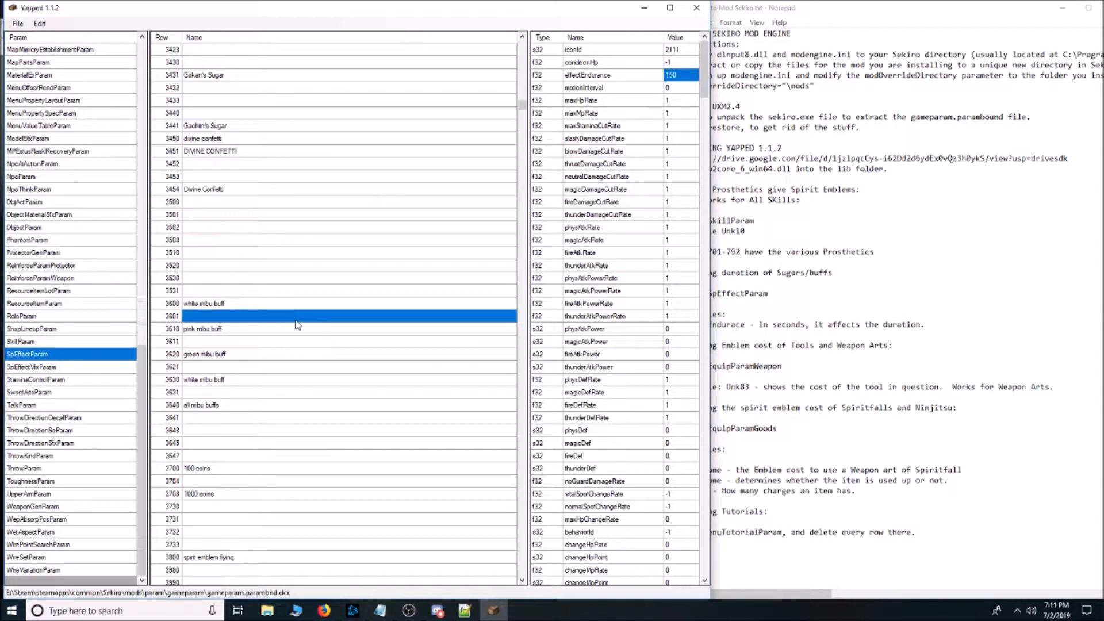
scroll(297, 325, down, 2)
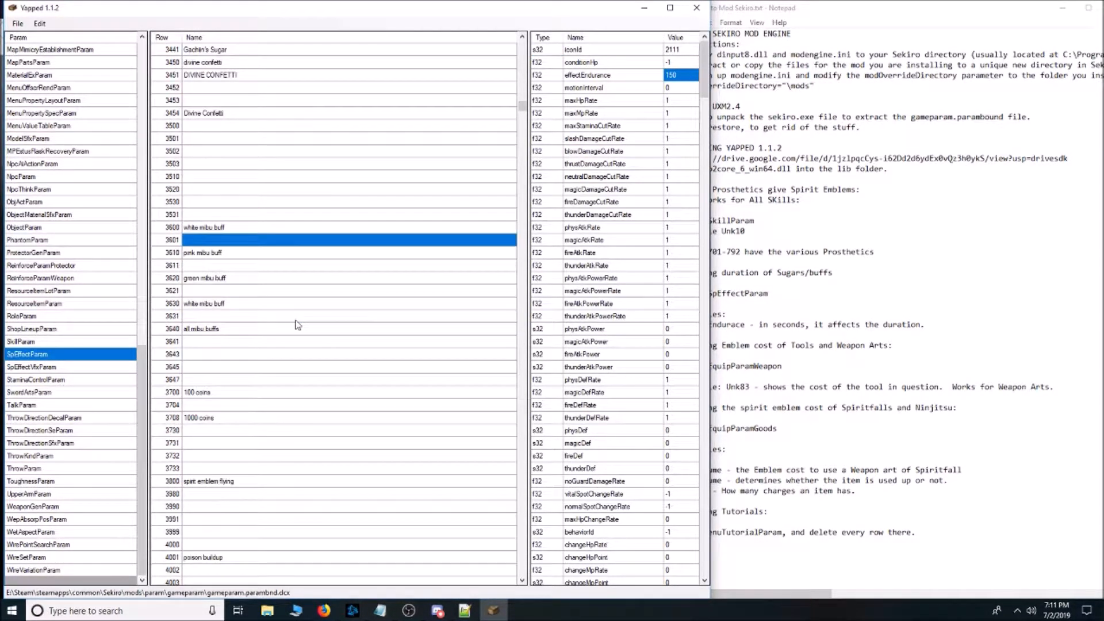
click(233, 331)
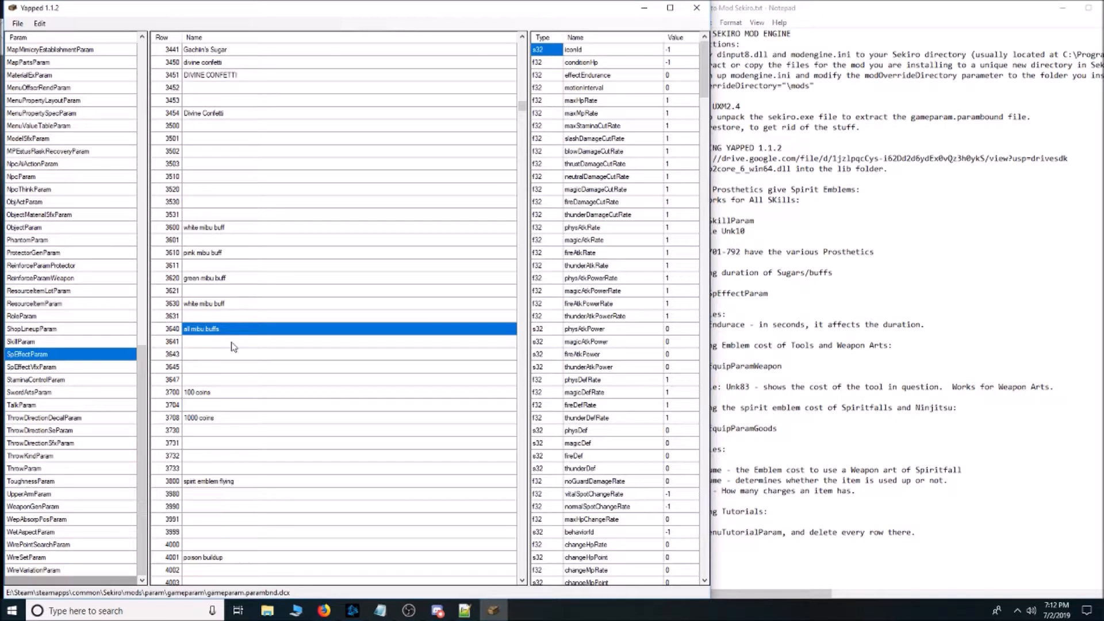
Locate the living force rows near 106020, check effectEndurance of the vent and purple vent rows, and view bestowal ninjutsu.
scroll(287, 364, down, 15)
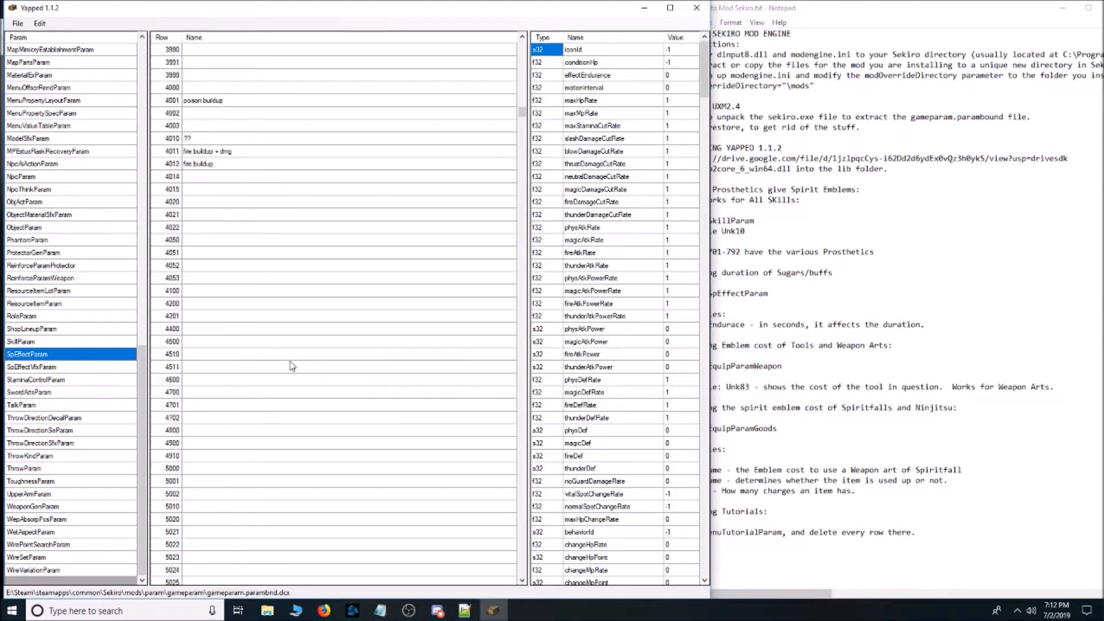
scroll(292, 366, down, 20)
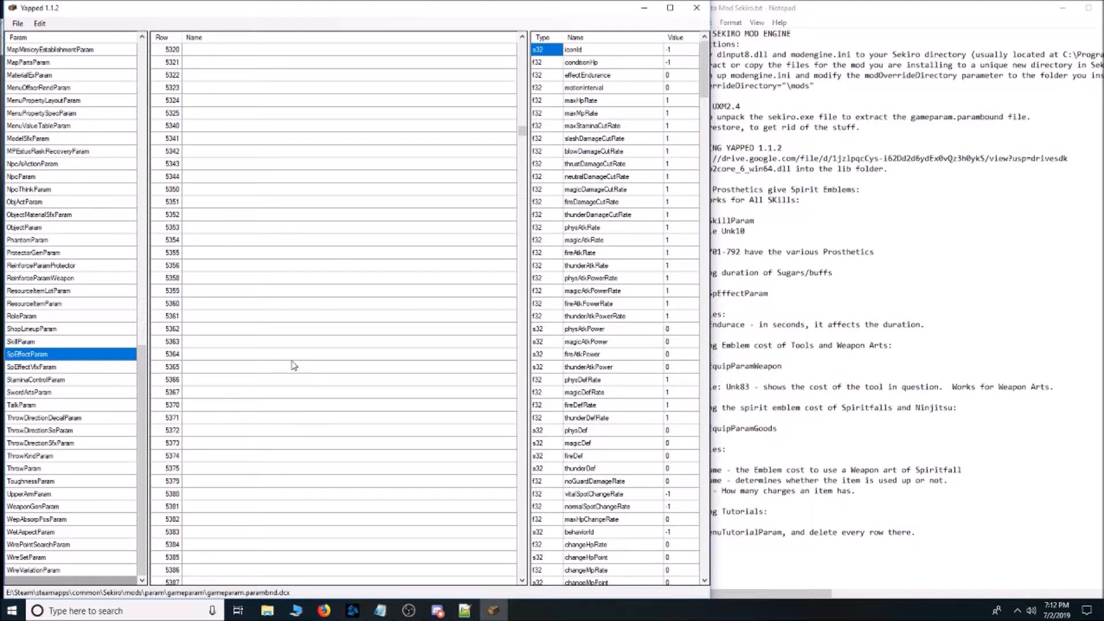
scroll(294, 366, down, 12)
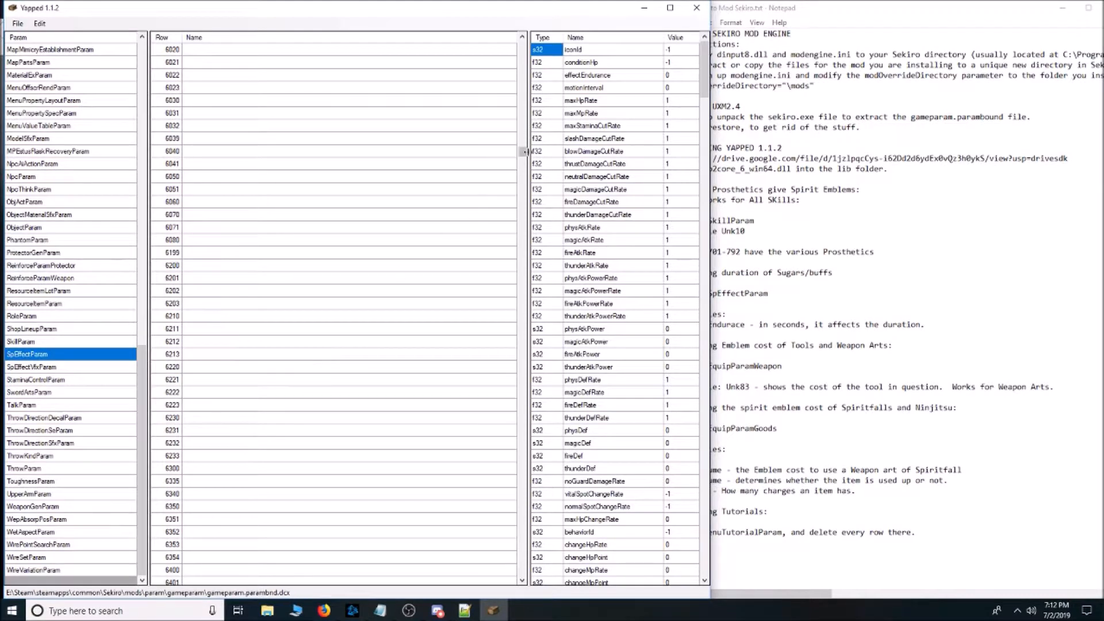
drag(522, 157, 521, 281)
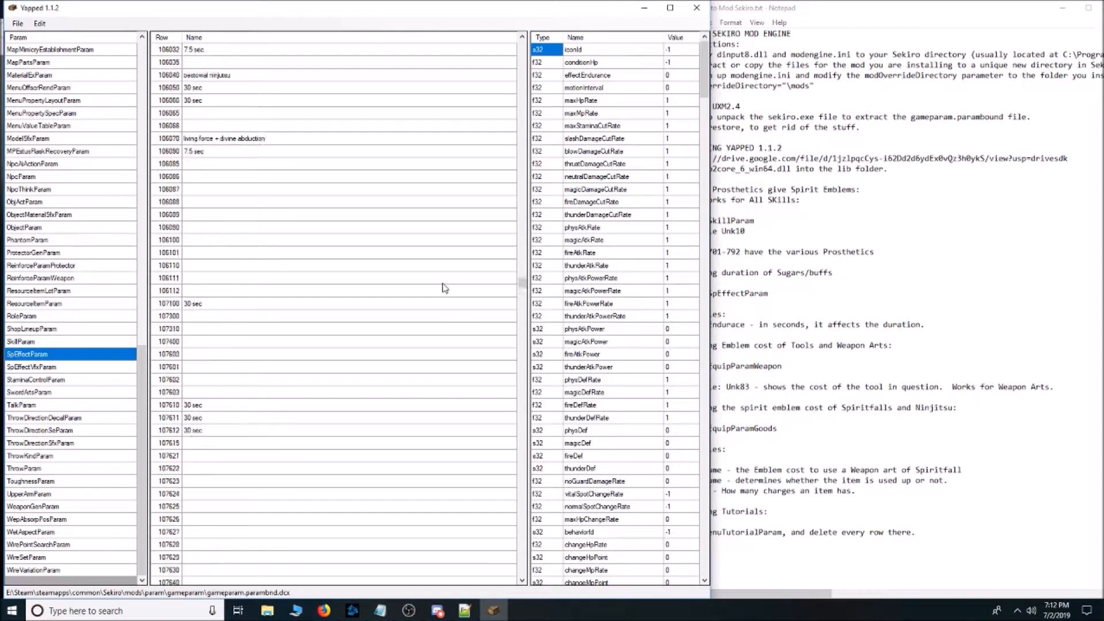
scroll(444, 287, up, 1)
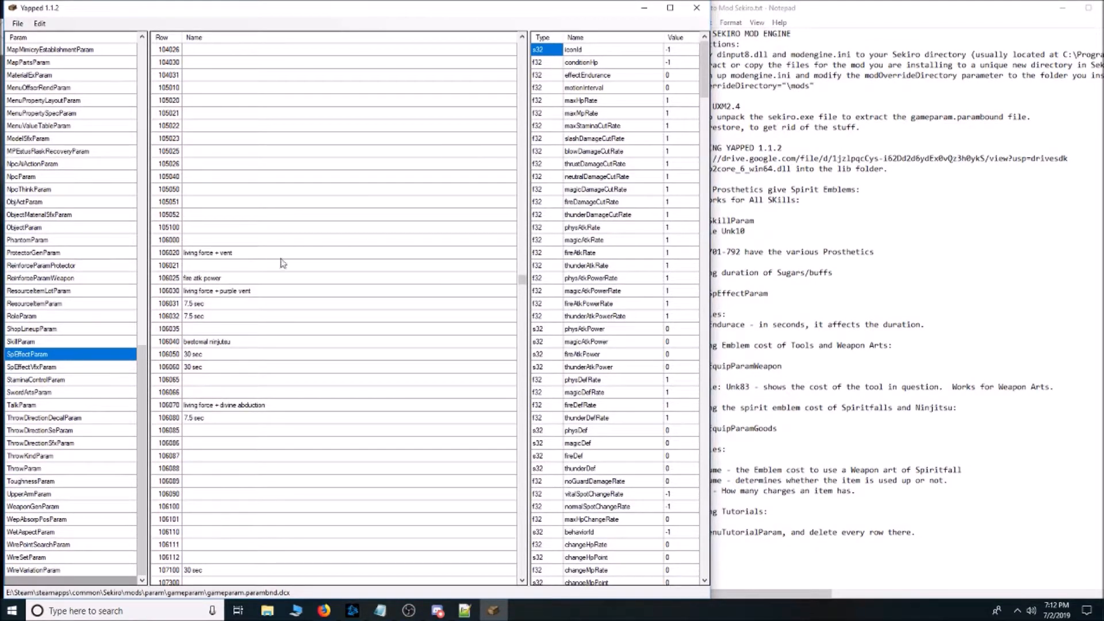
click(257, 254)
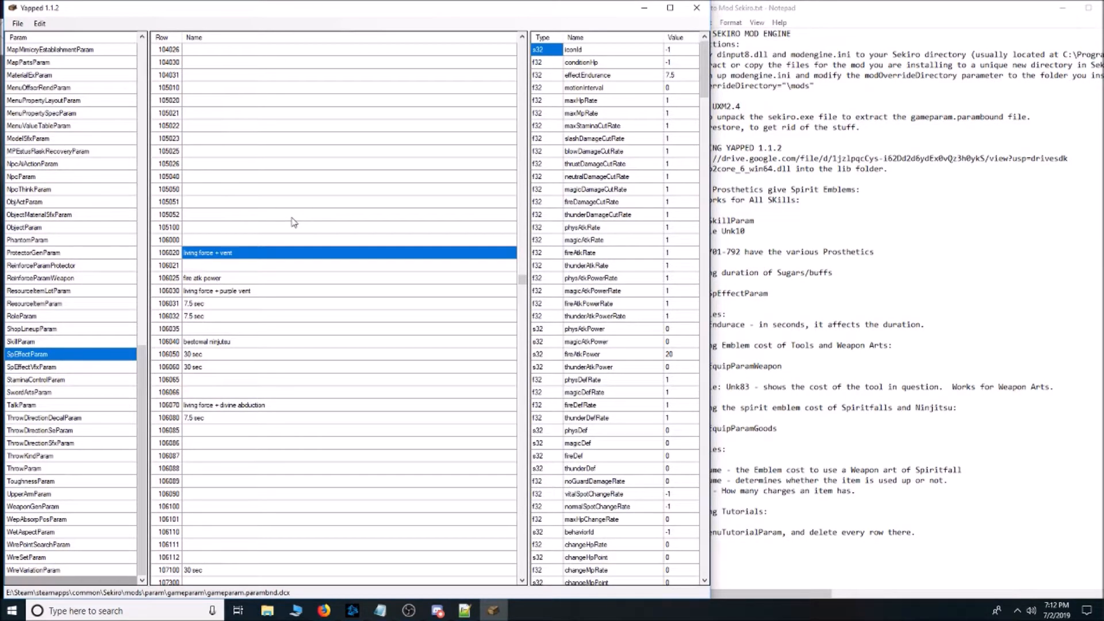
click(683, 76)
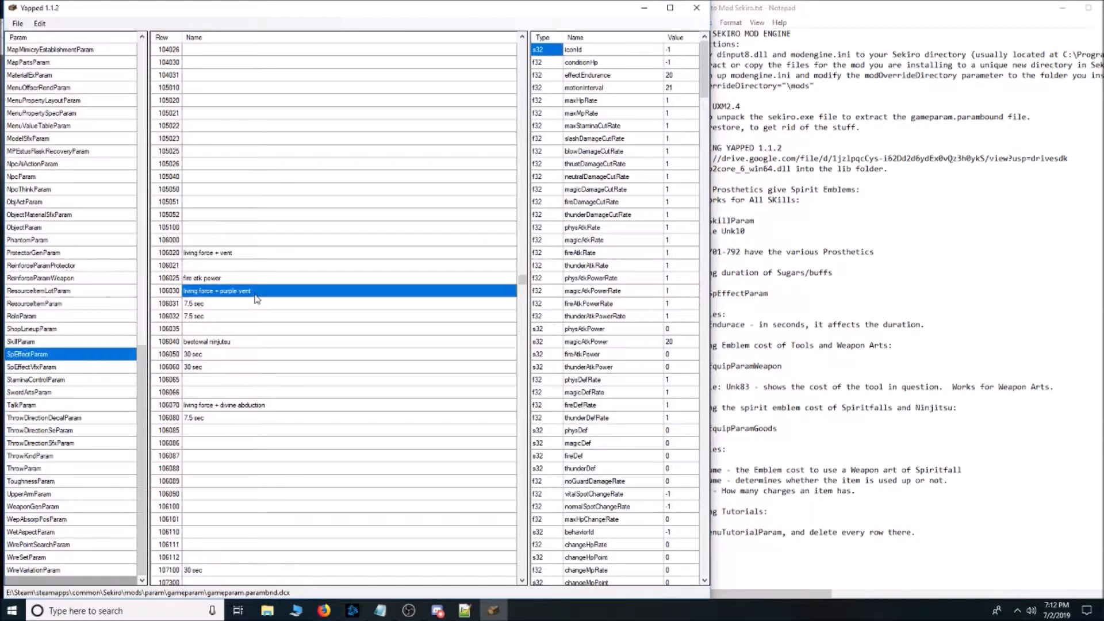
click(684, 76)
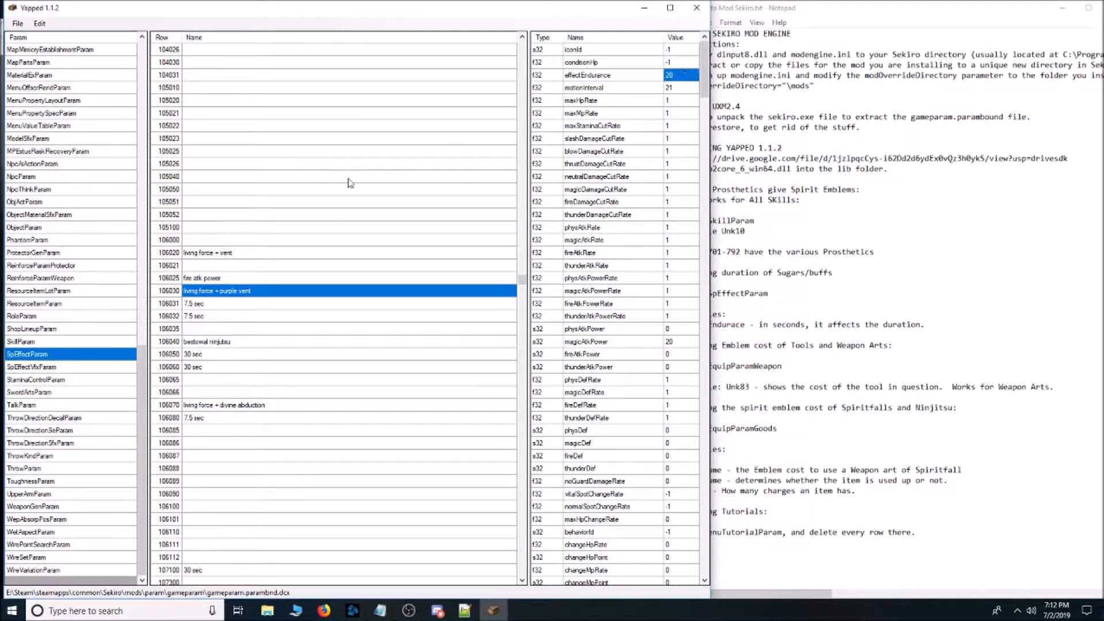
click(261, 344)
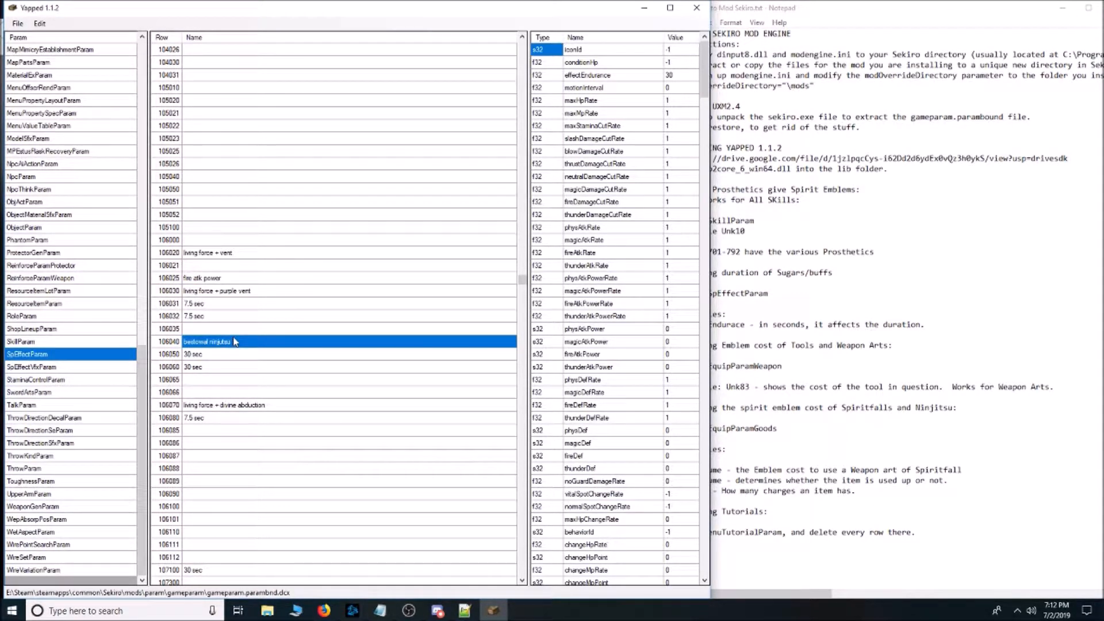
Locate the passive skill rows from 150000 and view Stronger healing rank2, Ascending Carp and Breath of Nature Shadow.
scroll(291, 329, down, 14)
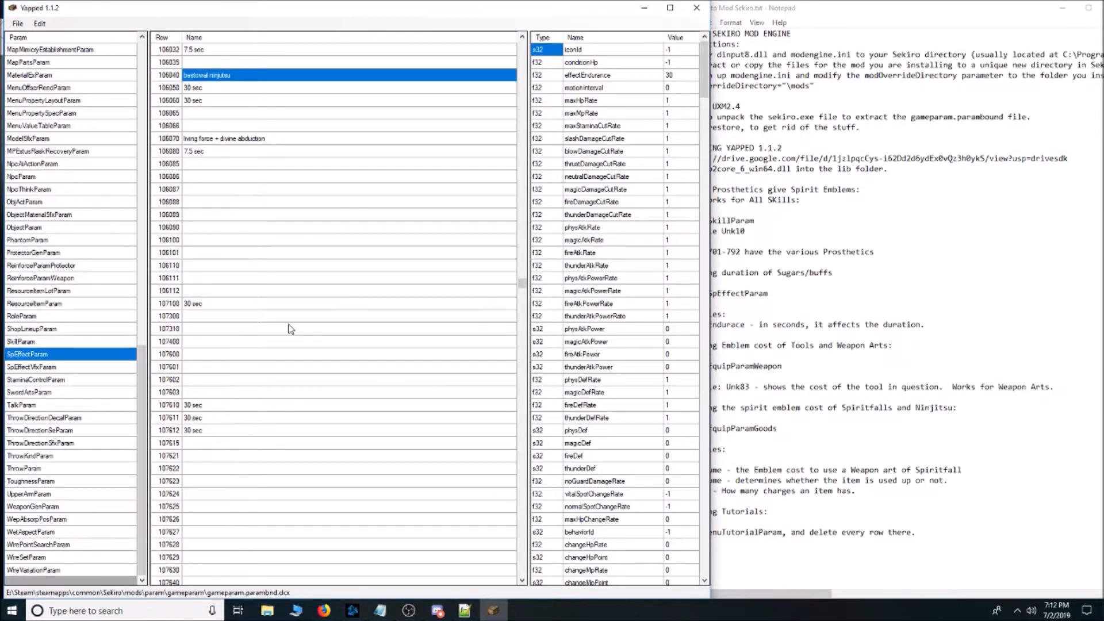
scroll(290, 329, down, 3)
drag(523, 287, 524, 350)
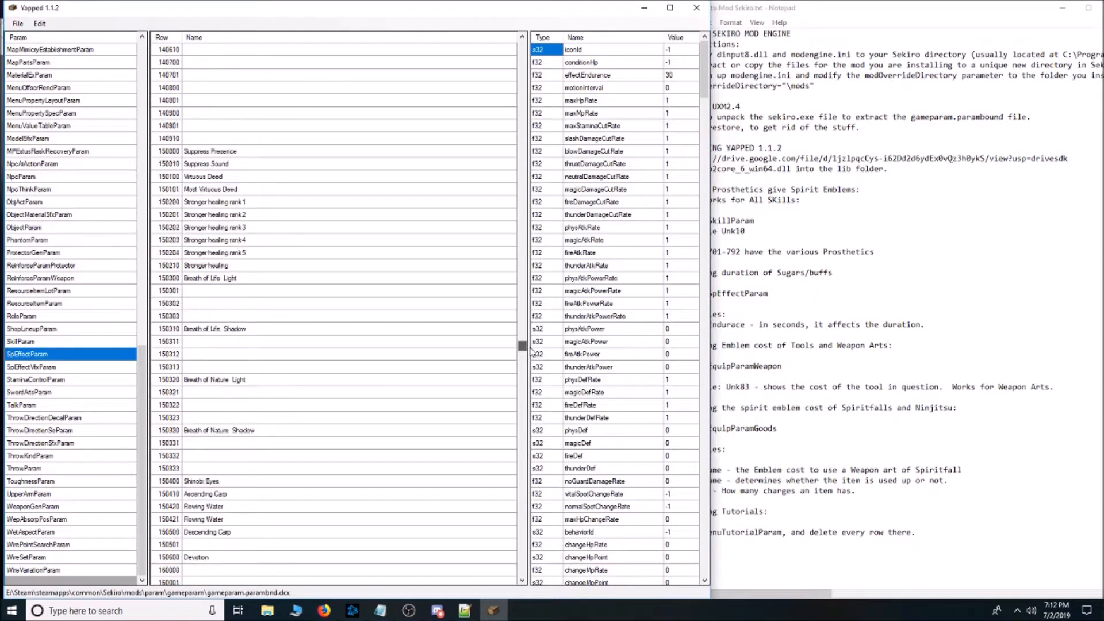
click(253, 214)
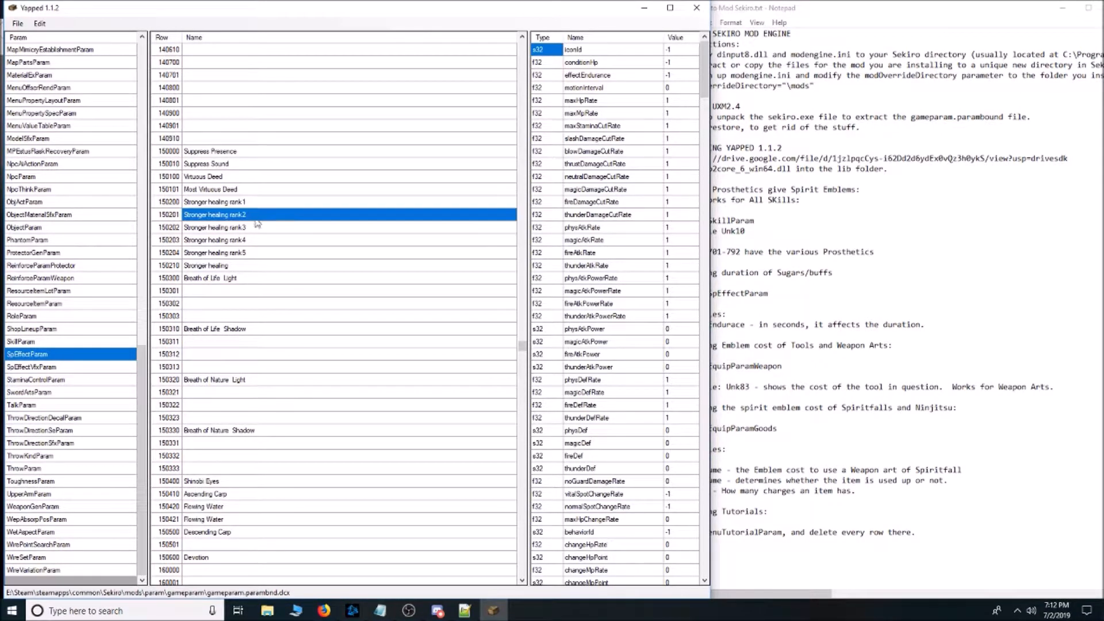
click(237, 493)
click(255, 432)
Nudge the editor window and switch to the How to Mod Sekiro notes in Notepad to consult the emblem cost section.
drag(364, 8, 365, 7)
mouse_move(705, 83)
mouse_down()
mouse_move(703, 144)
mouse_move(706, 81)
mouse_up()
click(1059, 238)
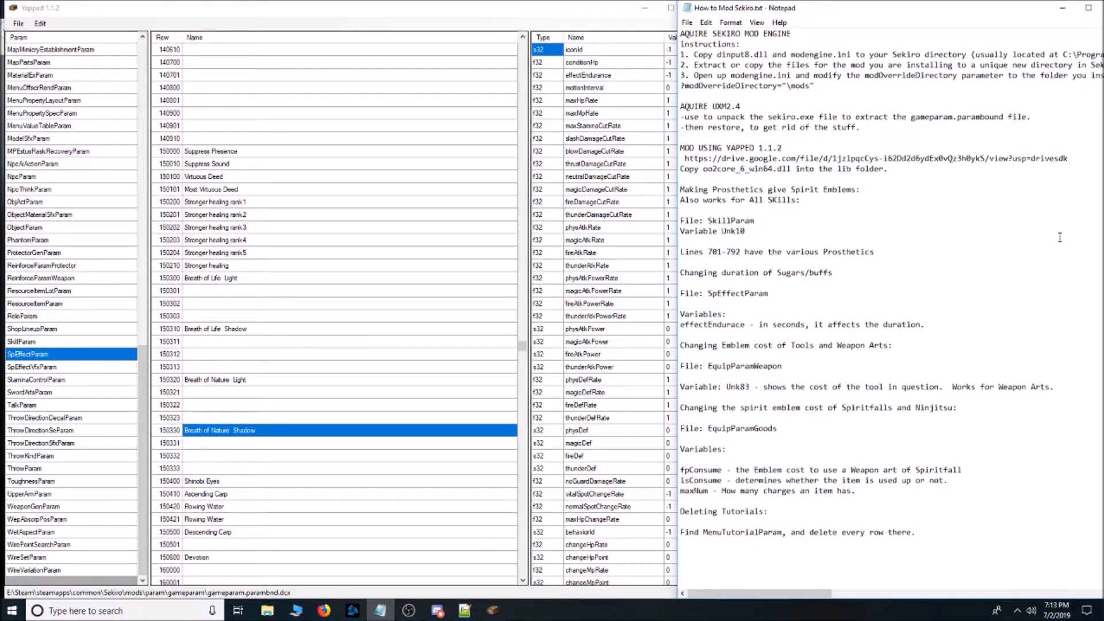
Switch back to Yapped, open EquipParamWeapon and browse its combat art, prosthetic tool and skill rows.
drag(142, 406, 152, 101)
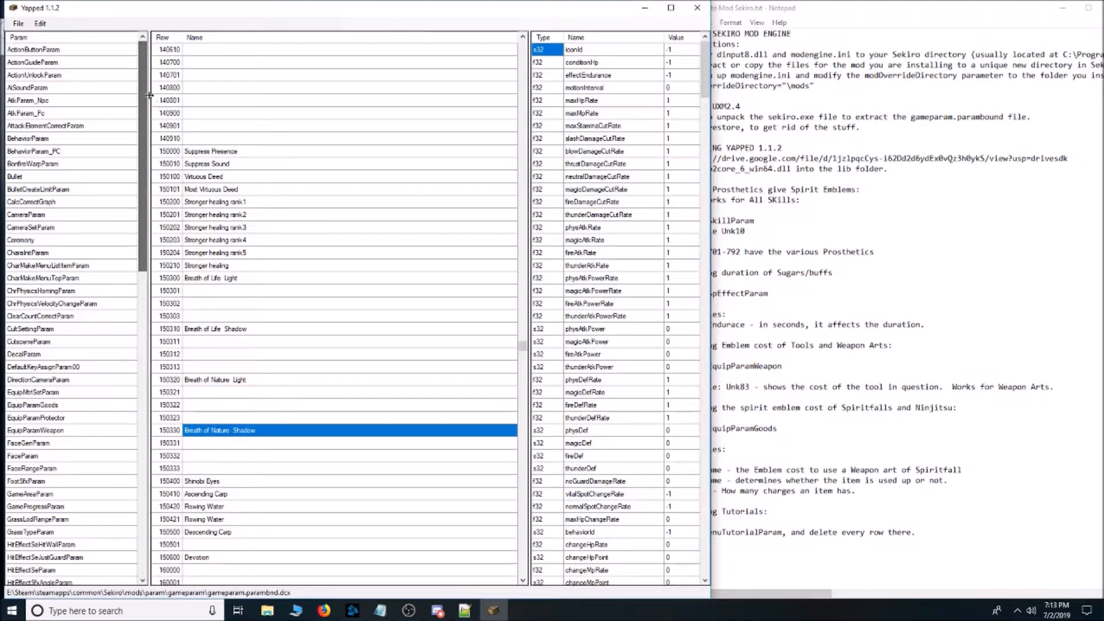
click(64, 432)
scroll(275, 281, up, 10)
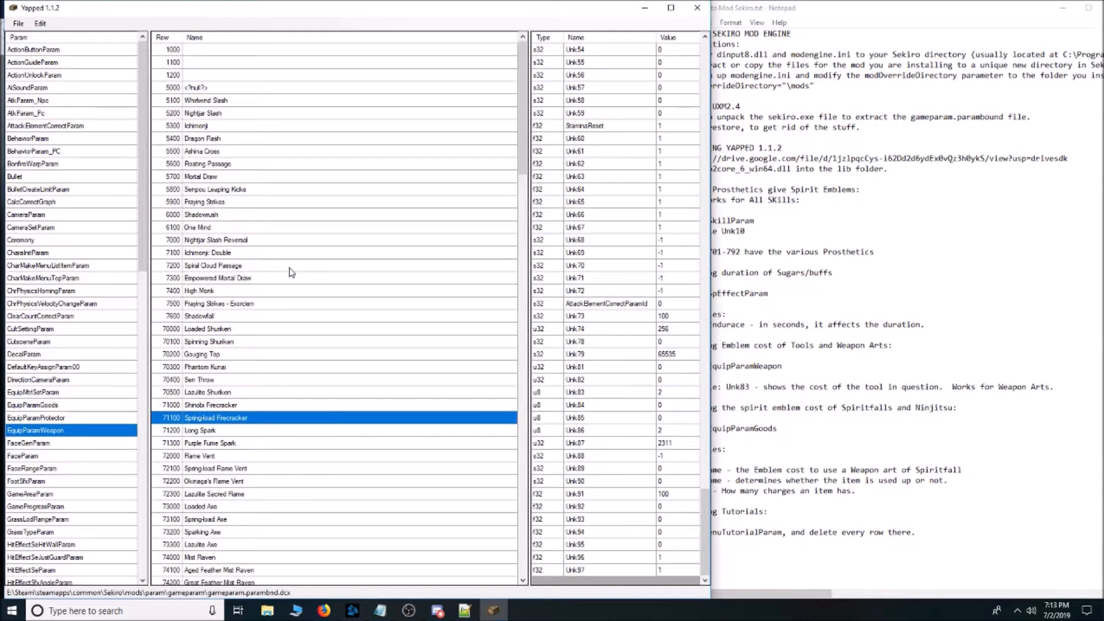
scroll(291, 237, down, 6)
scroll(290, 237, down, 3)
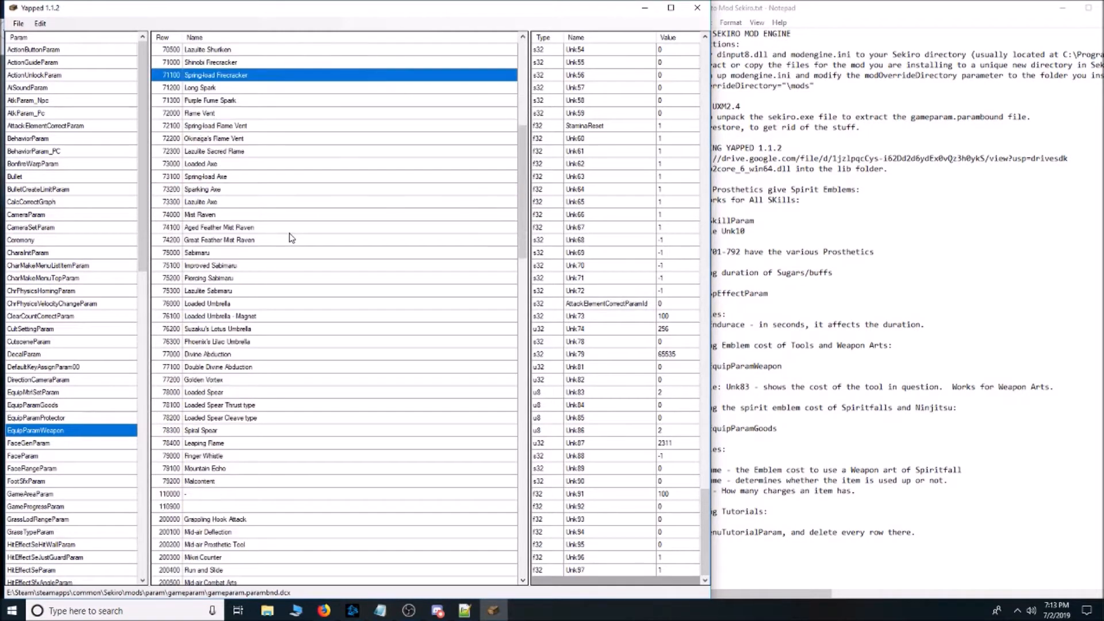
scroll(292, 237, down, 7)
scroll(302, 292, down, 7)
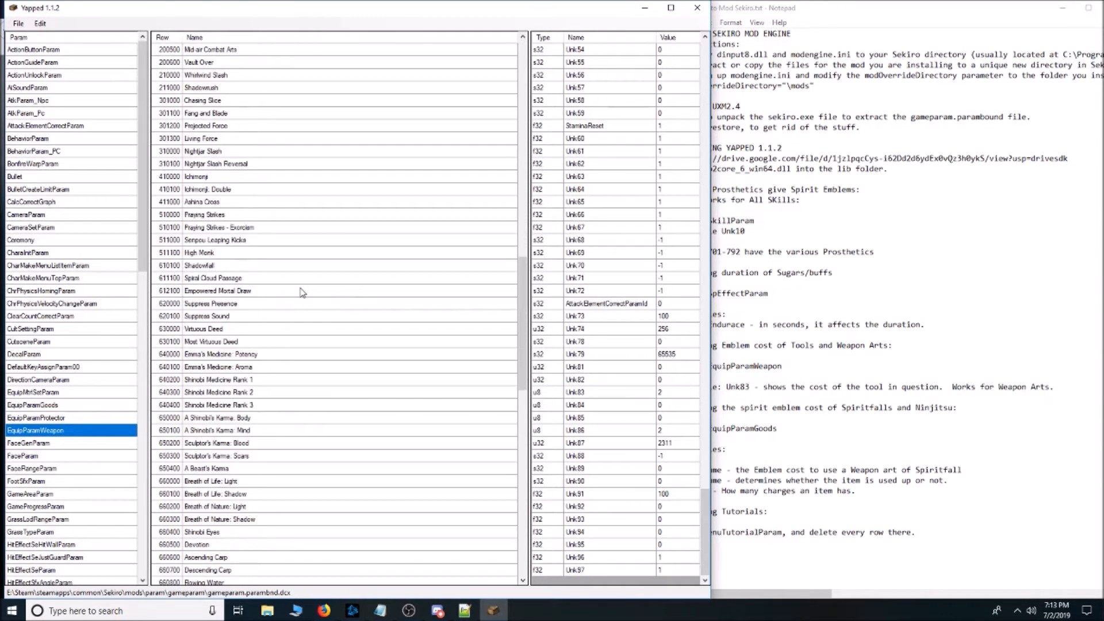
scroll(301, 292, up, 15)
scroll(301, 292, down, 20)
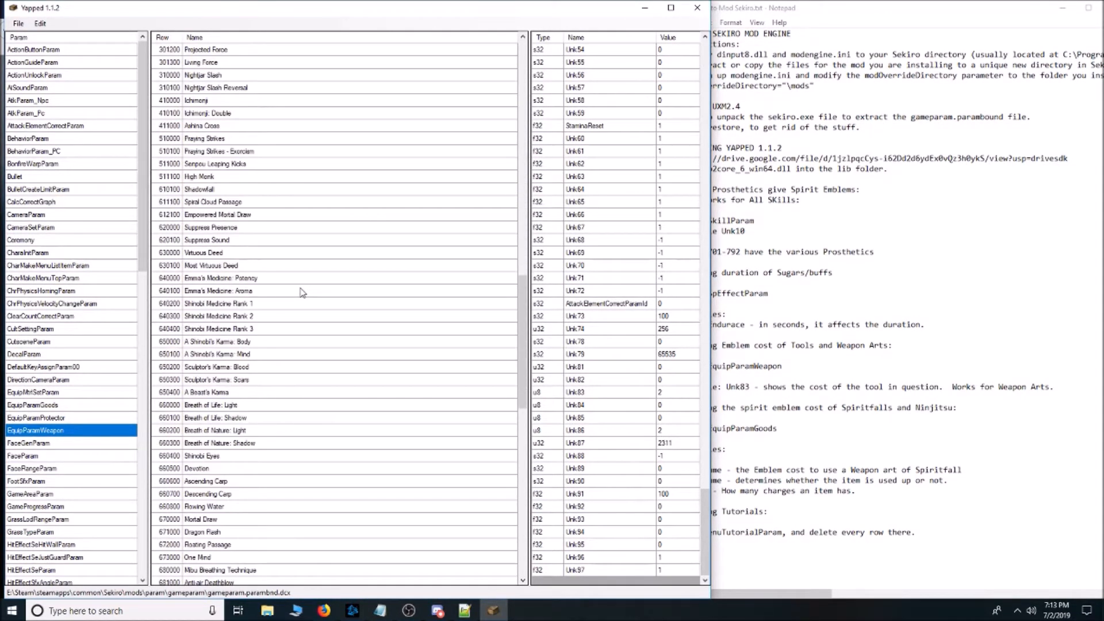
Locate the Unk83 emblem cost of the Spring-load Firecracker row in EquipParamWeapon, checking the variable against the Notepad notes.
scroll(302, 292, down, 12)
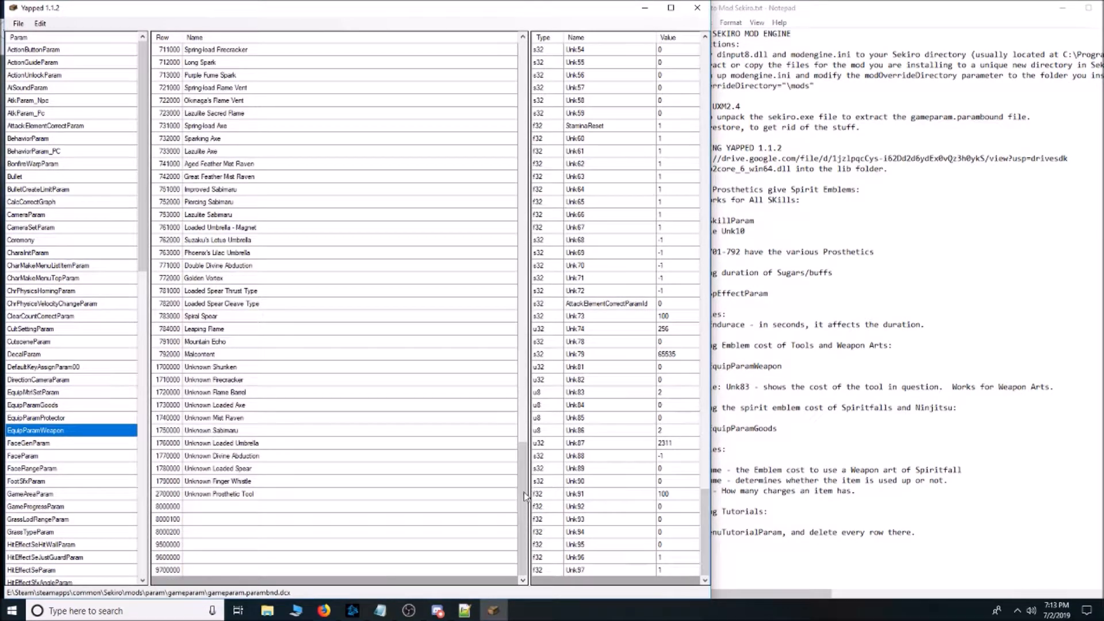
drag(528, 521, 493, 98)
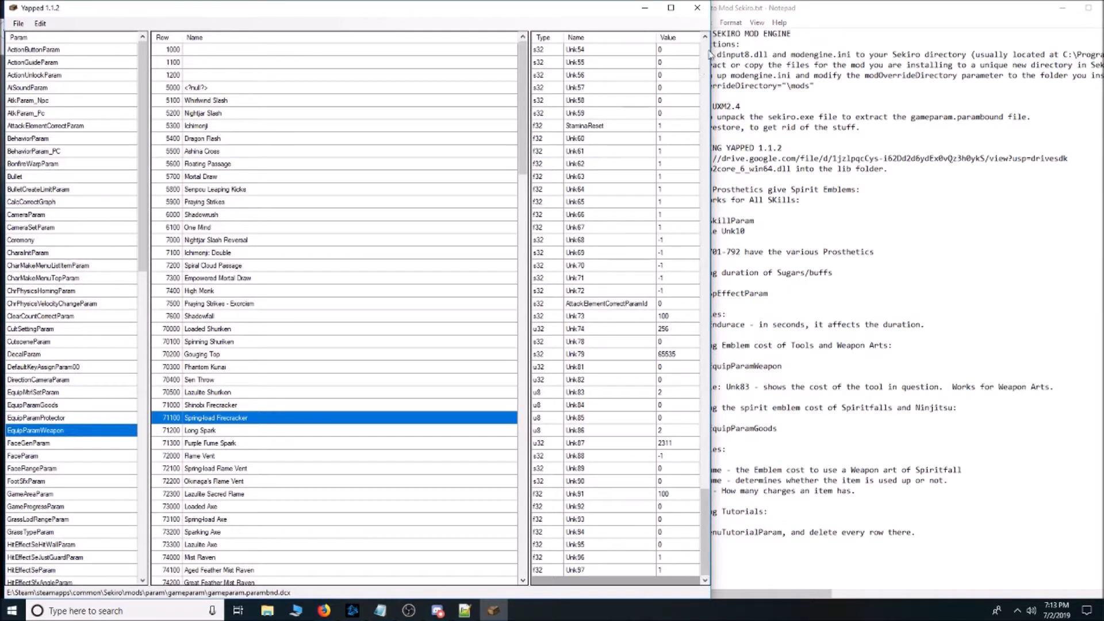
drag(705, 534, 735, 561)
click(611, 395)
click(969, 299)
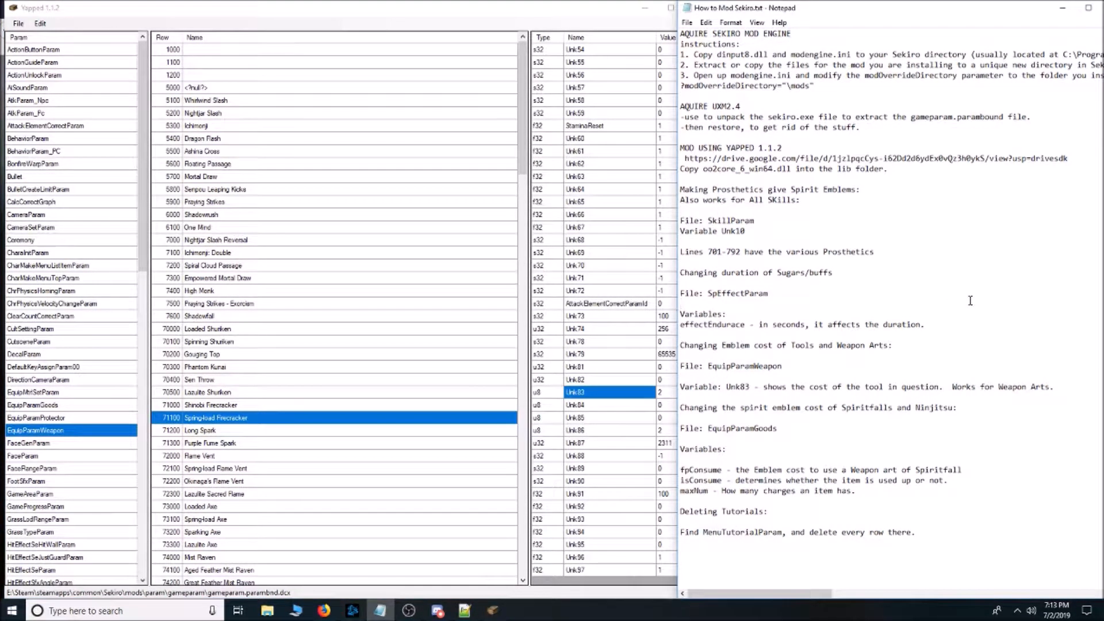
click(619, 396)
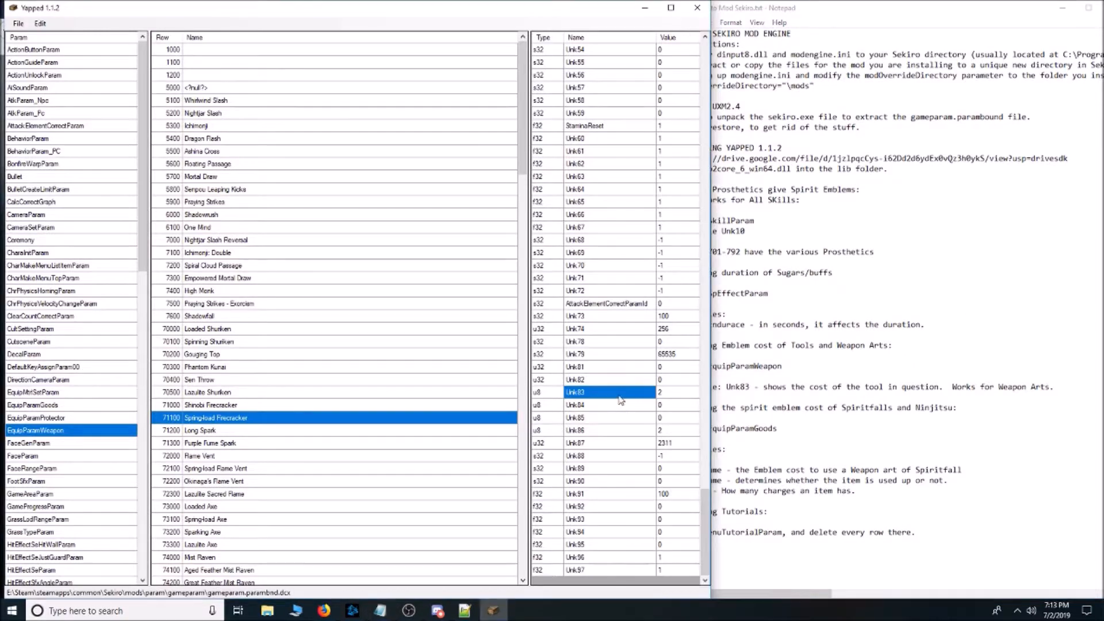
click(670, 397)
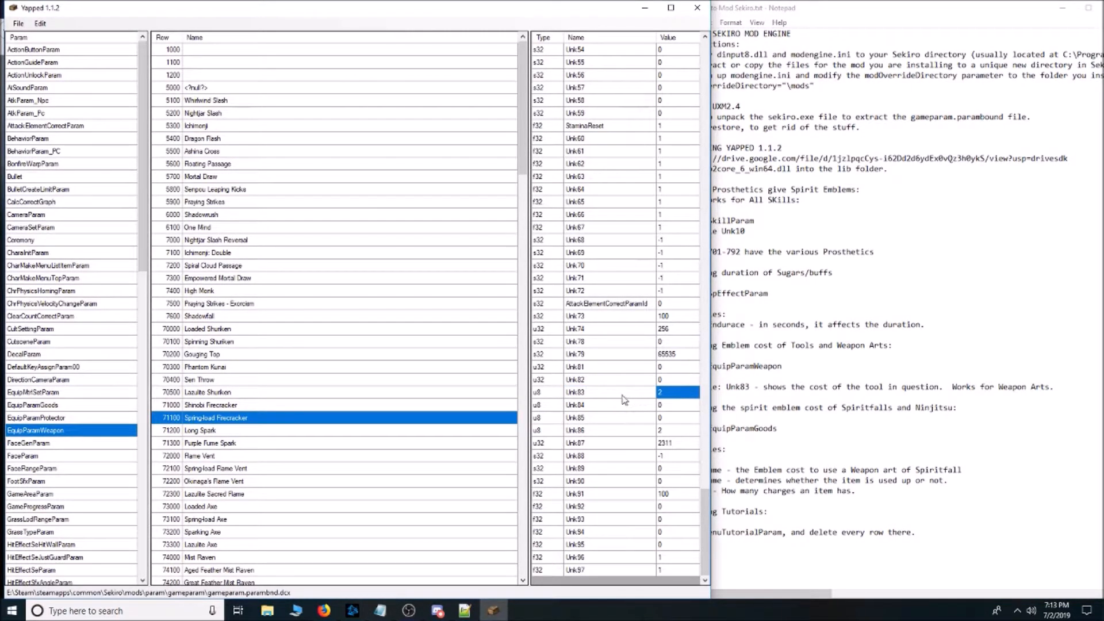
Compare the Unk83 emblem cost across the Ashina Cross, Mortal Draw, Empowered Mortal Draw and Shinobi Firecracker rows.
click(225, 164)
click(227, 153)
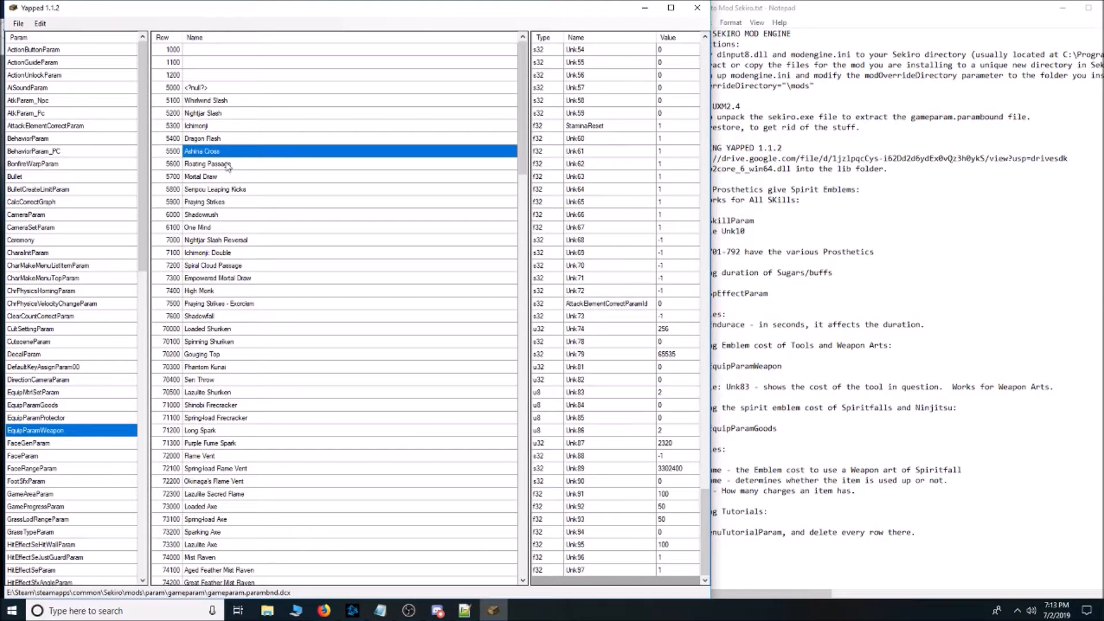
click(228, 177)
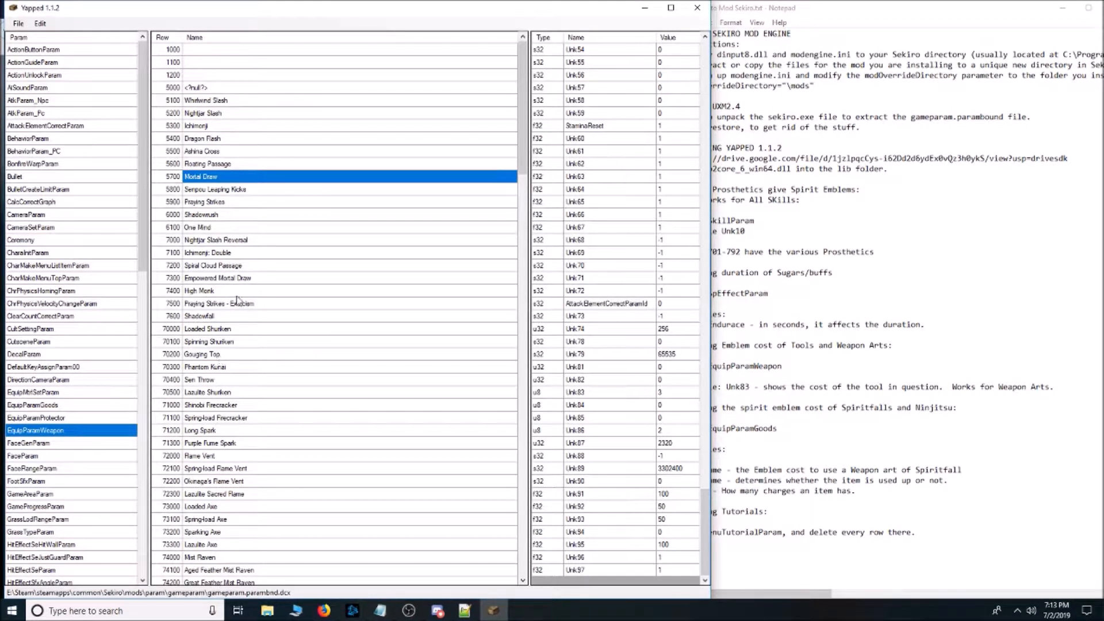
click(249, 282)
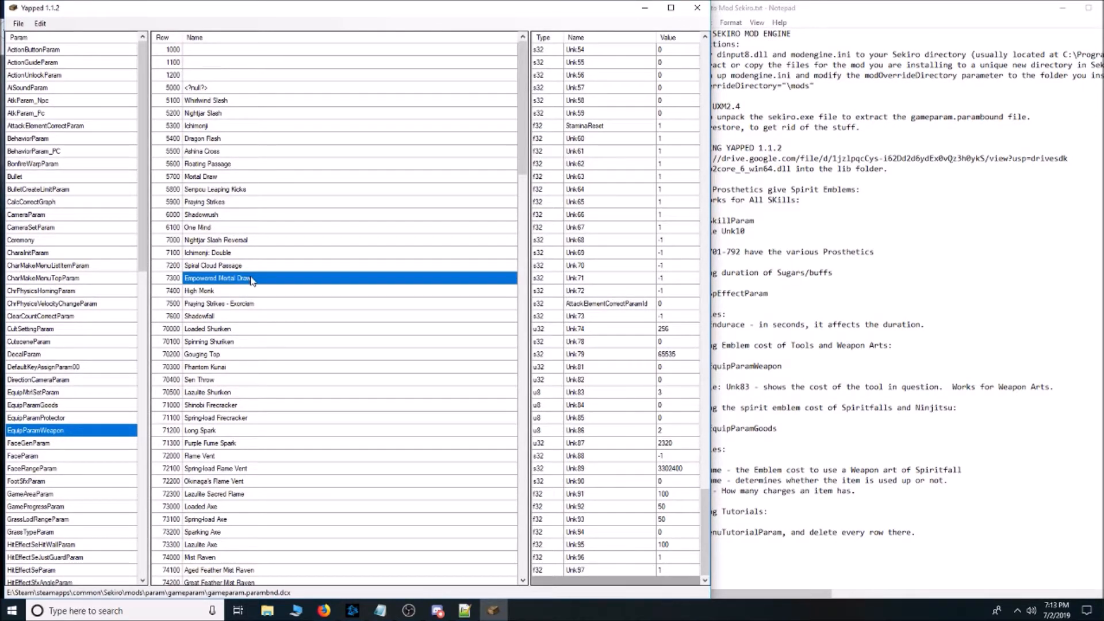
click(684, 394)
scroll(246, 365, down, 1)
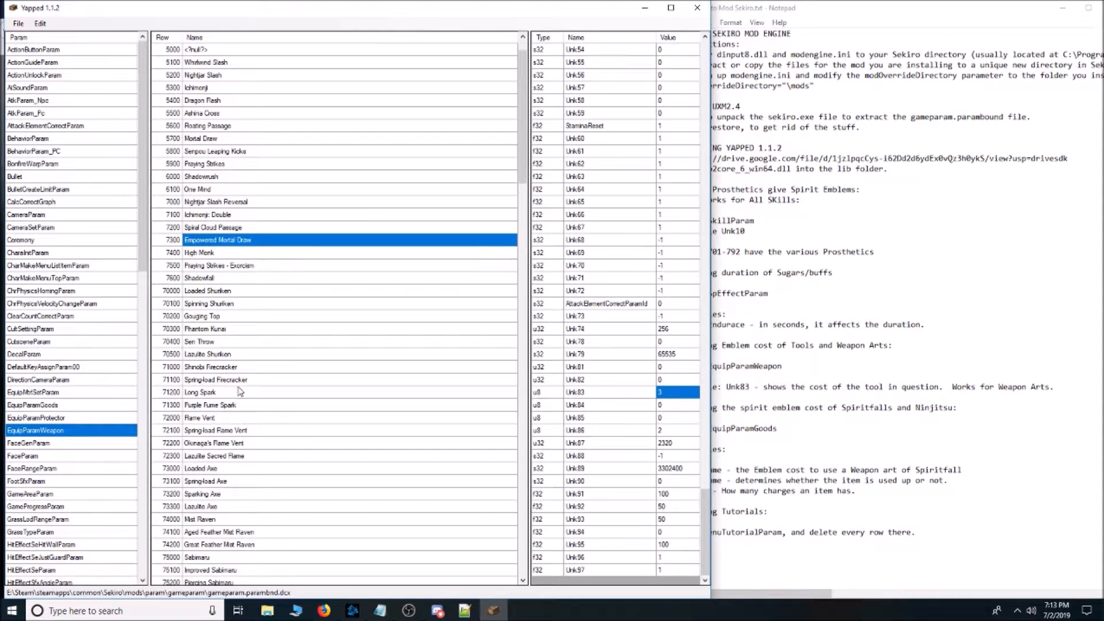
click(238, 368)
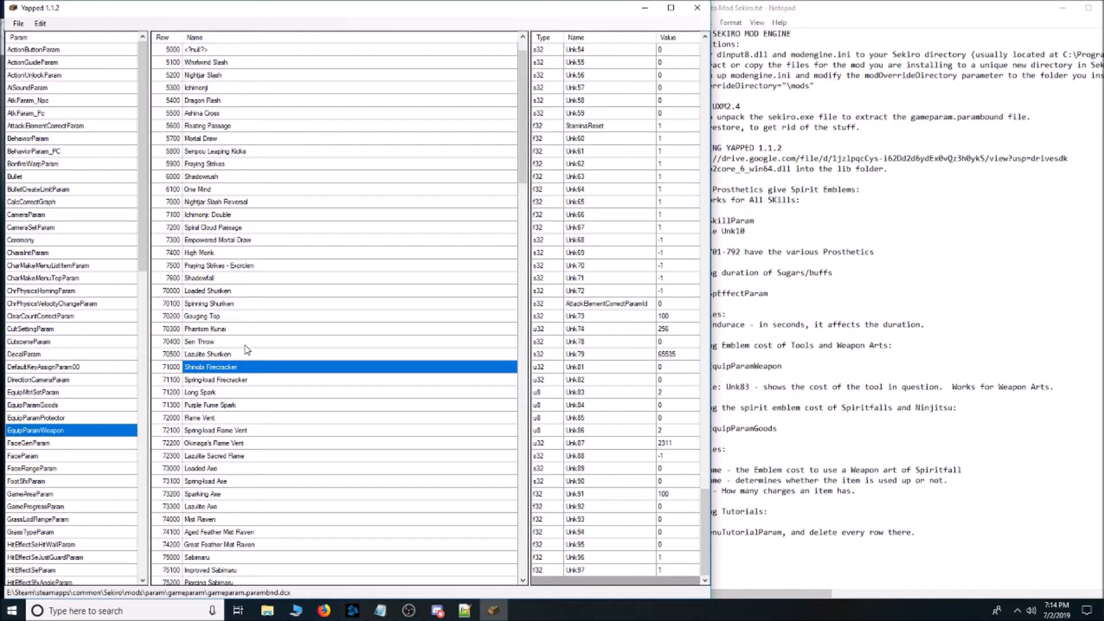
Browse the remaining EquipParamWeapon tool and skill rows, and switch to the Notepad notes on spiritfall and ninjutsu costs.
scroll(248, 345, down, 9)
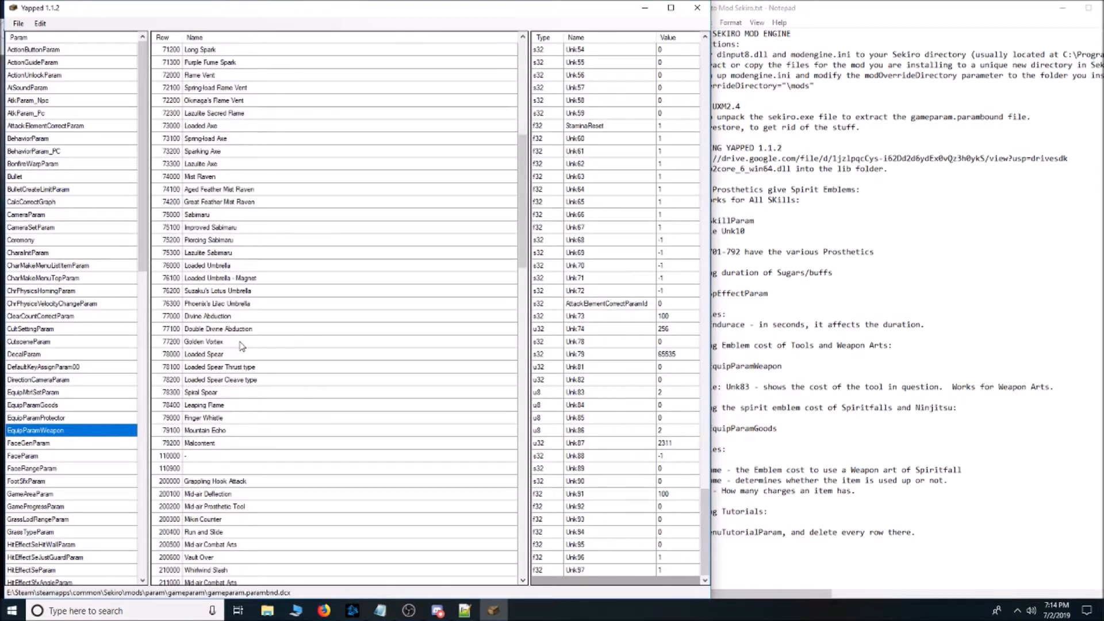
scroll(273, 322, down, 7)
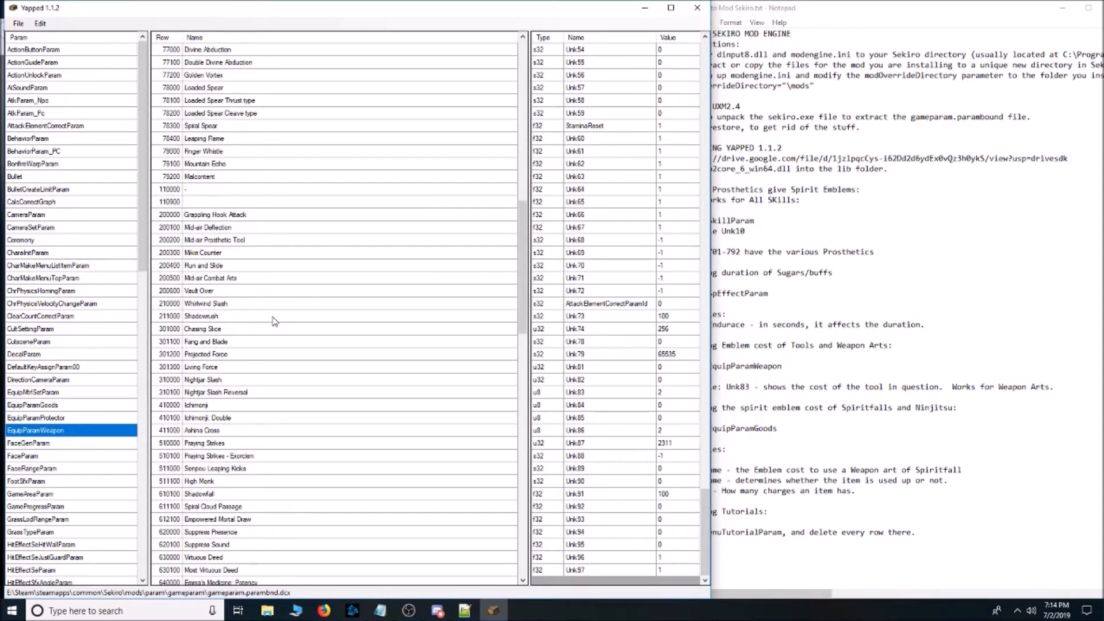
scroll(264, 447, down, 15)
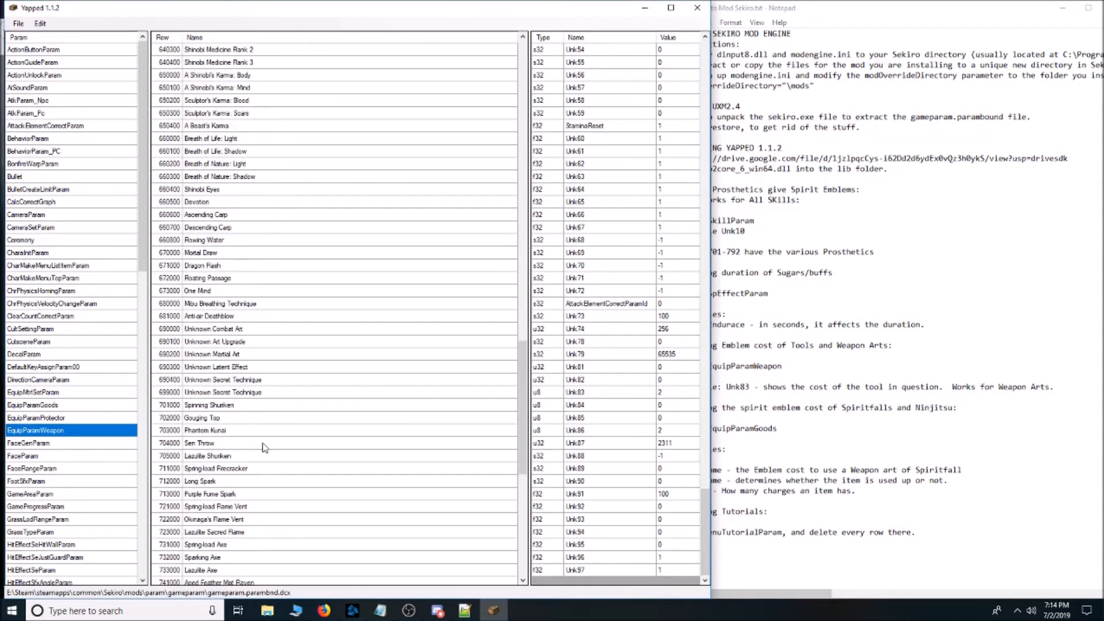
scroll(264, 447, up, 20)
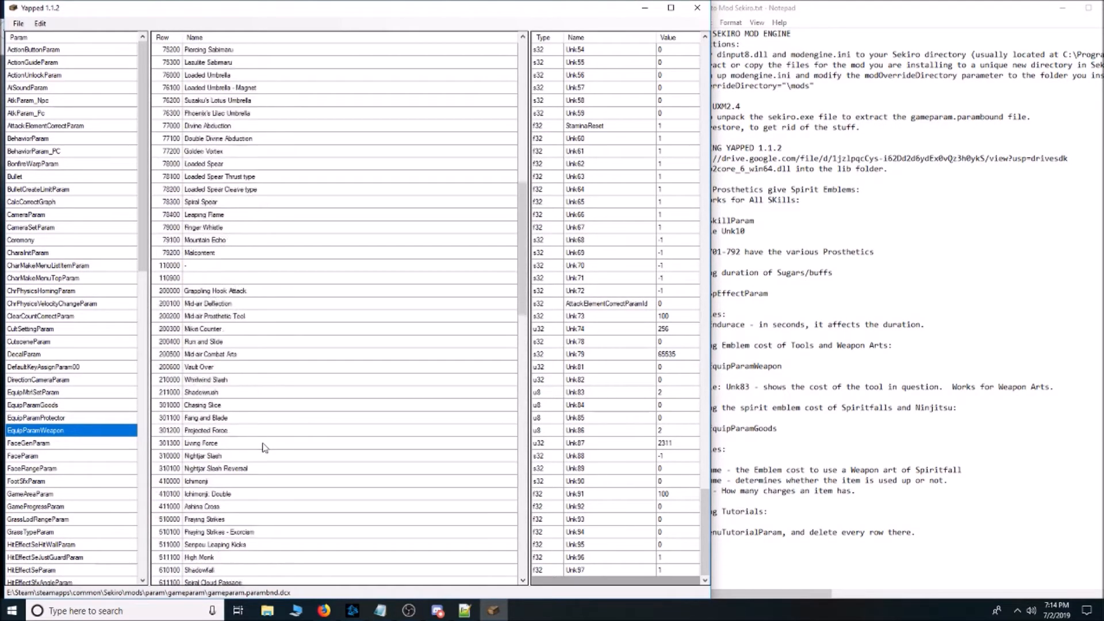
scroll(264, 447, up, 6)
click(978, 211)
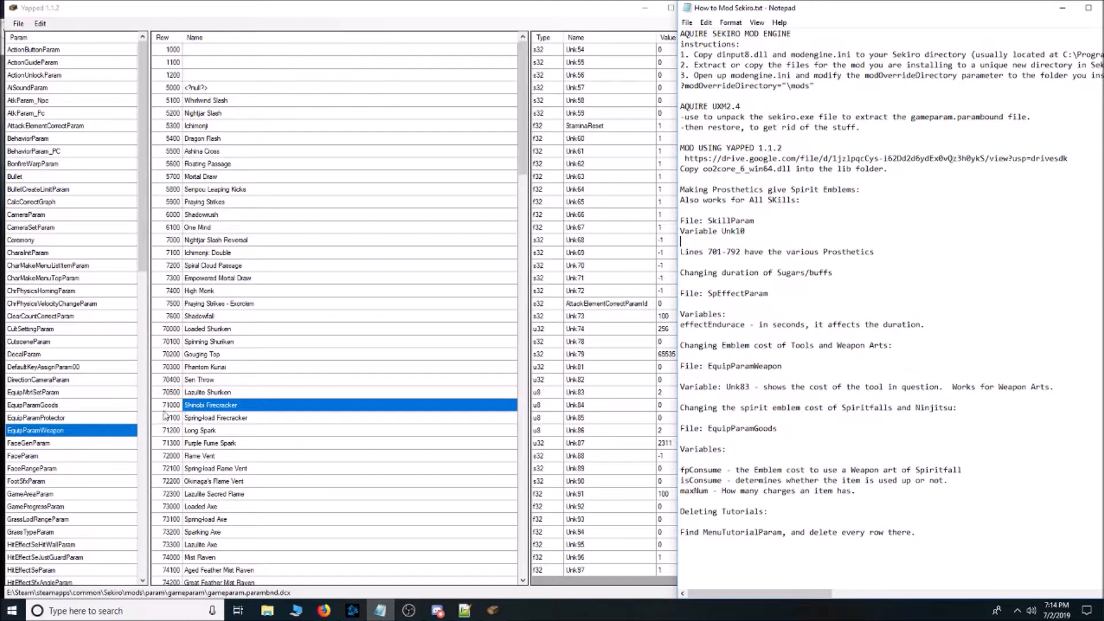
Switch back to Yapped, open EquipParamGoods and check fpConsume for Yashariku's Spiritfall and Mibu Pilgrimage Balloon.
click(70, 406)
scroll(443, 316, up, 6)
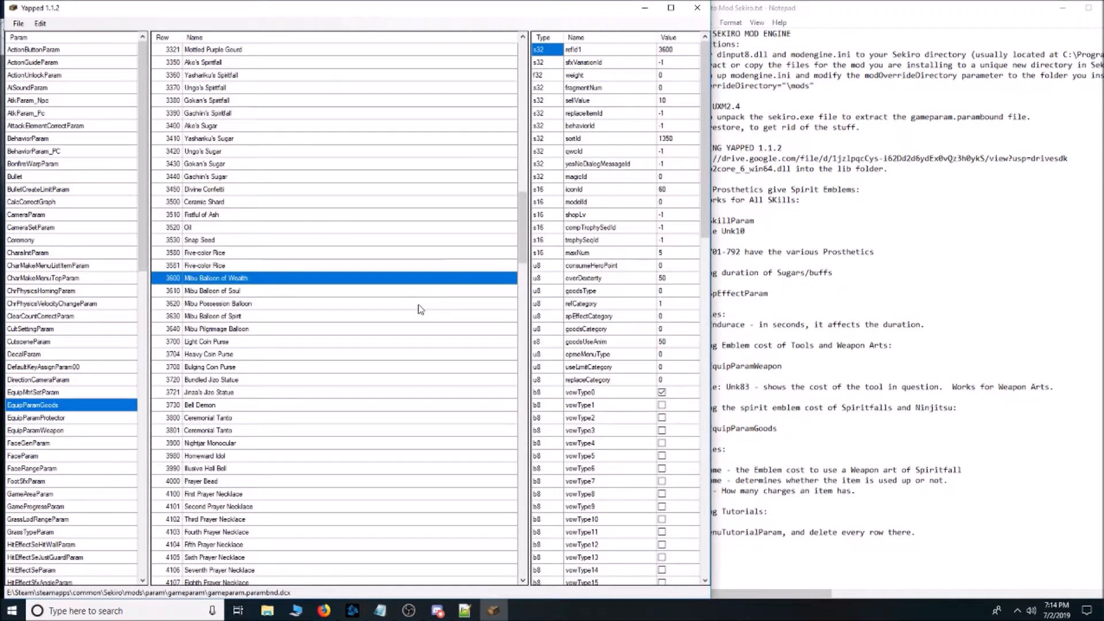
scroll(384, 308, up, 2)
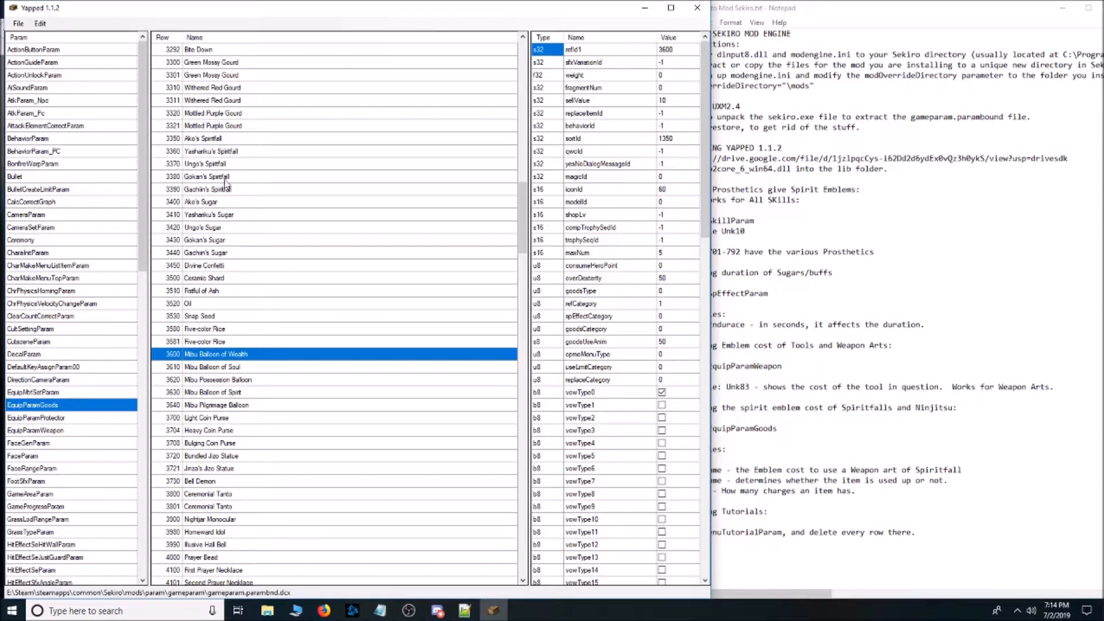
click(229, 154)
drag(705, 132, 723, 559)
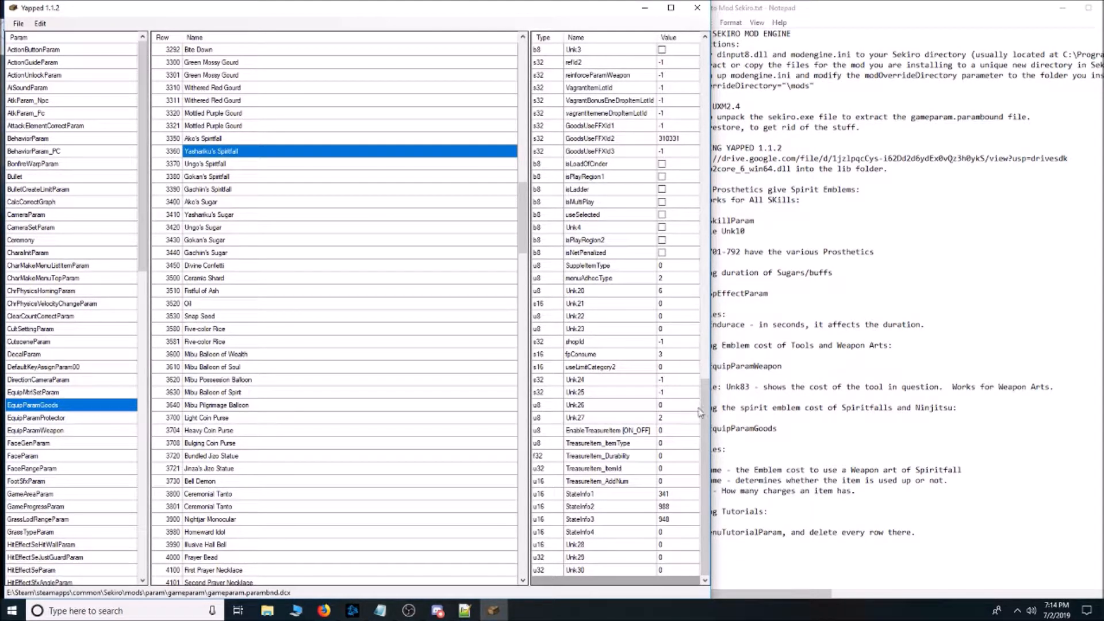
drag(706, 412, 710, 56)
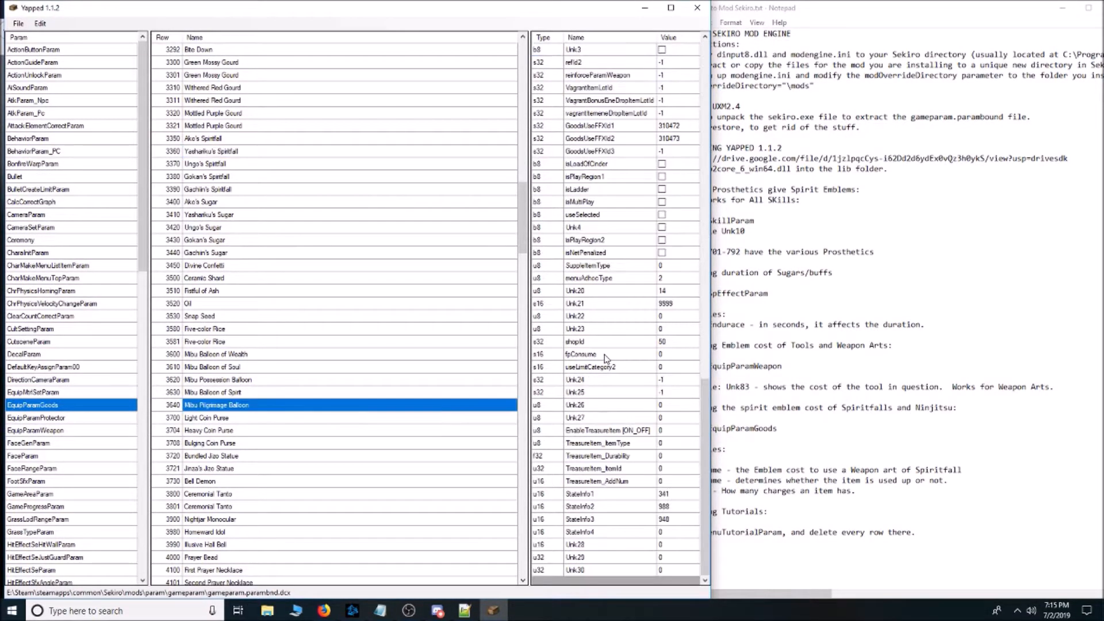
click(606, 358)
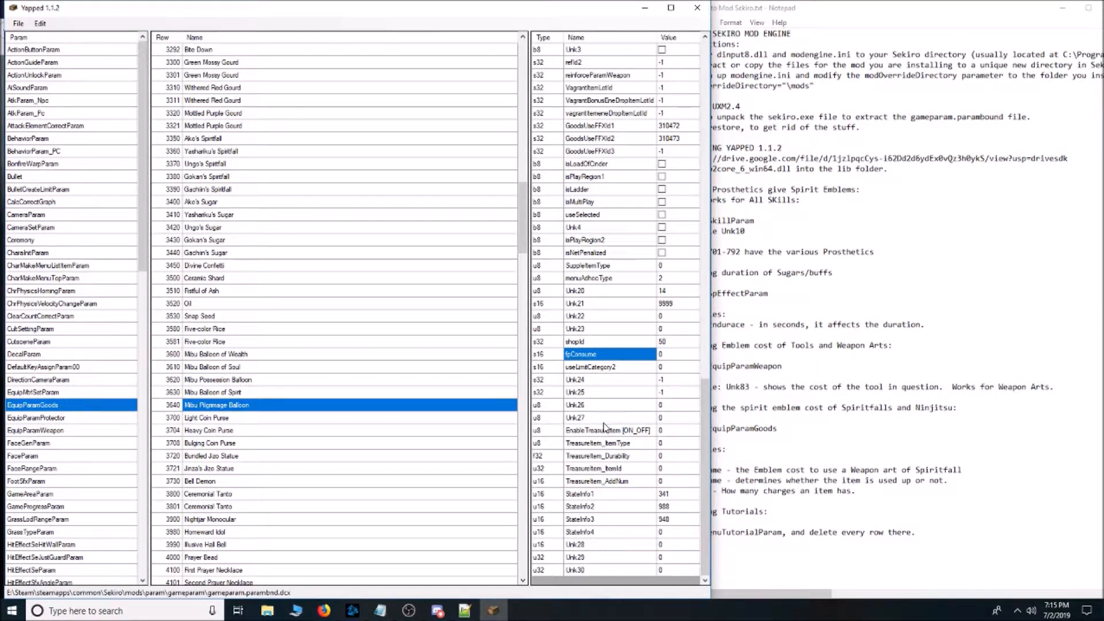
click(675, 356)
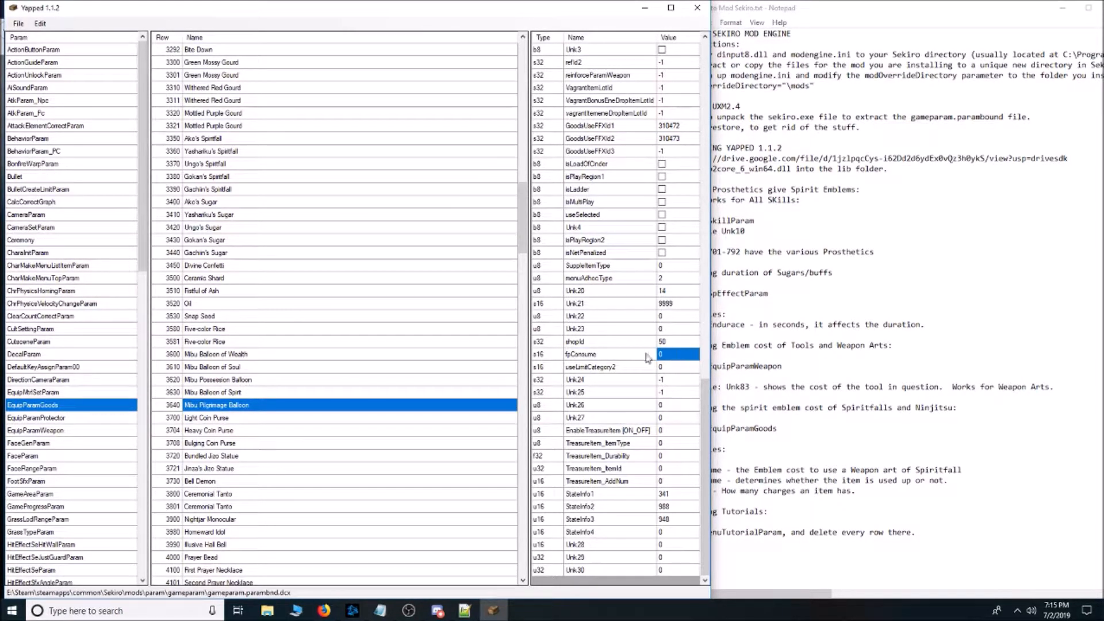
Locate the ninjutsu rows from 2100 and view fpConsume for Bloodsmoke, Puppeteer and Bestowal Ninjutsu.
scroll(299, 384, up, 15)
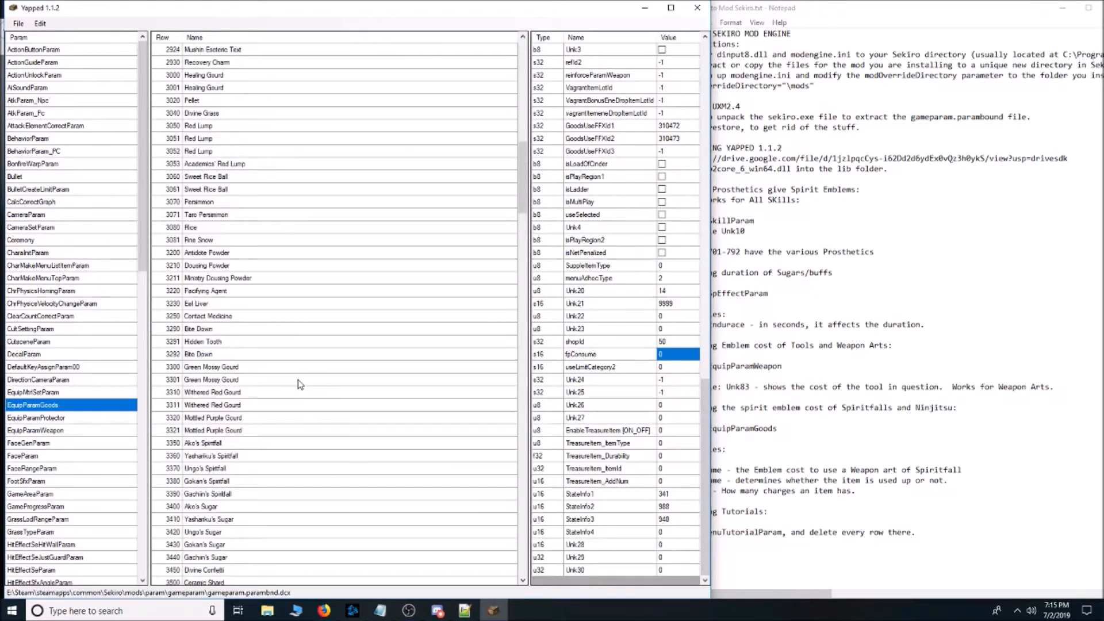
scroll(299, 384, up, 2)
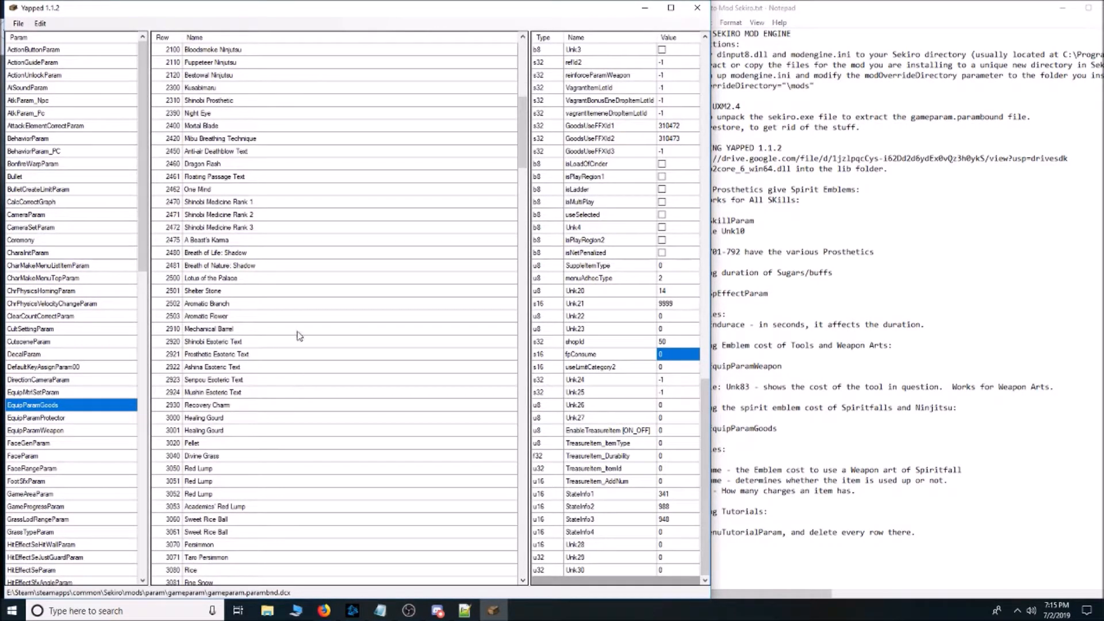
scroll(290, 138, up, 1)
click(249, 90)
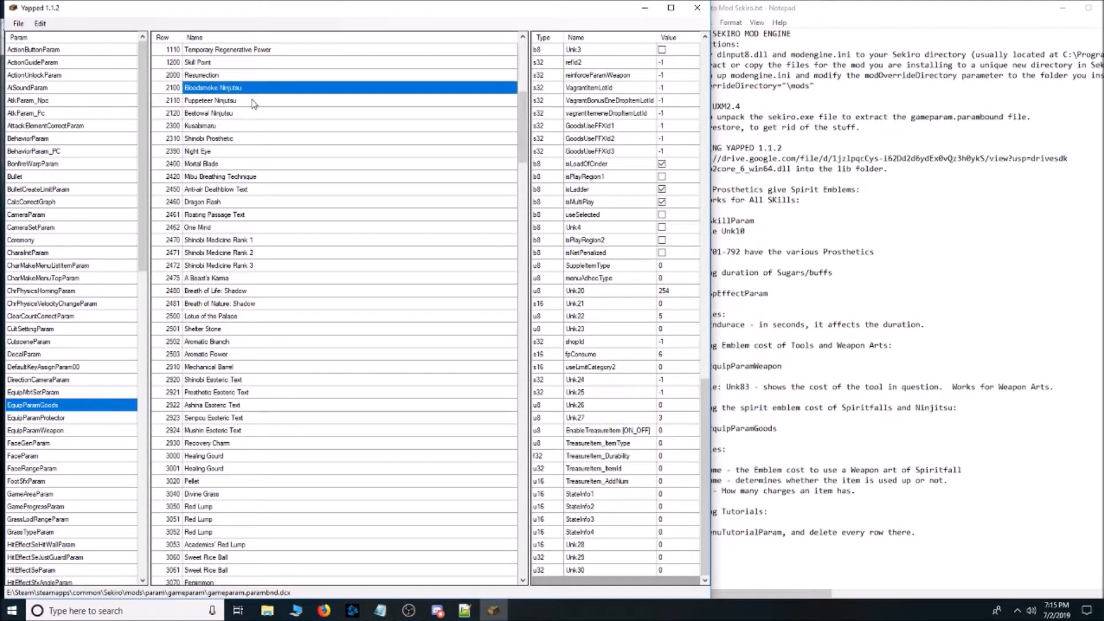
click(251, 101)
click(254, 113)
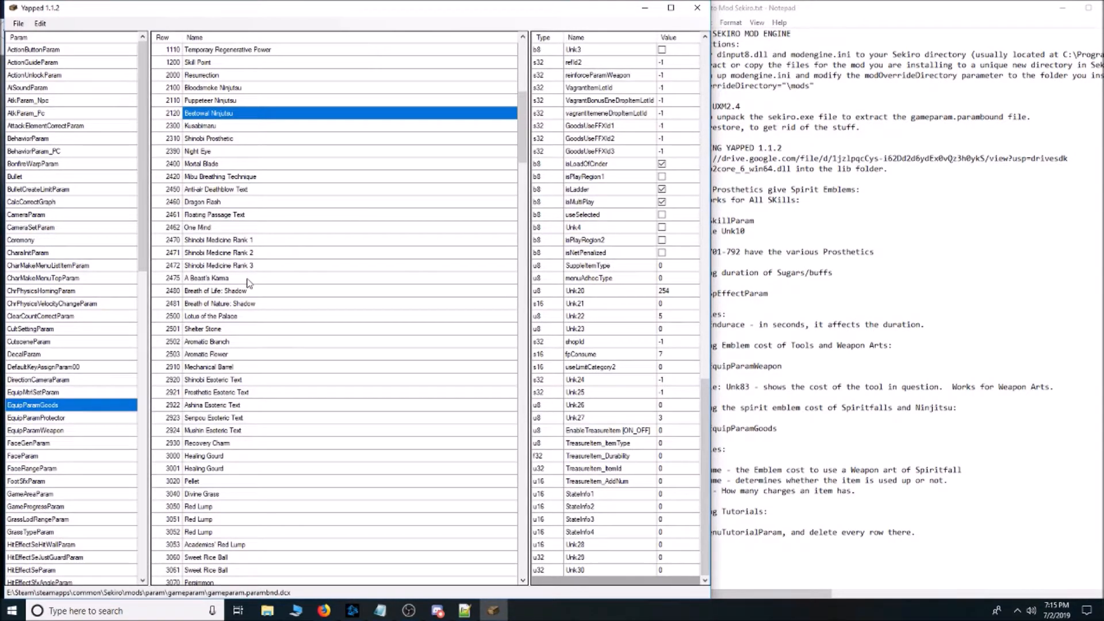
Locate the Gachiin's Spiritfall row 3390 and check its isConsume flag.
scroll(276, 337, down, 5)
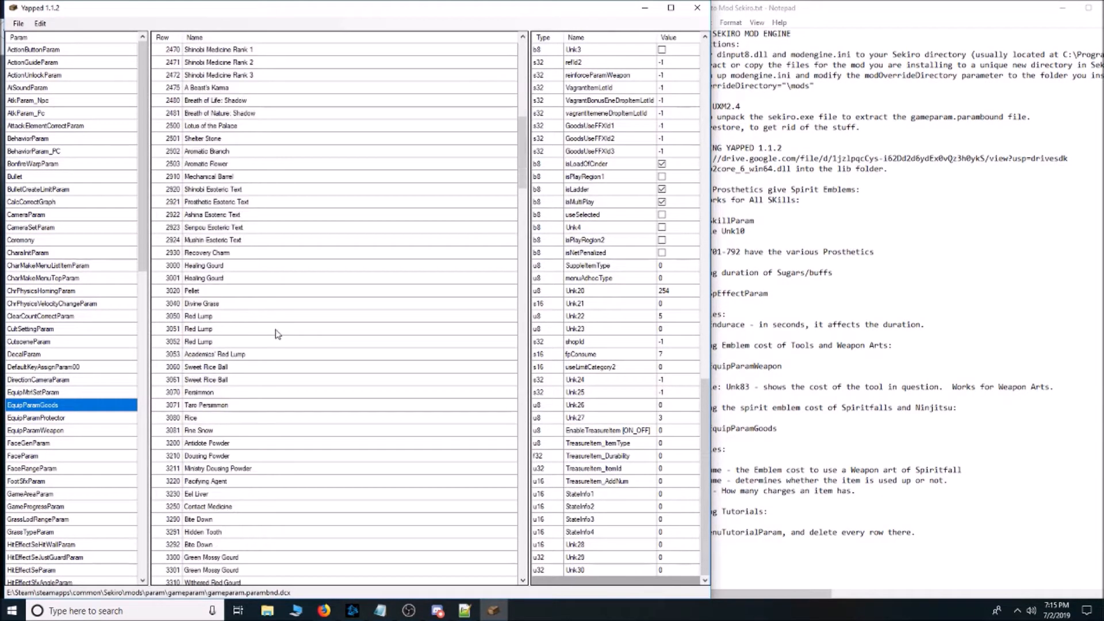
scroll(277, 334, down, 6)
scroll(277, 334, down, 4)
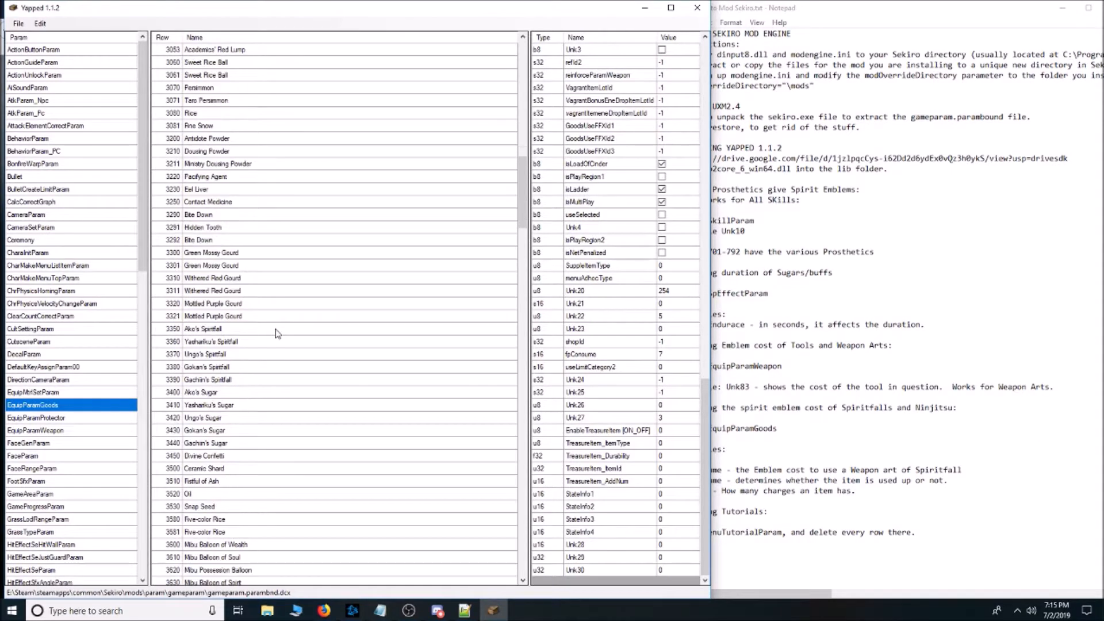
click(234, 304)
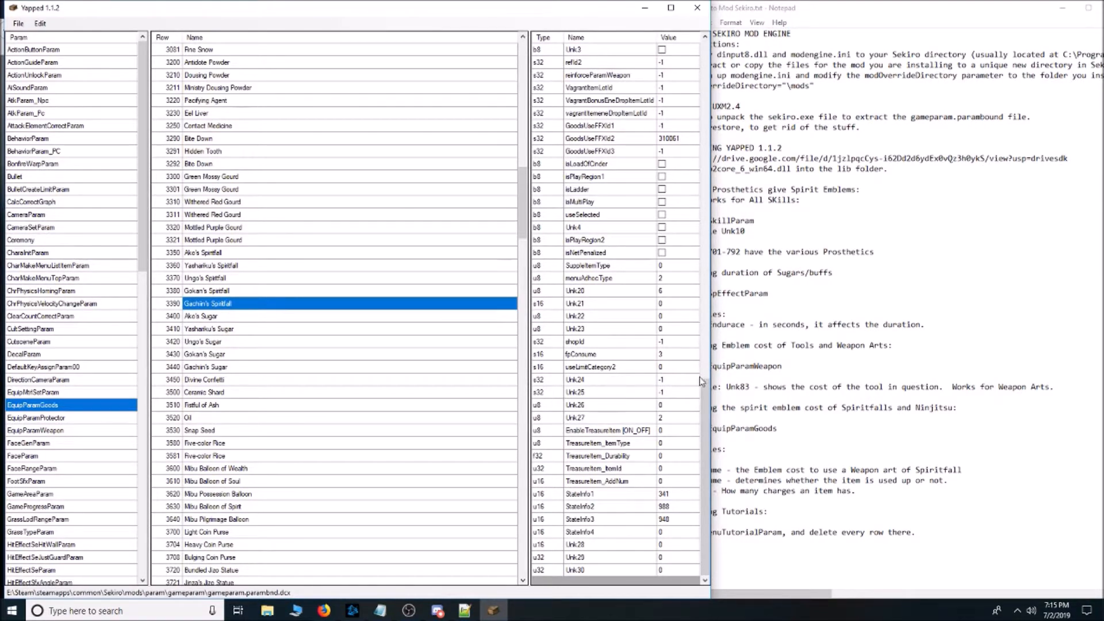
drag(706, 428, 707, 255)
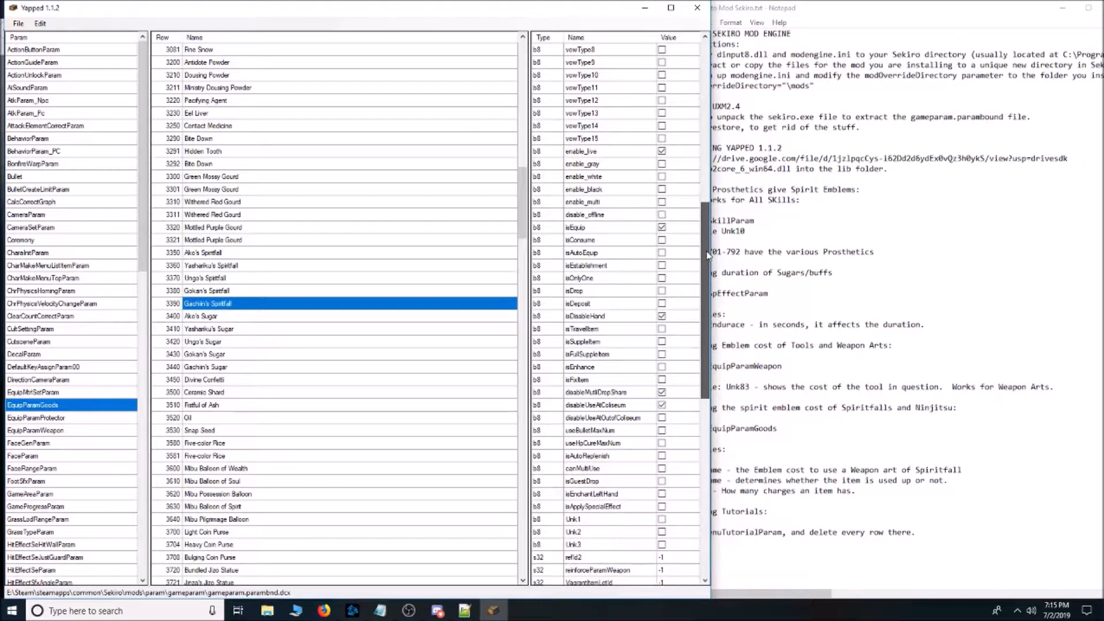
click(614, 240)
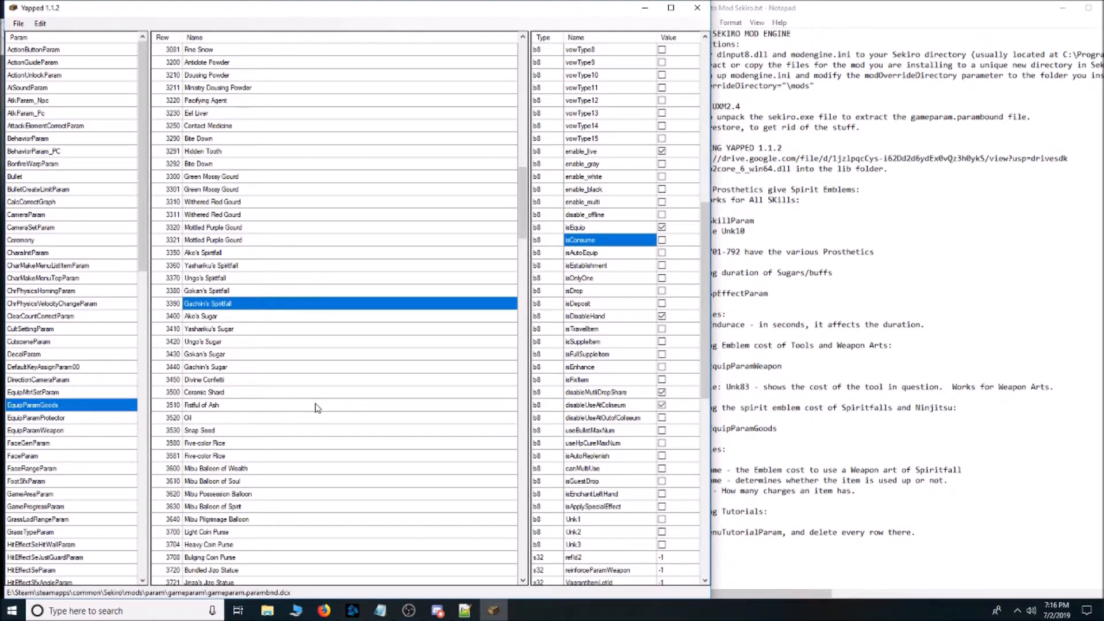
Check the isConsume flag on the Mibu Pilgrimage Balloon row and view both Ceremonial Tanto rows, 3800 and 3801.
scroll(315, 408, down, 4)
click(242, 367)
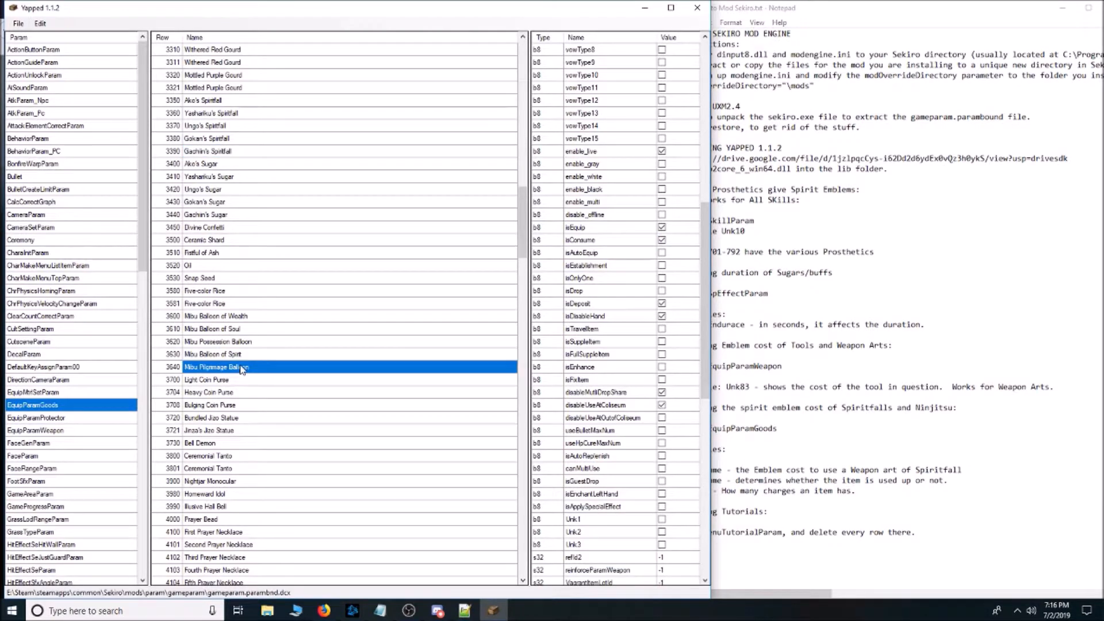
click(631, 246)
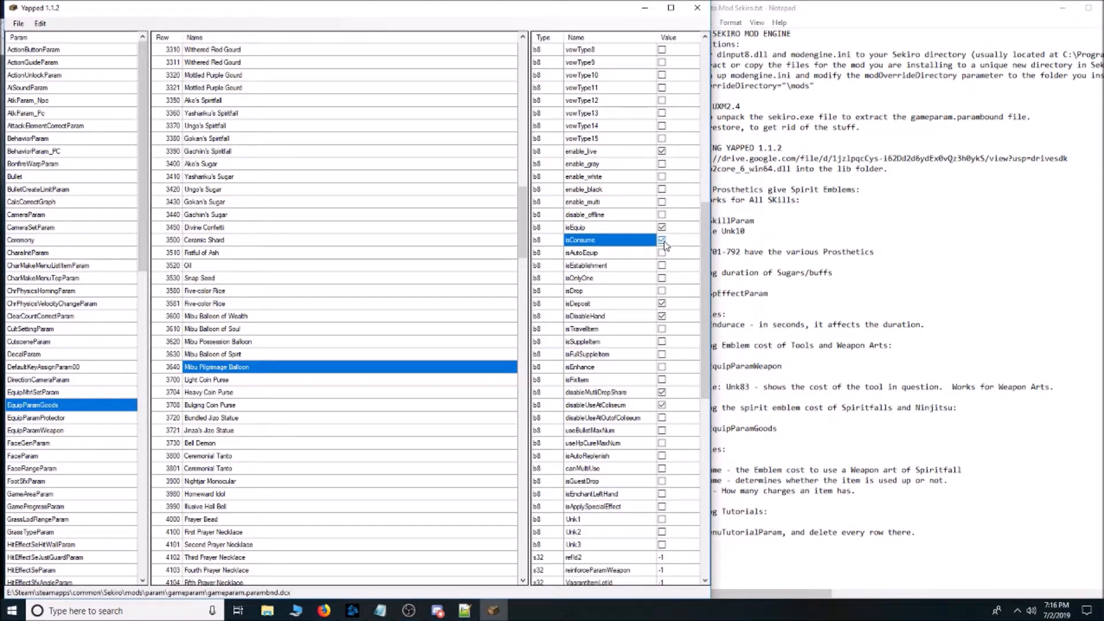
scroll(390, 411, down, 5)
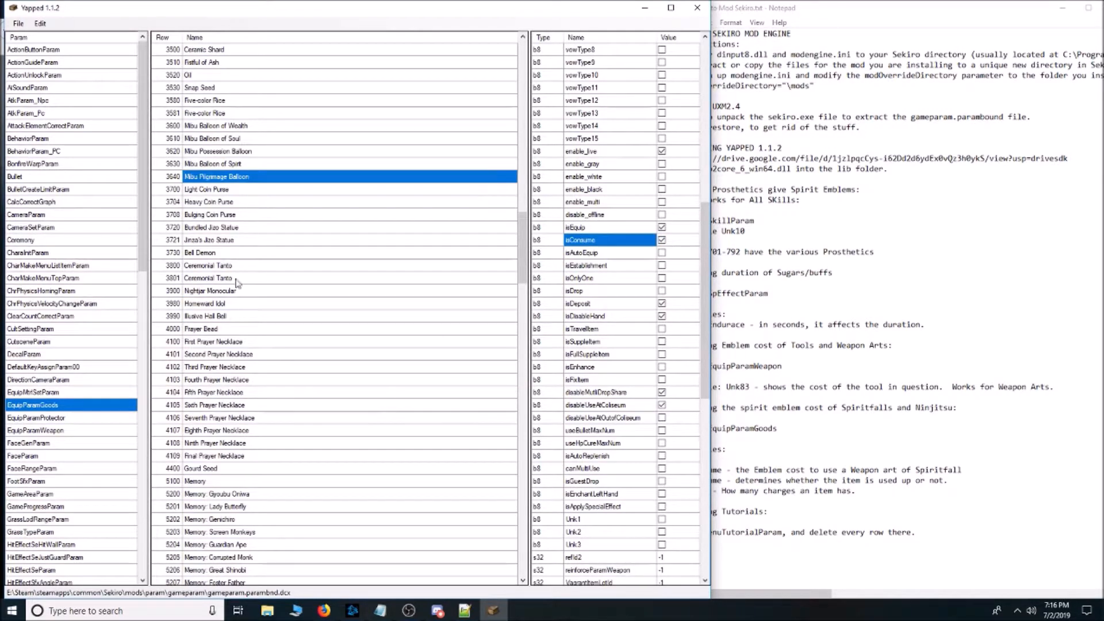
click(239, 266)
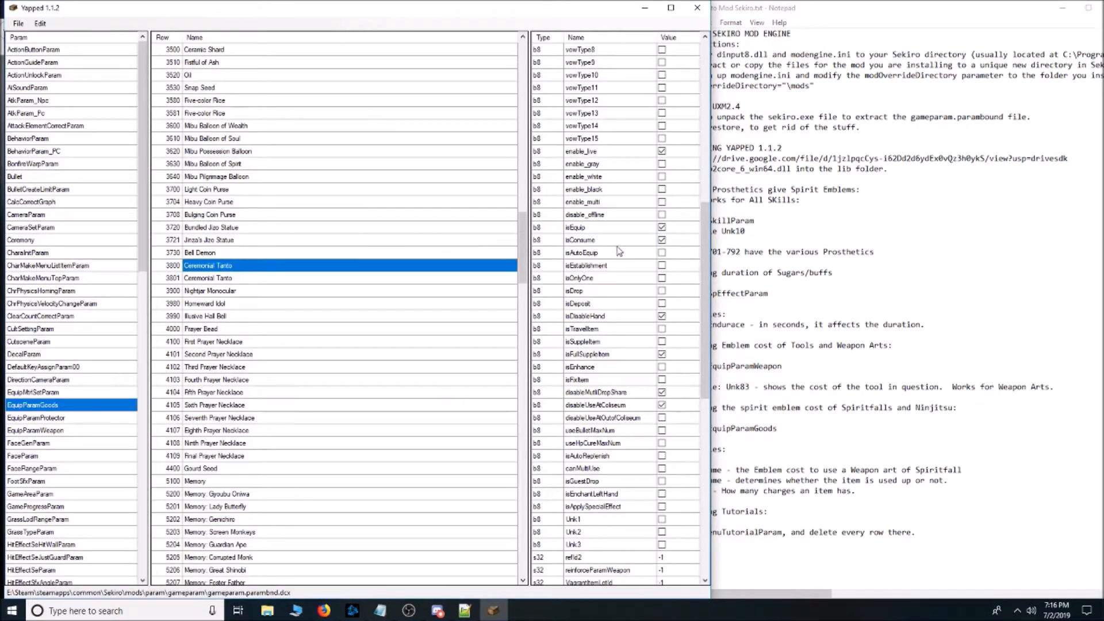
click(274, 280)
click(274, 268)
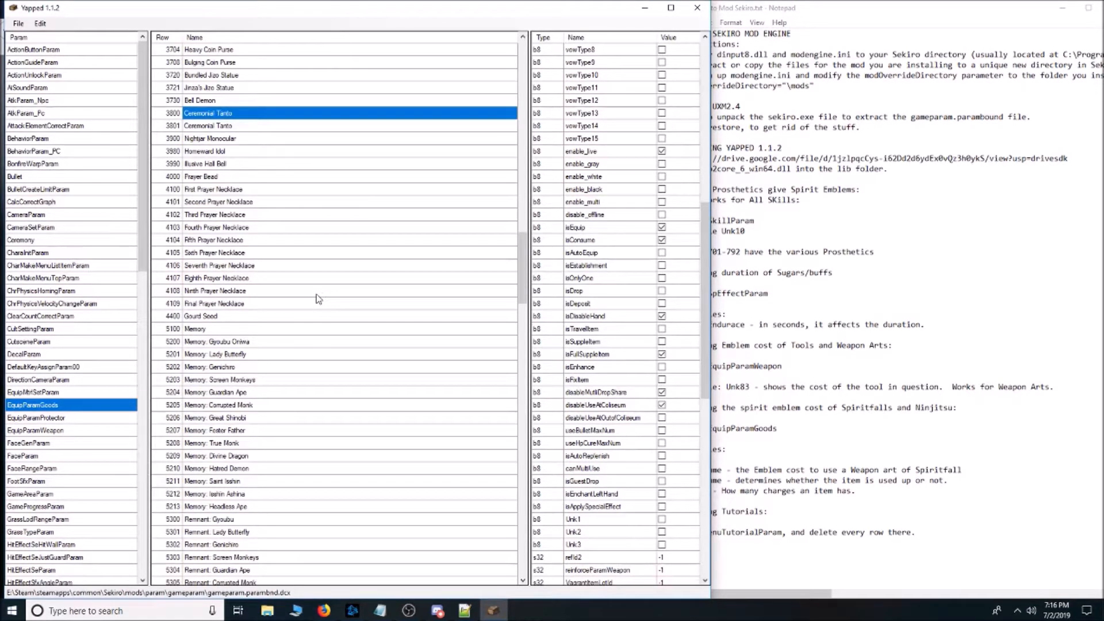
Check the isConsume flag on the Seventh Prayer Necklace, Fifth Prayer Necklace and Gourd Seed rows.
click(252, 268)
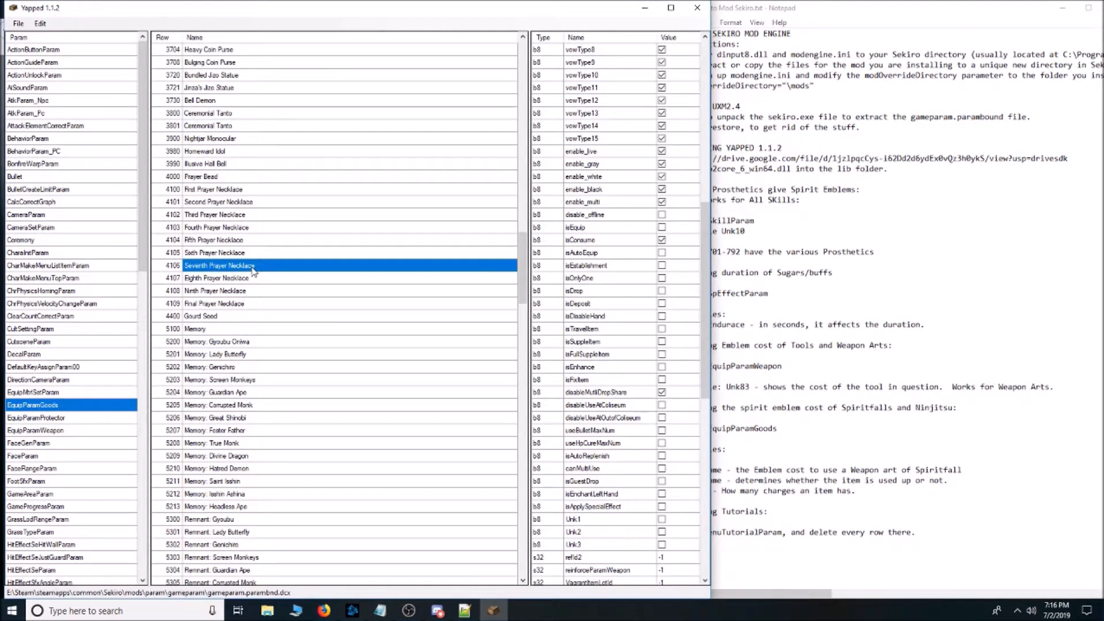
click(254, 242)
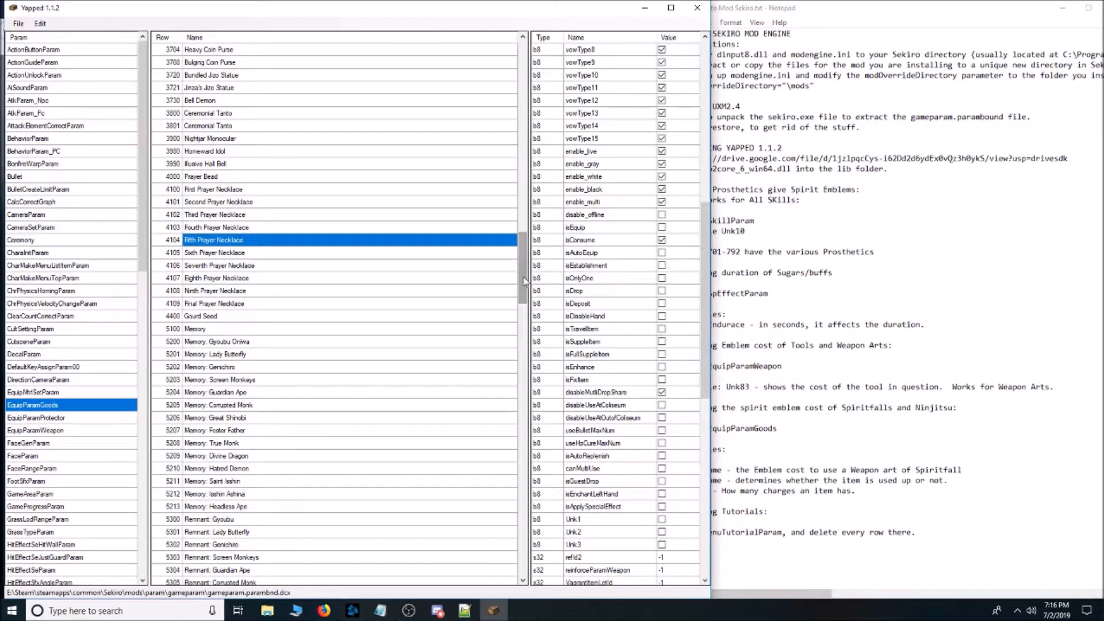
click(351, 317)
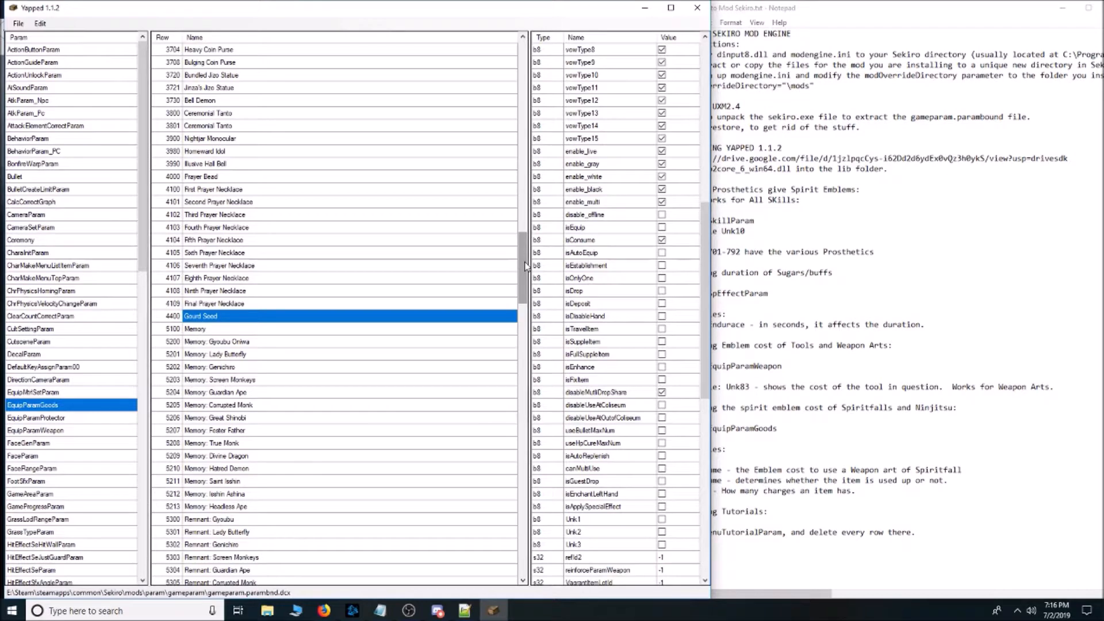
drag(525, 266, 743, 317)
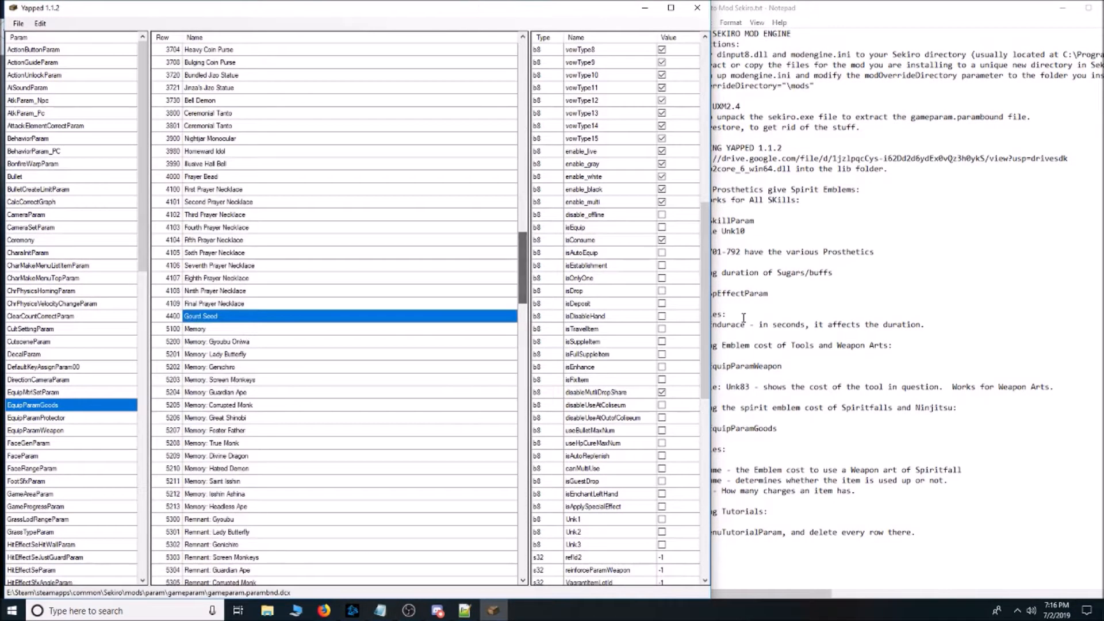
Consult the Notepad modding notes, return to Yapped and view maxNum for the Memory: Lady Butterfly row 5201.
click(1047, 327)
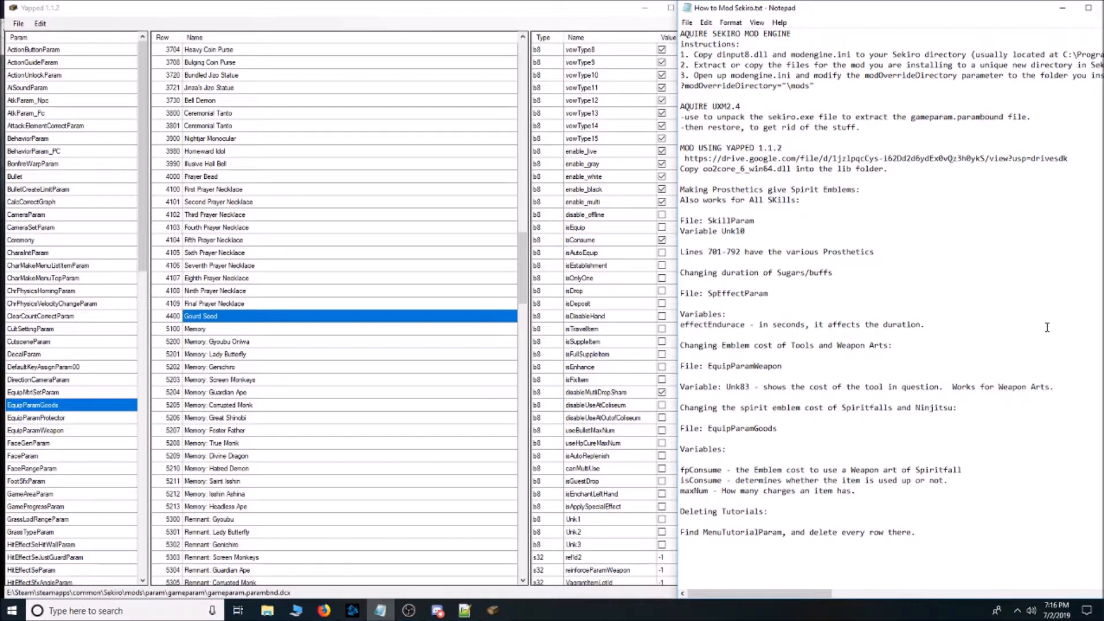
click(486, 354)
scroll(595, 310, up, 10)
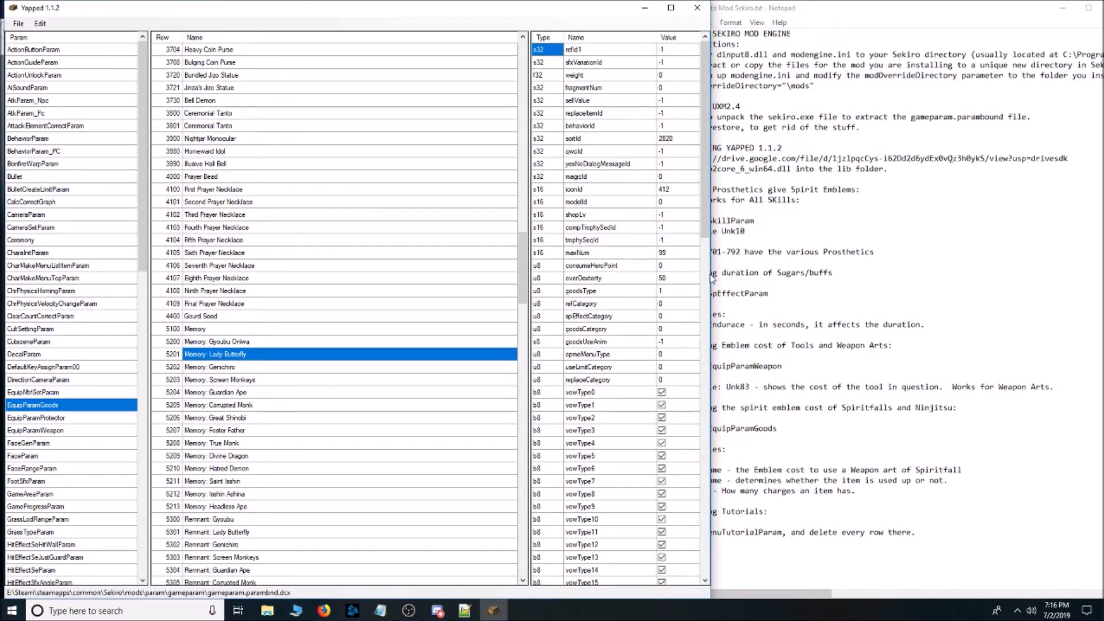
click(605, 256)
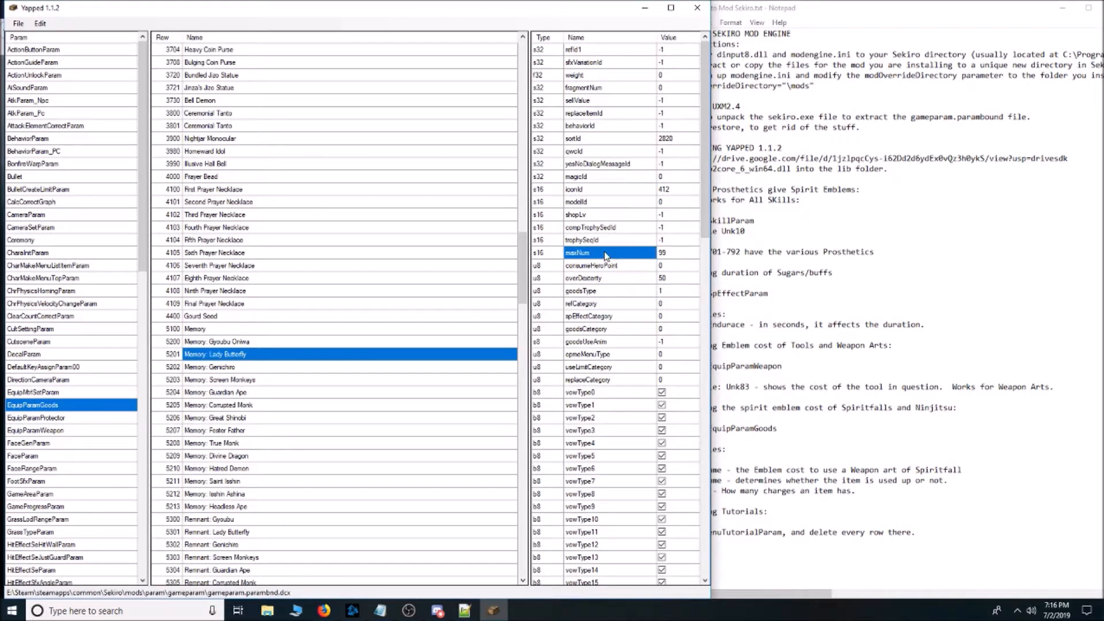
click(681, 260)
Check maxNum on the Five-color Rice row 3580, Mibu Balloon of Wealth and Mibu Possession Balloon.
scroll(305, 315, up, 6)
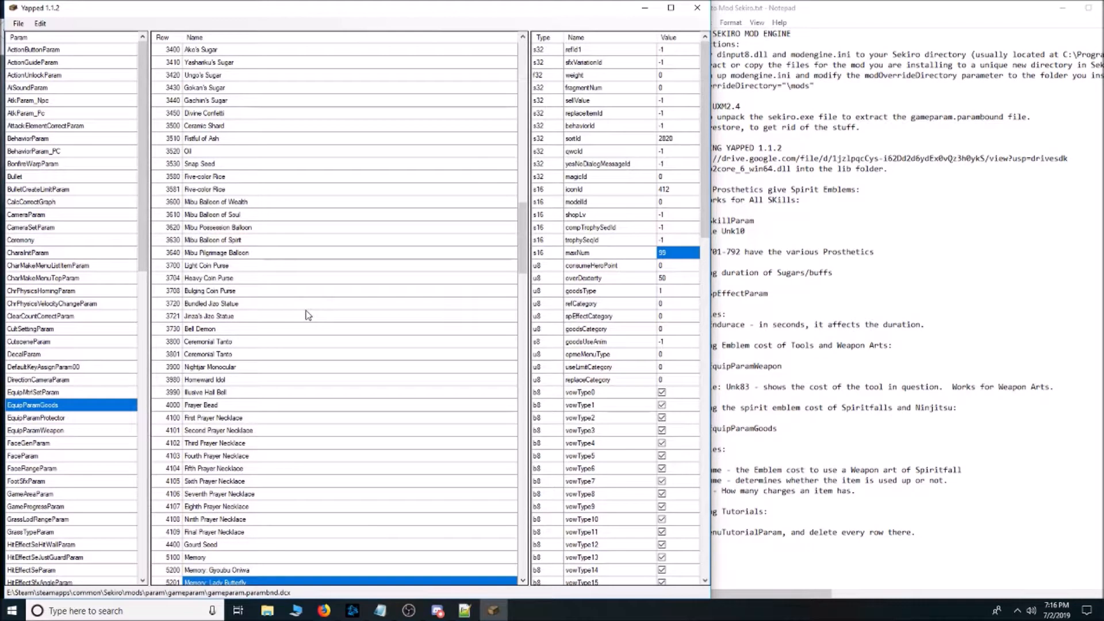
click(260, 179)
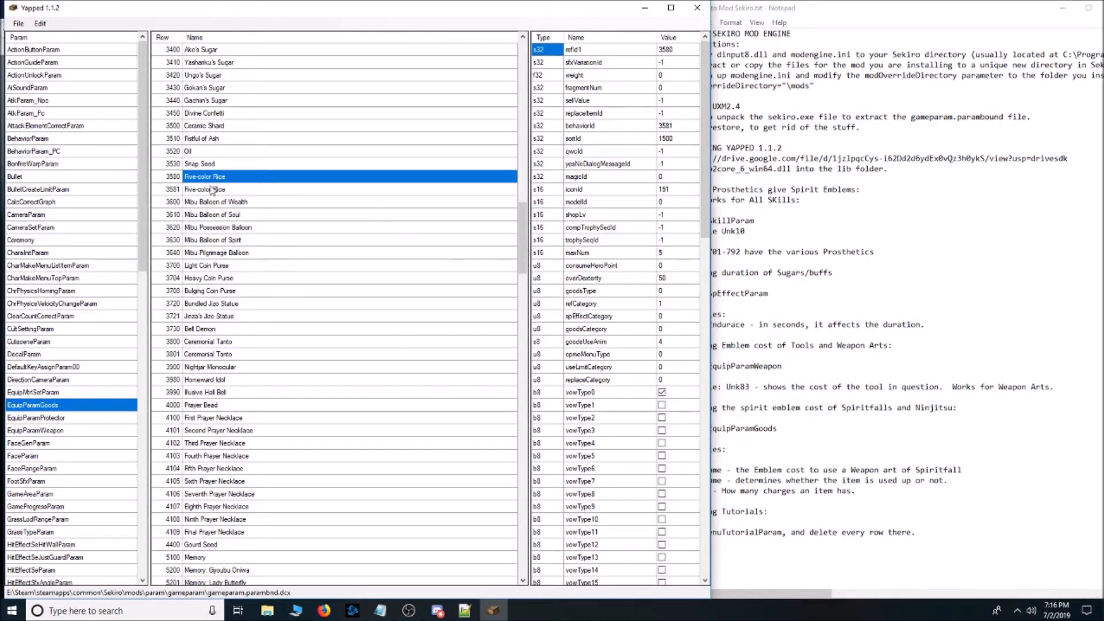
click(242, 203)
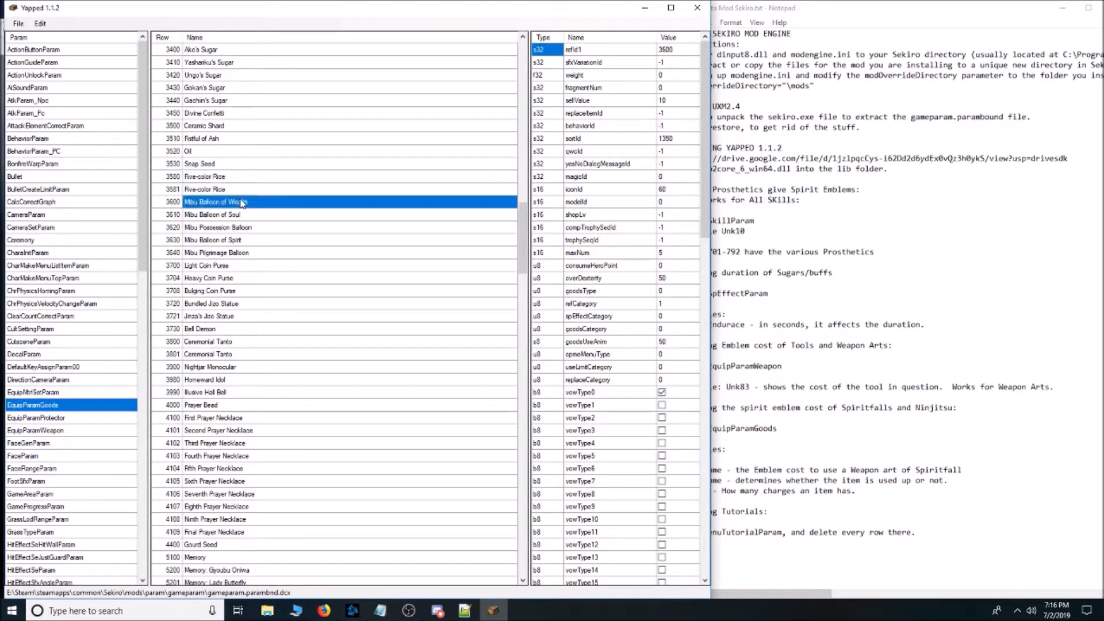
click(246, 230)
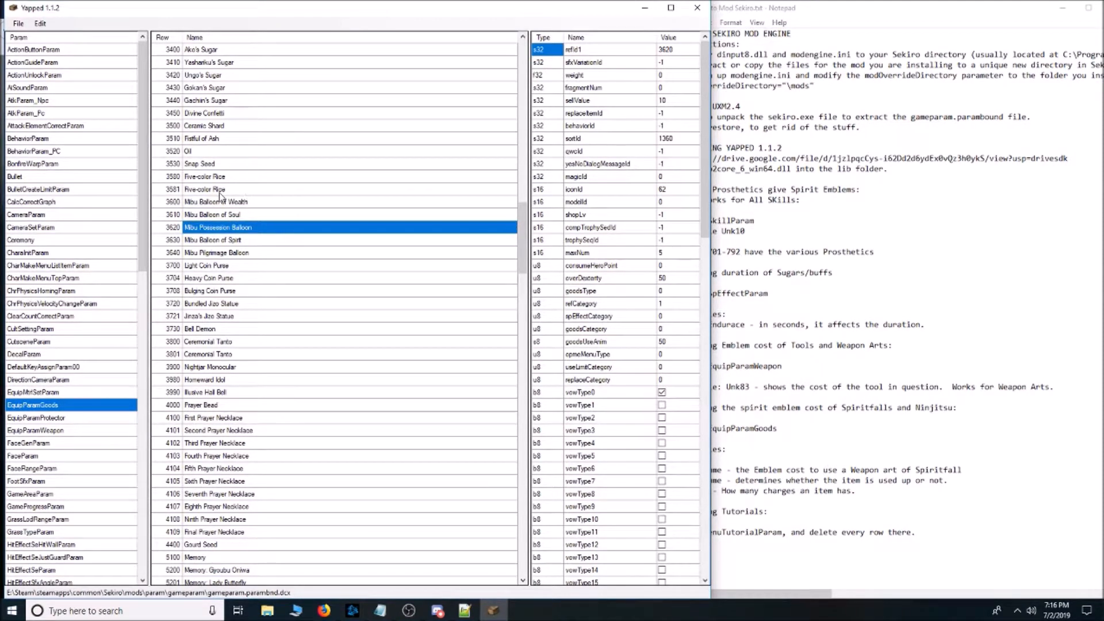
Compare maxNum between Five-color Rice rows 3580 and 3581, and view Ceremonial Tanto rows 3800 and 3801.
click(236, 177)
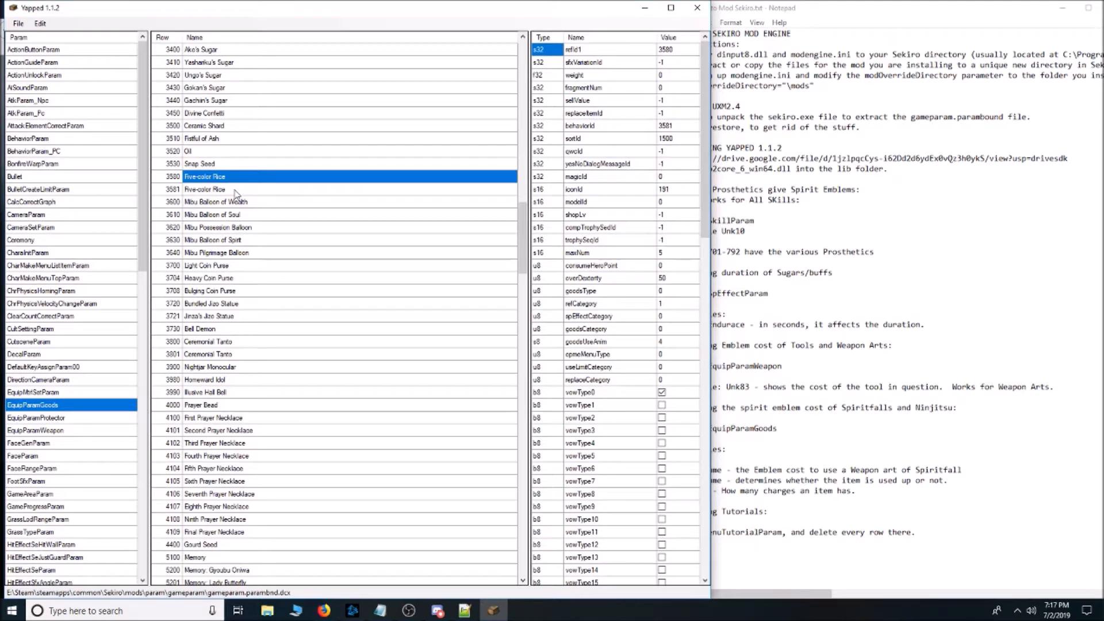
click(235, 193)
click(239, 179)
click(241, 194)
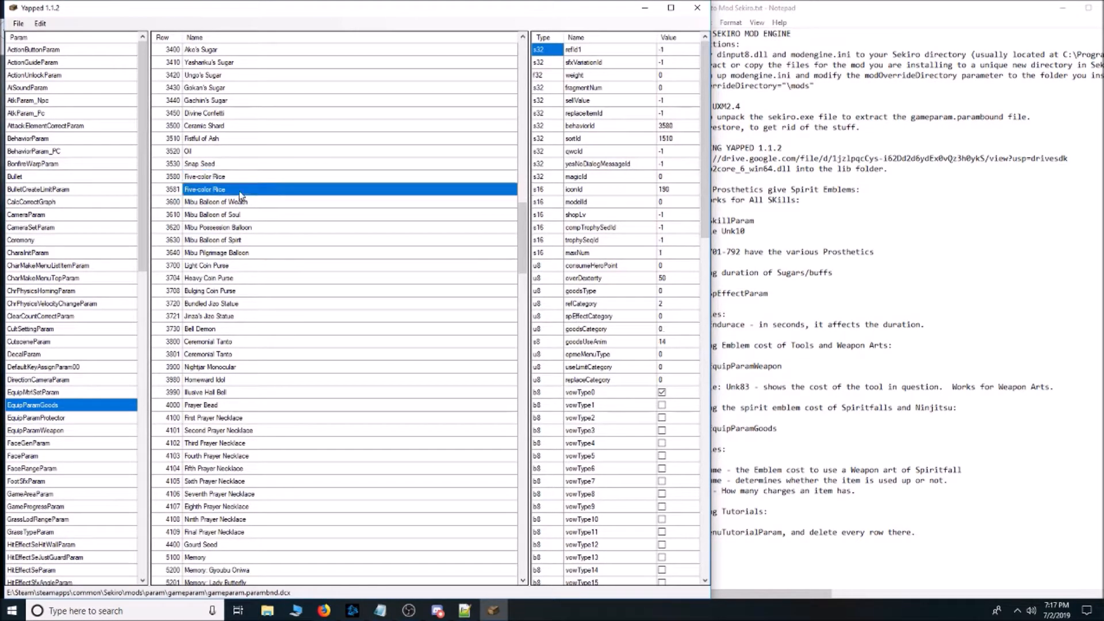
click(238, 342)
click(235, 353)
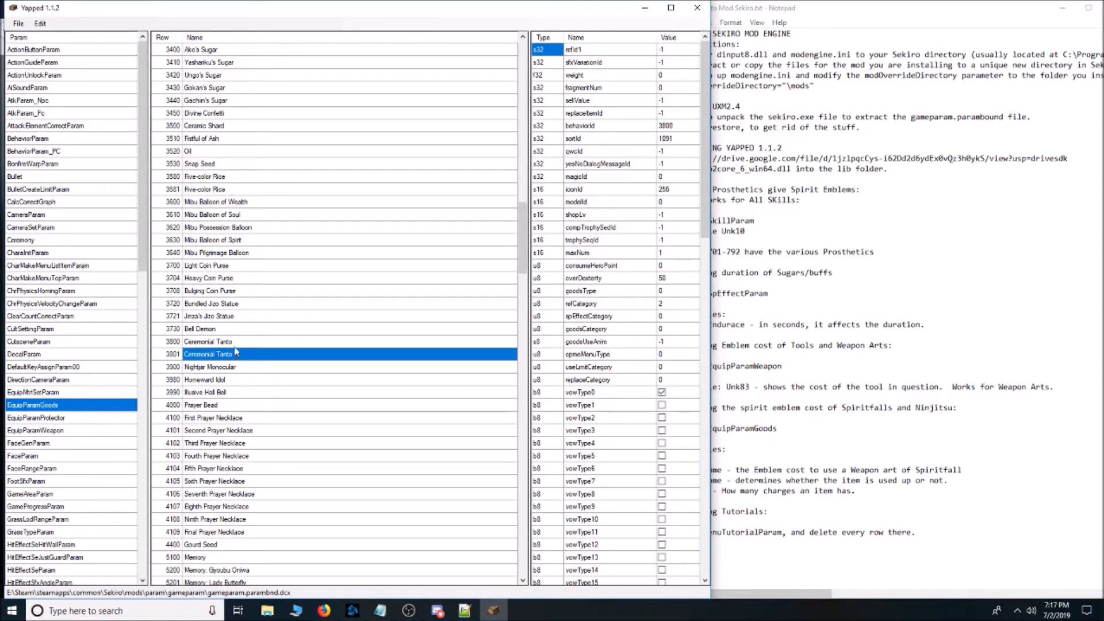
Locate the Mottled Purple Gourd rows 3320 and 3321 and compare their maxNum values.
scroll(240, 328, up, 6)
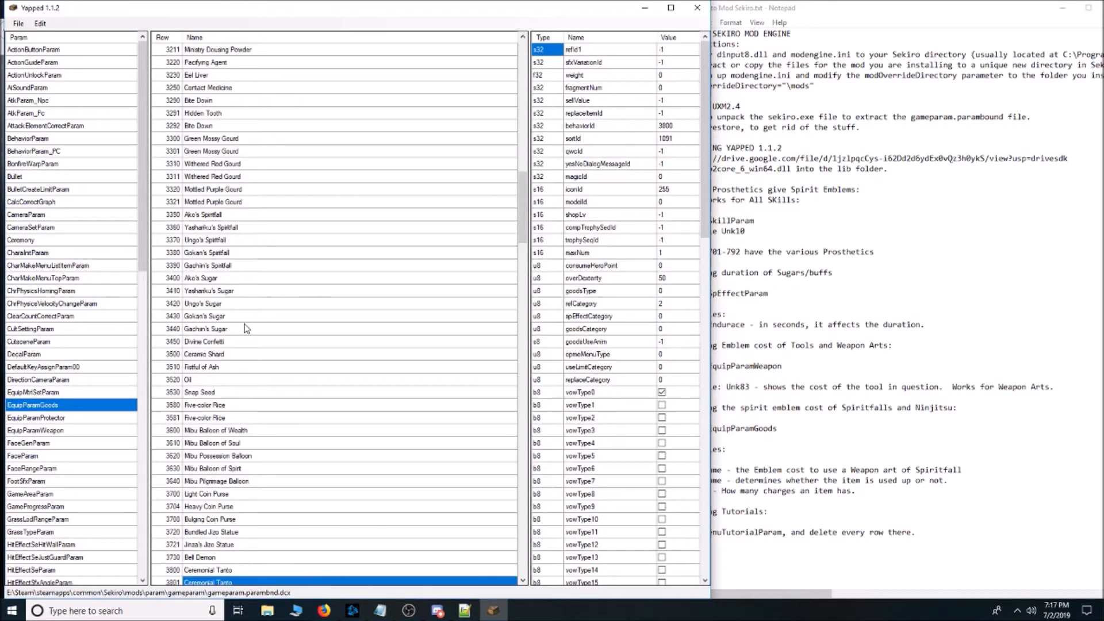
click(239, 190)
click(239, 202)
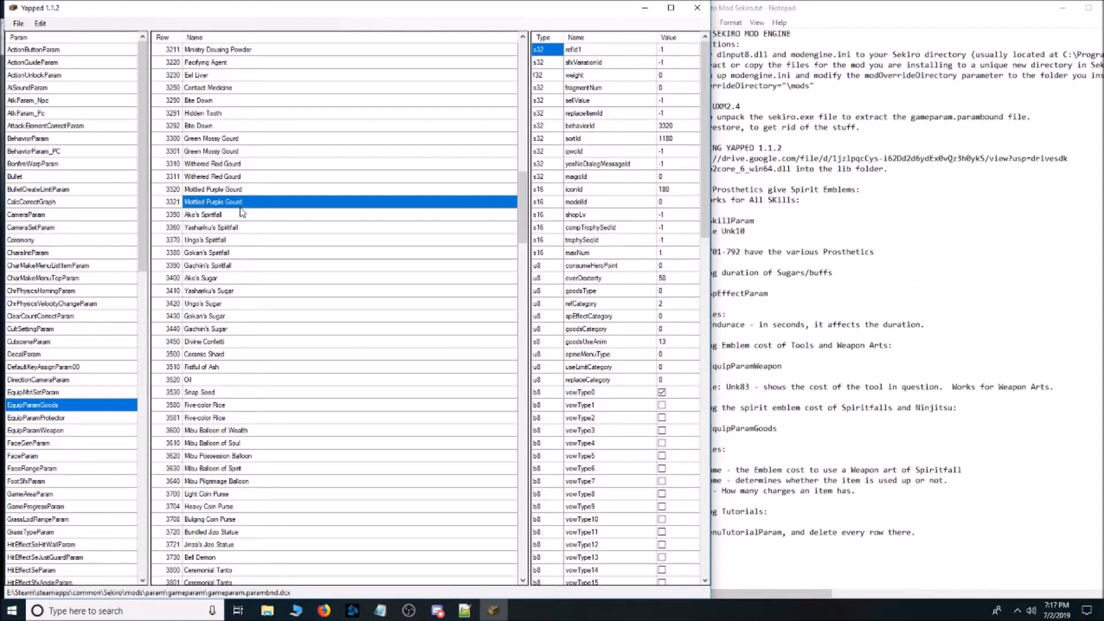
click(236, 192)
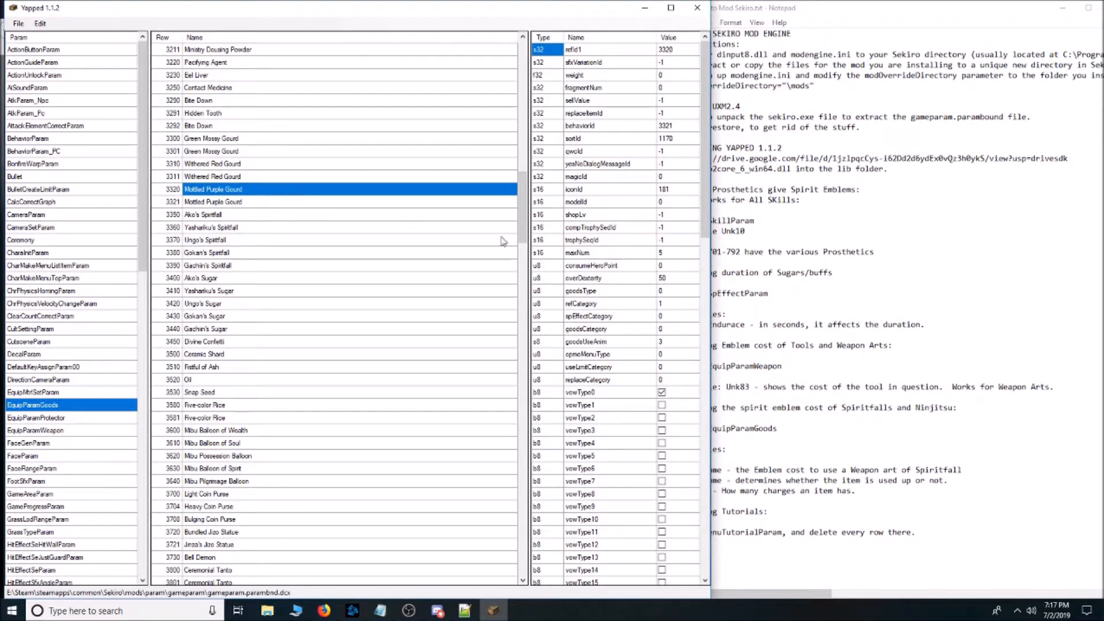
Compare the isConsume flag and maxNum between Mottled Purple Gourd rows 3320 and 3321.
drag(705, 236, 732, 425)
scroll(617, 163, up, 6)
scroll(617, 163, up, 3)
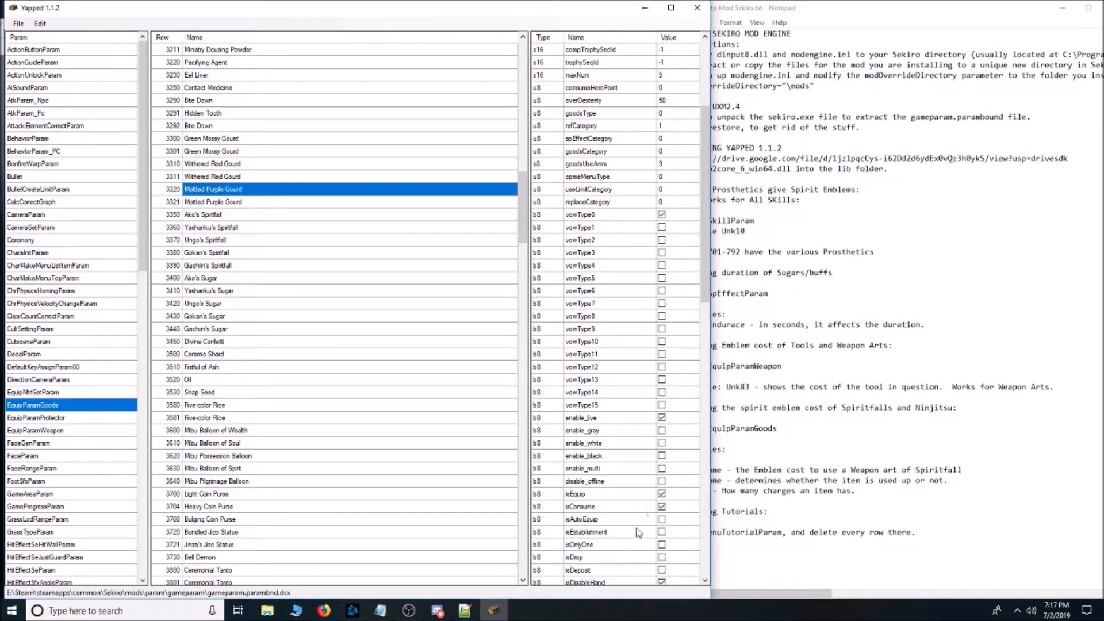
click(249, 203)
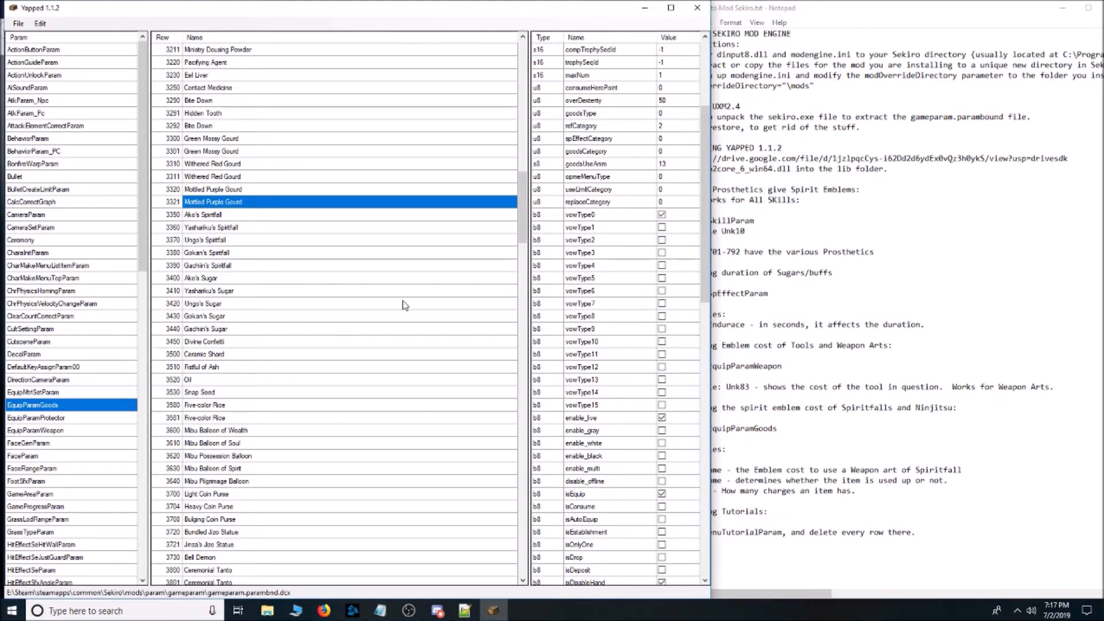
click(231, 189)
click(242, 204)
click(239, 194)
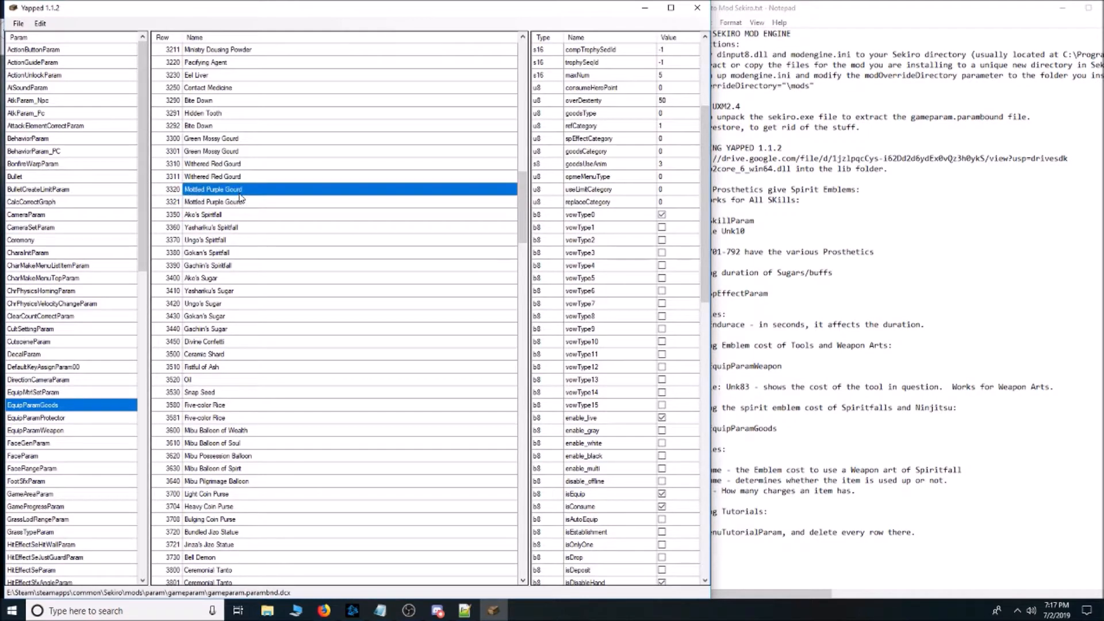
click(251, 202)
click(250, 191)
click(251, 203)
click(252, 191)
Locate the Divine Grass row 3040 and check its maxNum value and isConsume flag.
mouse_move(525, 197)
mouse_down()
mouse_move(525, 351)
mouse_move(546, 542)
mouse_move(529, 190)
mouse_up()
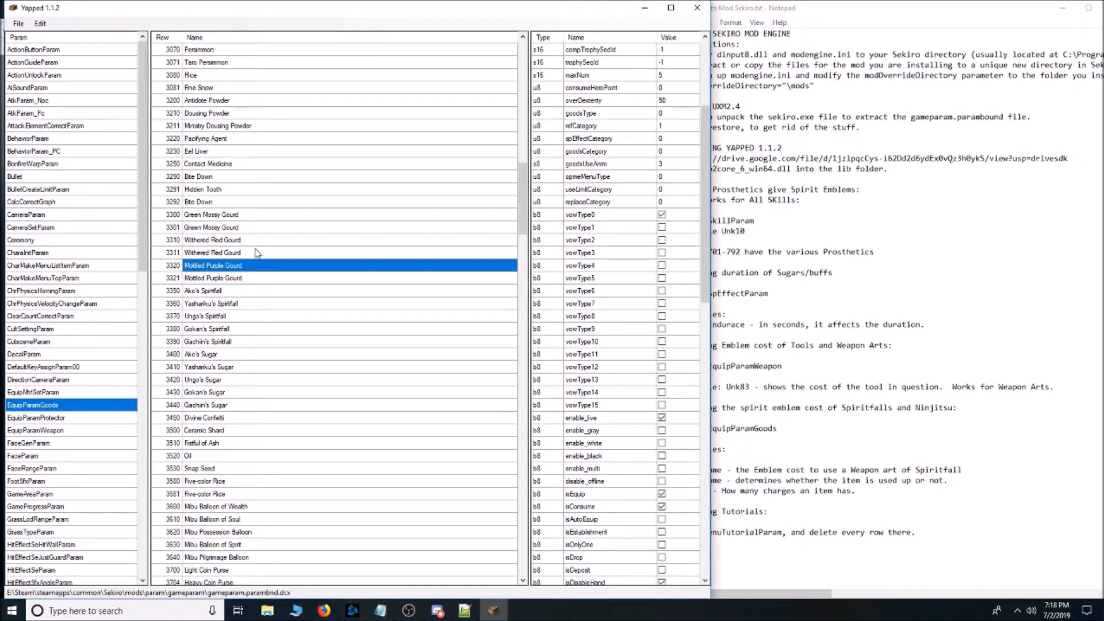
scroll(357, 308, up, 3)
scroll(358, 306, down, 2)
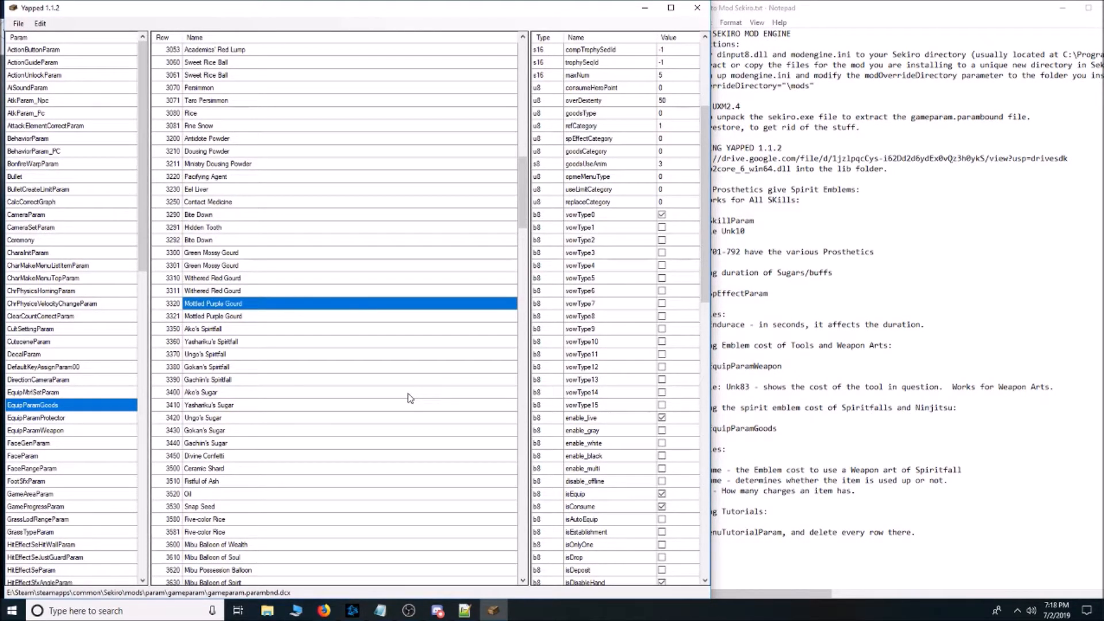
scroll(355, 401, up, 4)
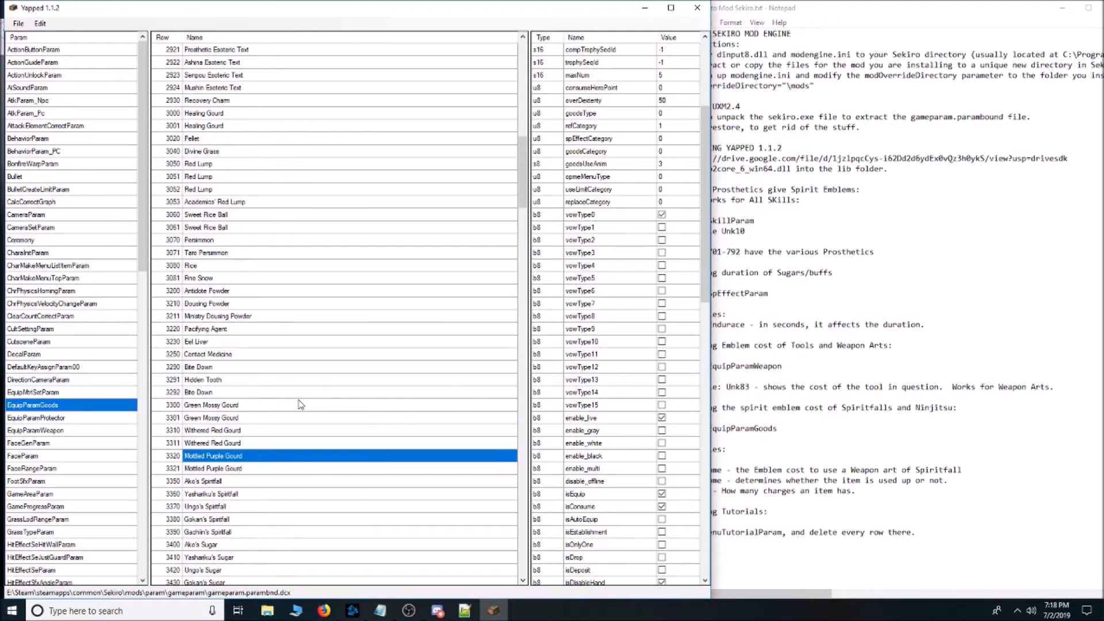
click(246, 155)
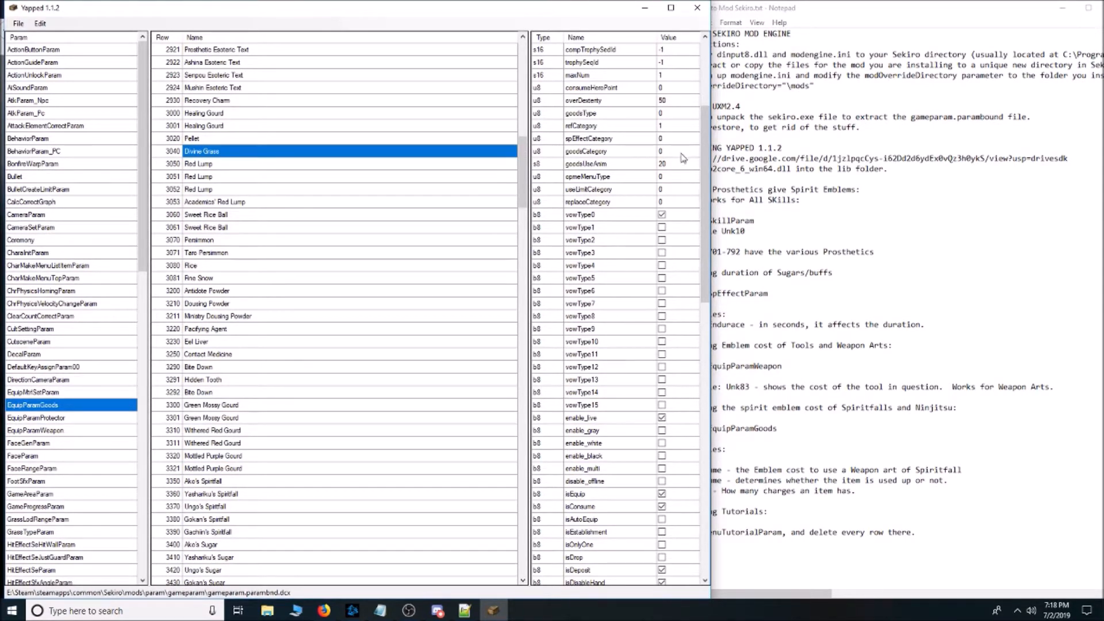
scroll(683, 158, up, 2)
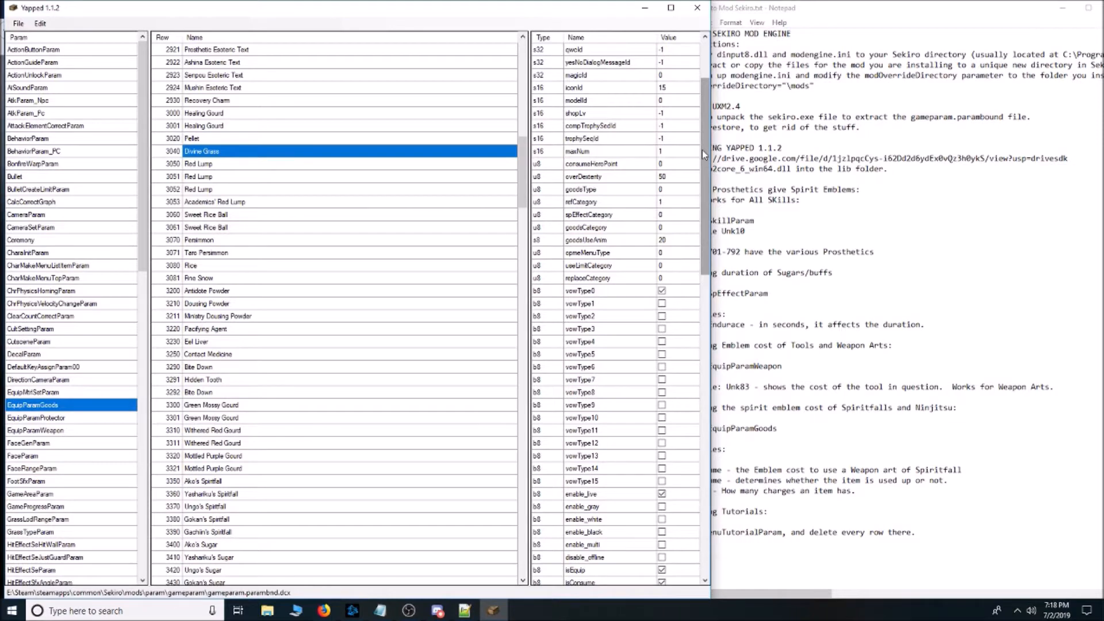
scroll(671, 216, down, 8)
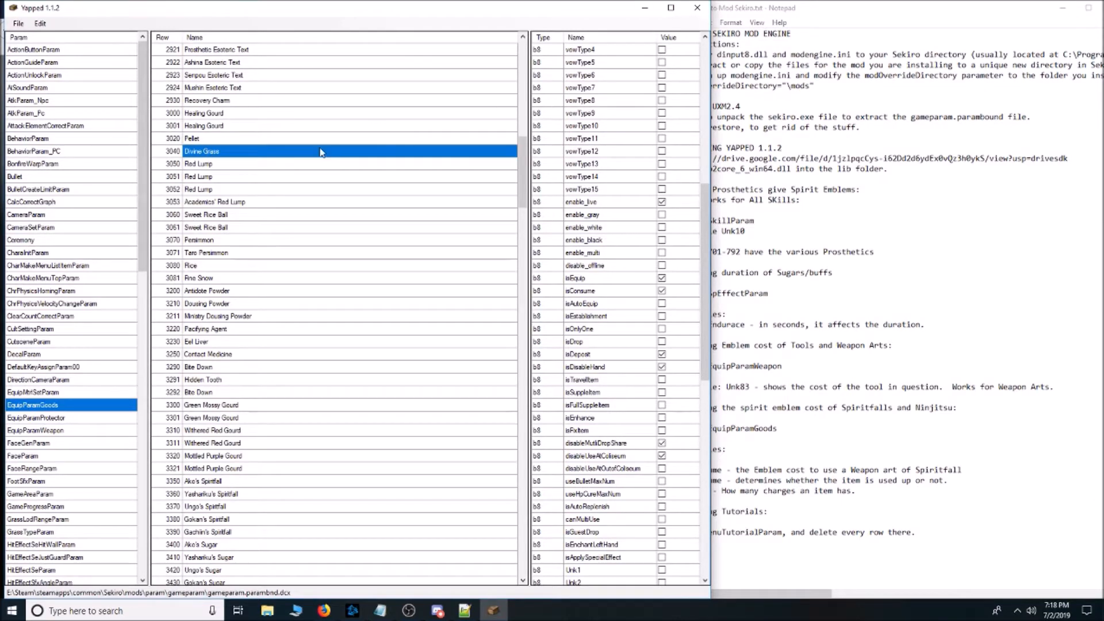
drag(705, 276, 707, 138)
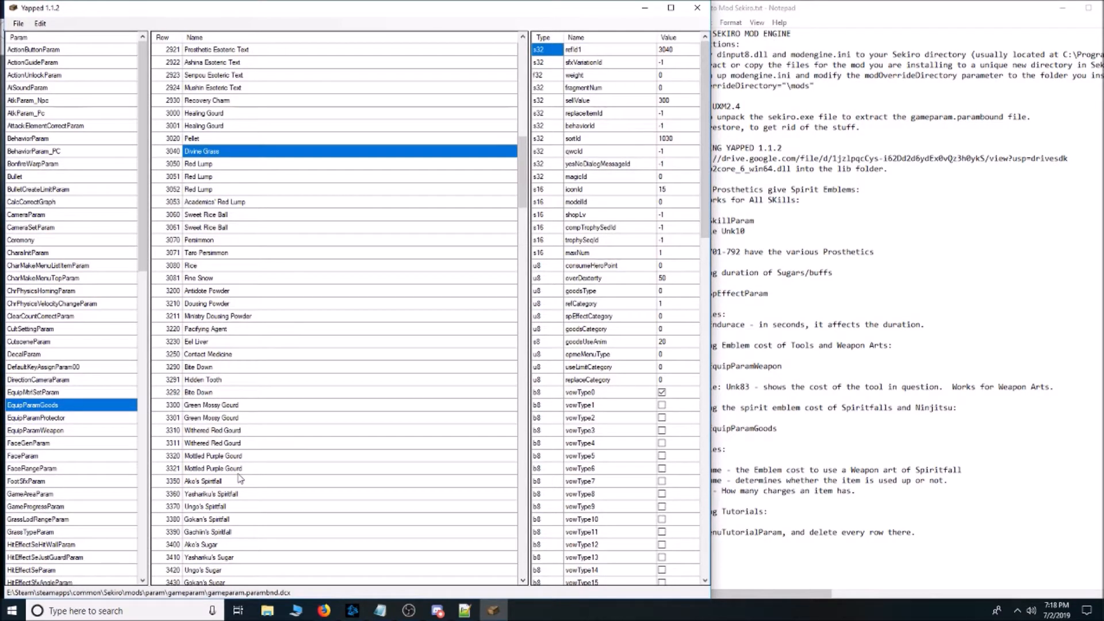
Compare the field values of Green Mossy Gourd rows 3300 and 3301, including refId1, behaviorId and maxNum.
click(231, 406)
click(236, 419)
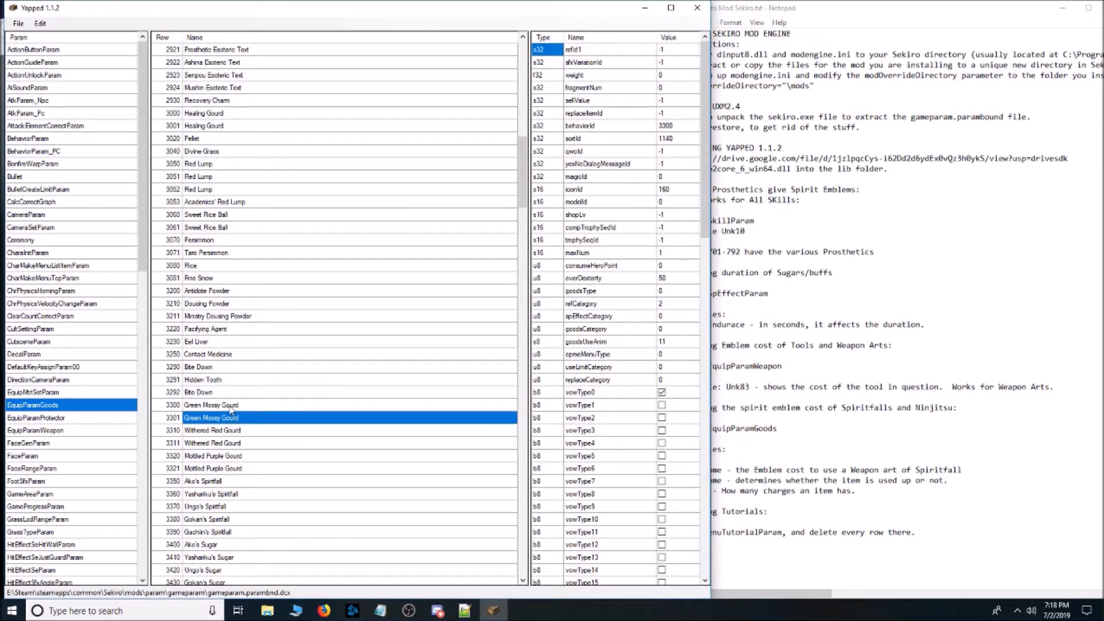
click(230, 407)
click(233, 419)
click(231, 405)
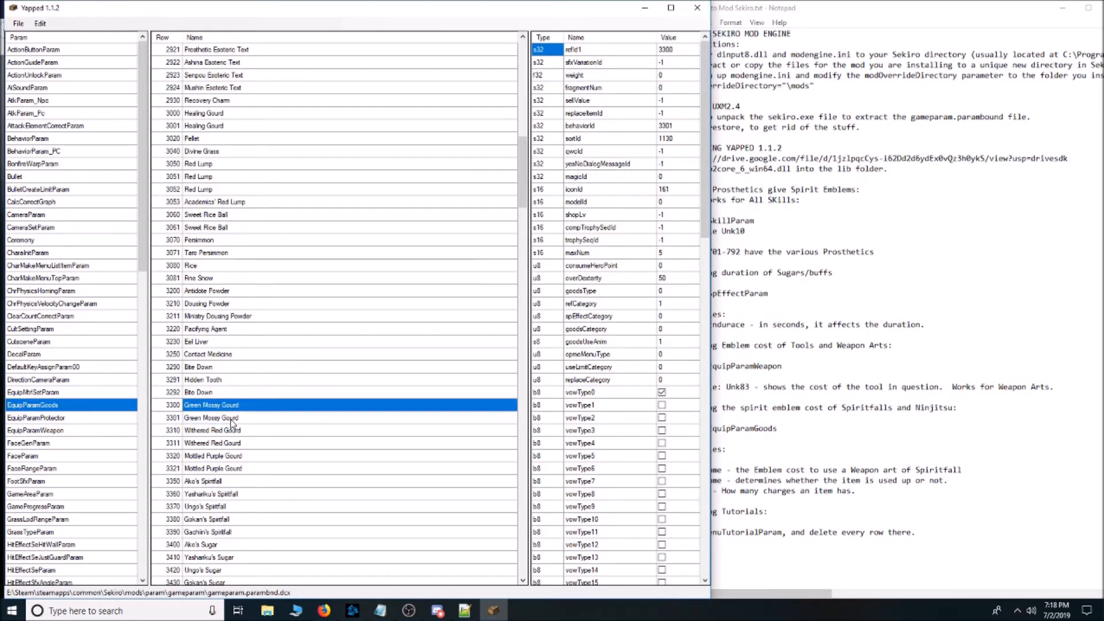
click(231, 419)
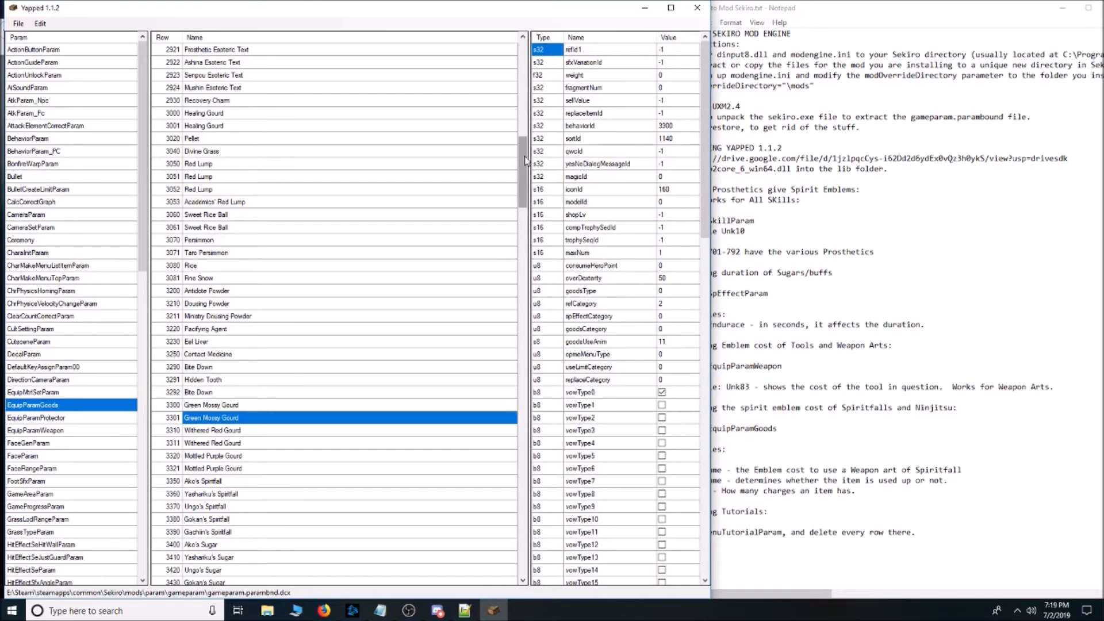
Switch to the How to Mod Sekiro notes in Notepad to review them, and return to Yapped.
click(1055, 272)
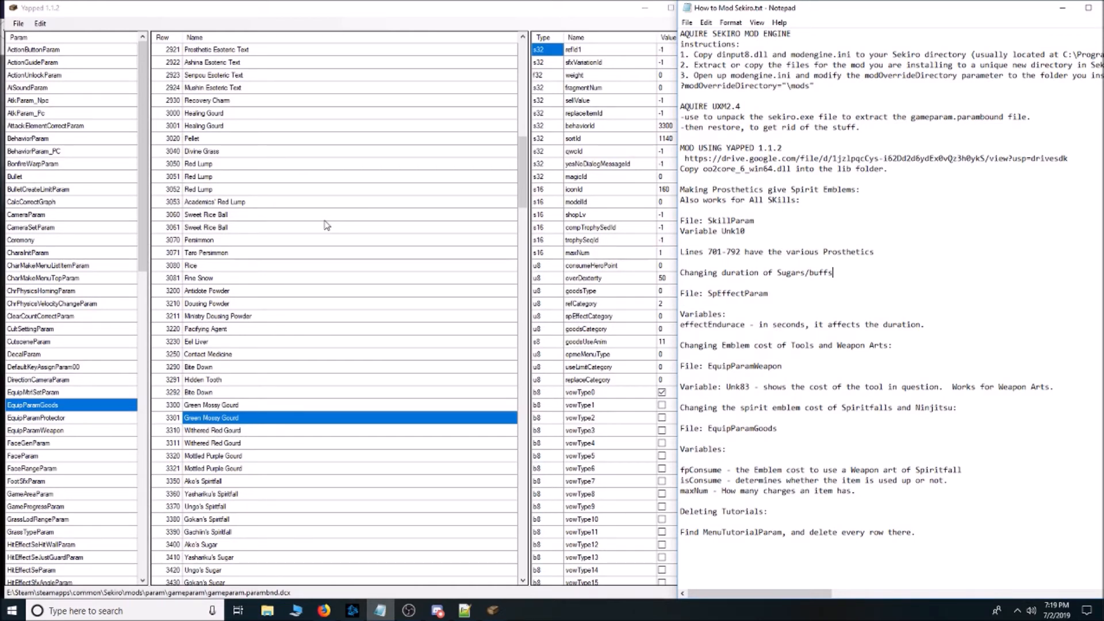
click(316, 13)
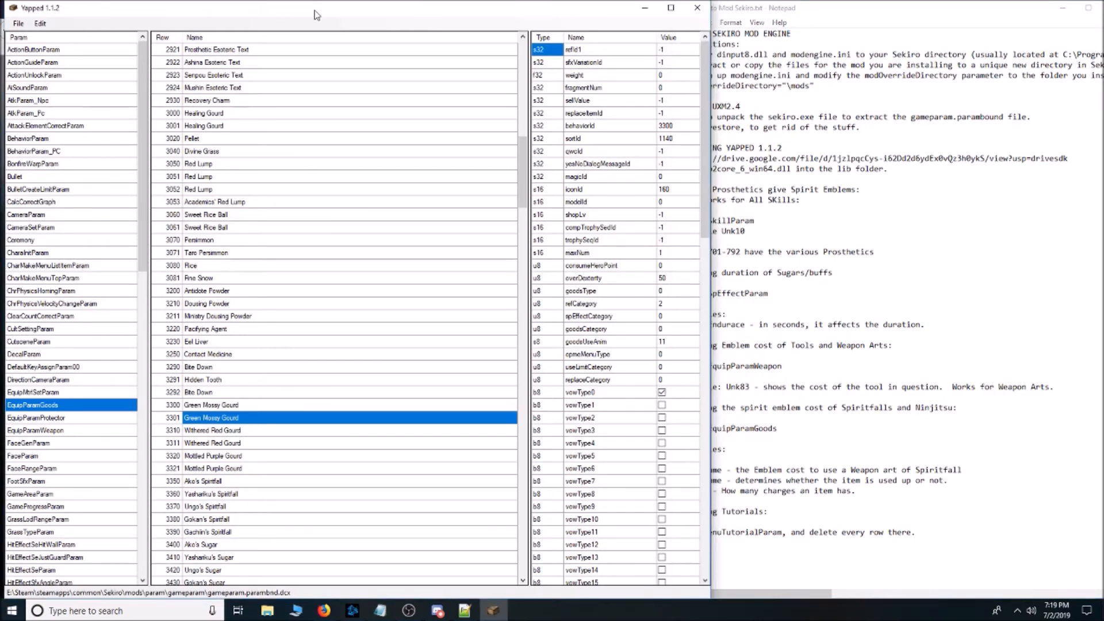